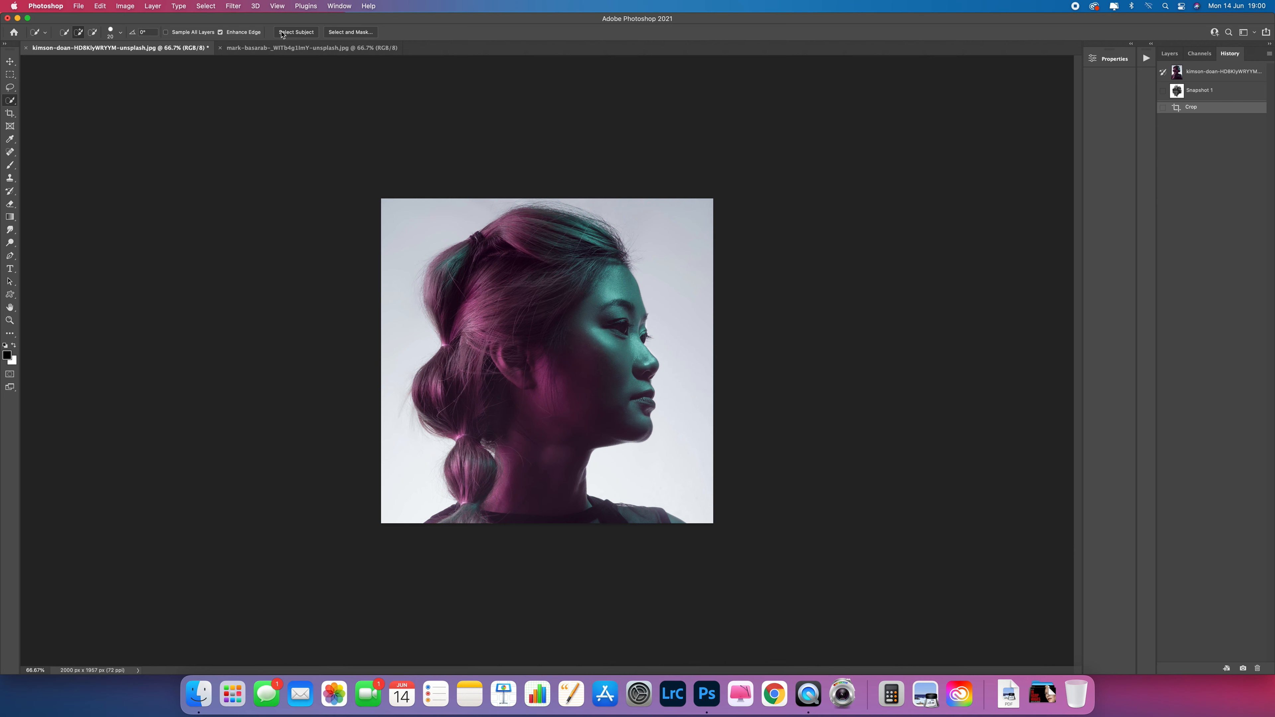
Select the portrait subject automatically, copy it to its own layer, and hide the Background layer
click(291, 33)
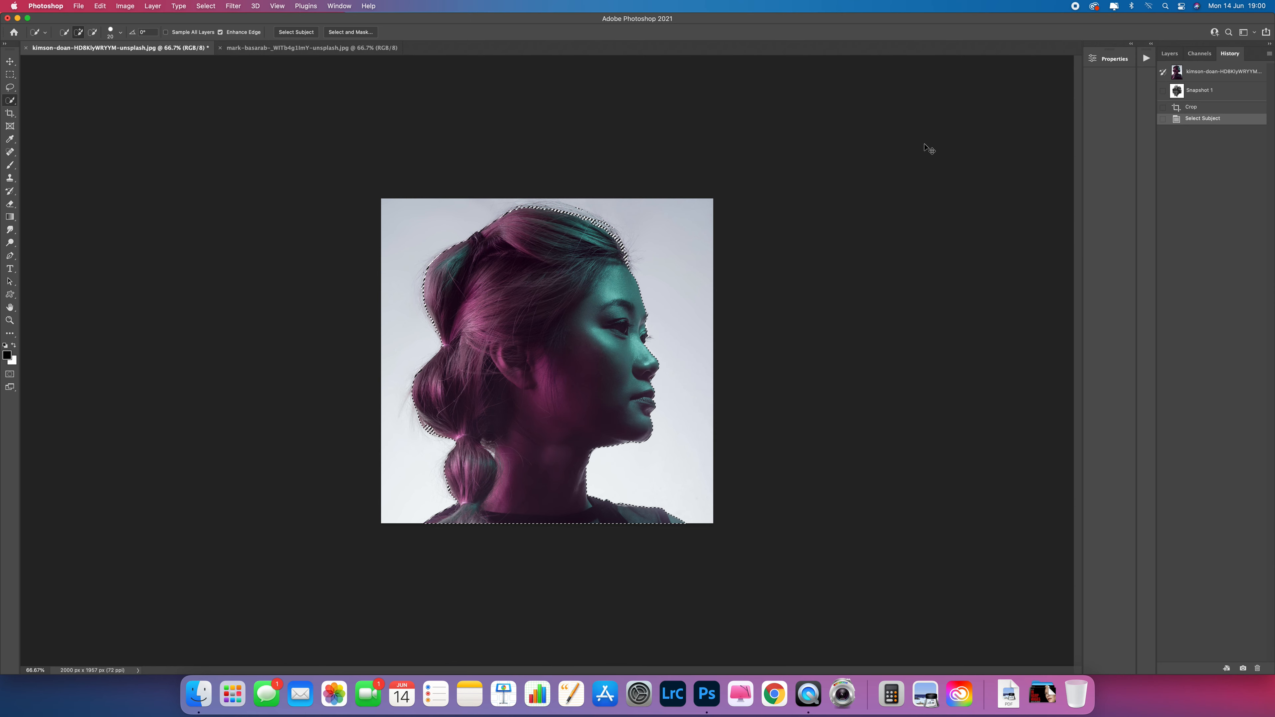
key(super+j)
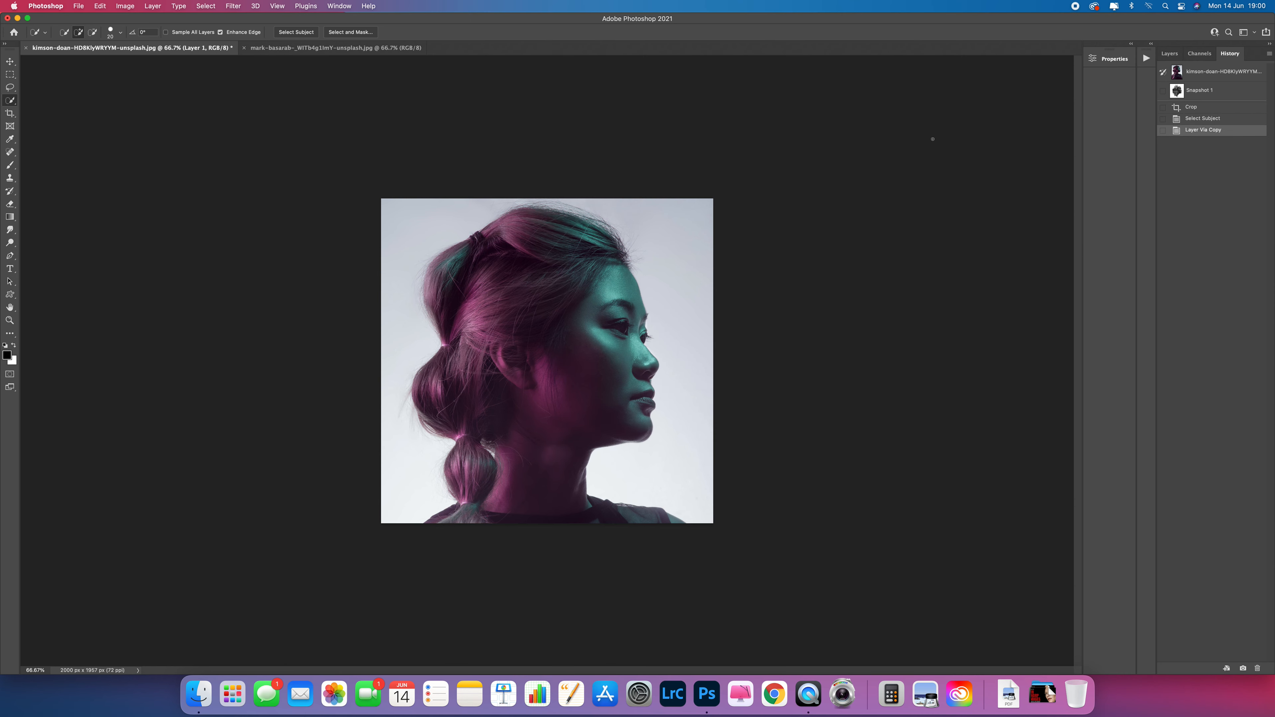
click(1171, 54)
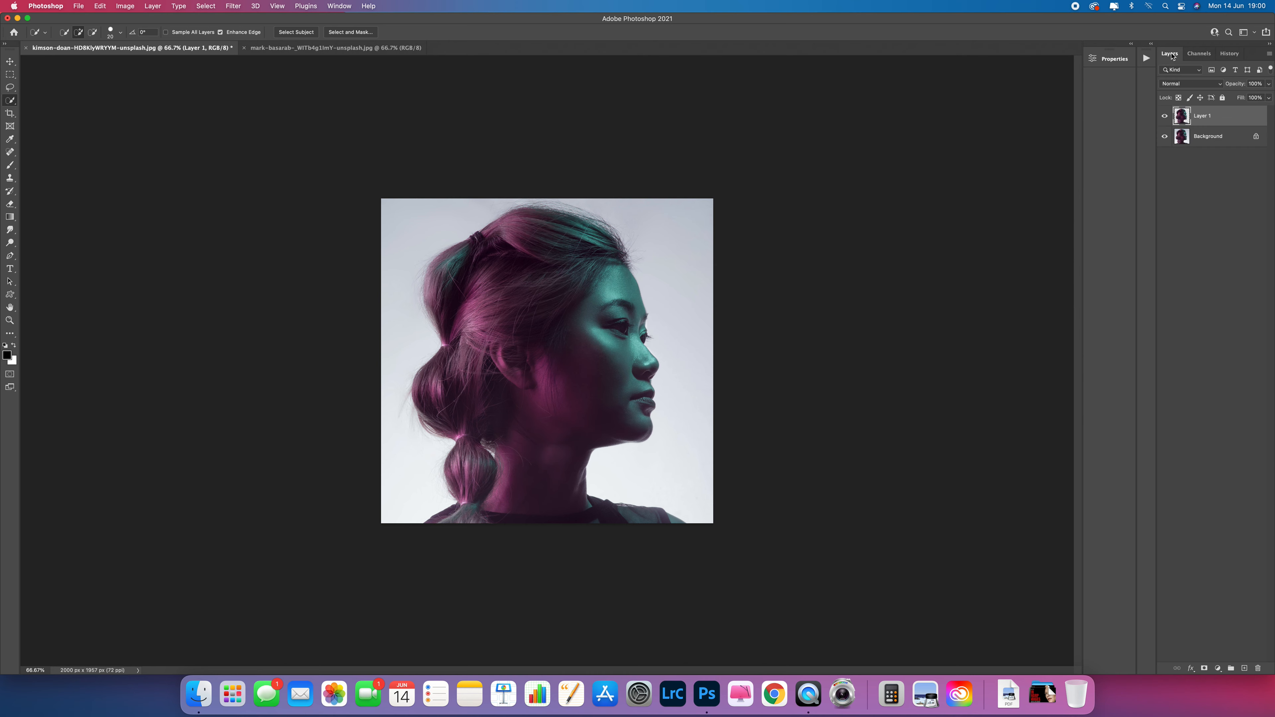
click(1165, 136)
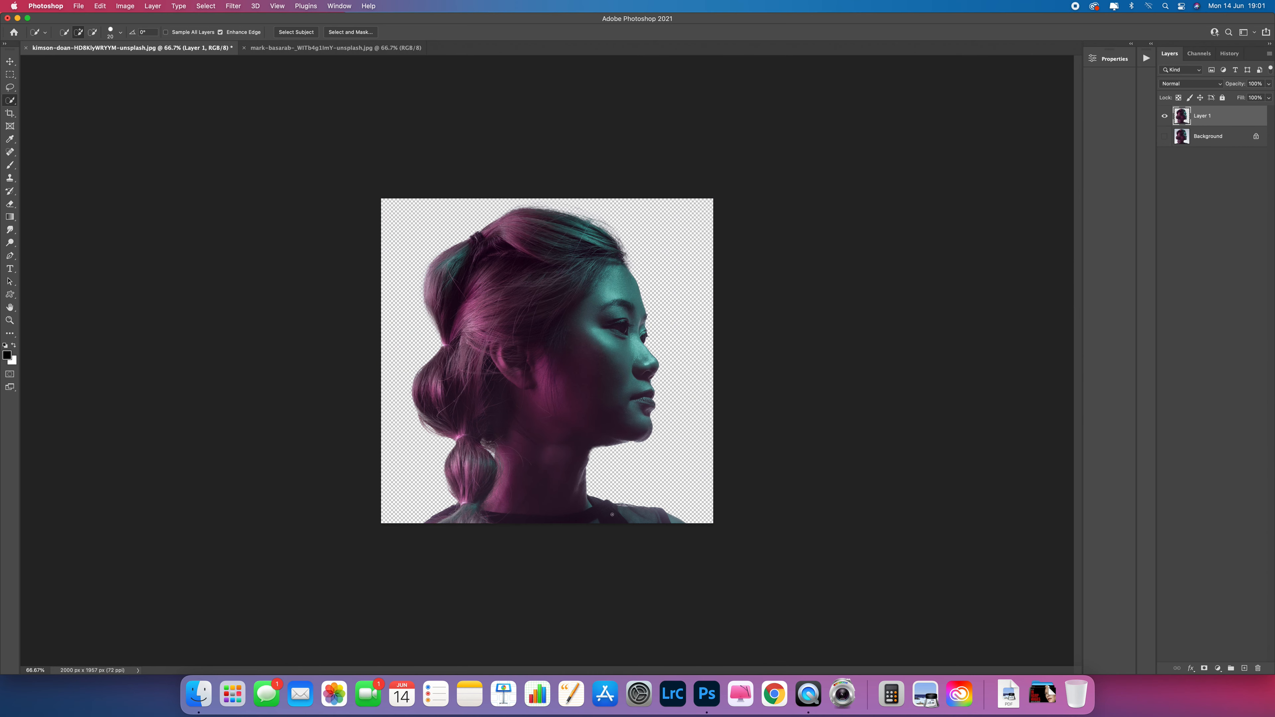
Extend the canvas with the Crop tool to about 2400 px wide, adding empty space above and beside the head
click(9, 114)
drag(713, 357, 740, 358)
drag(545, 191, 541, 176)
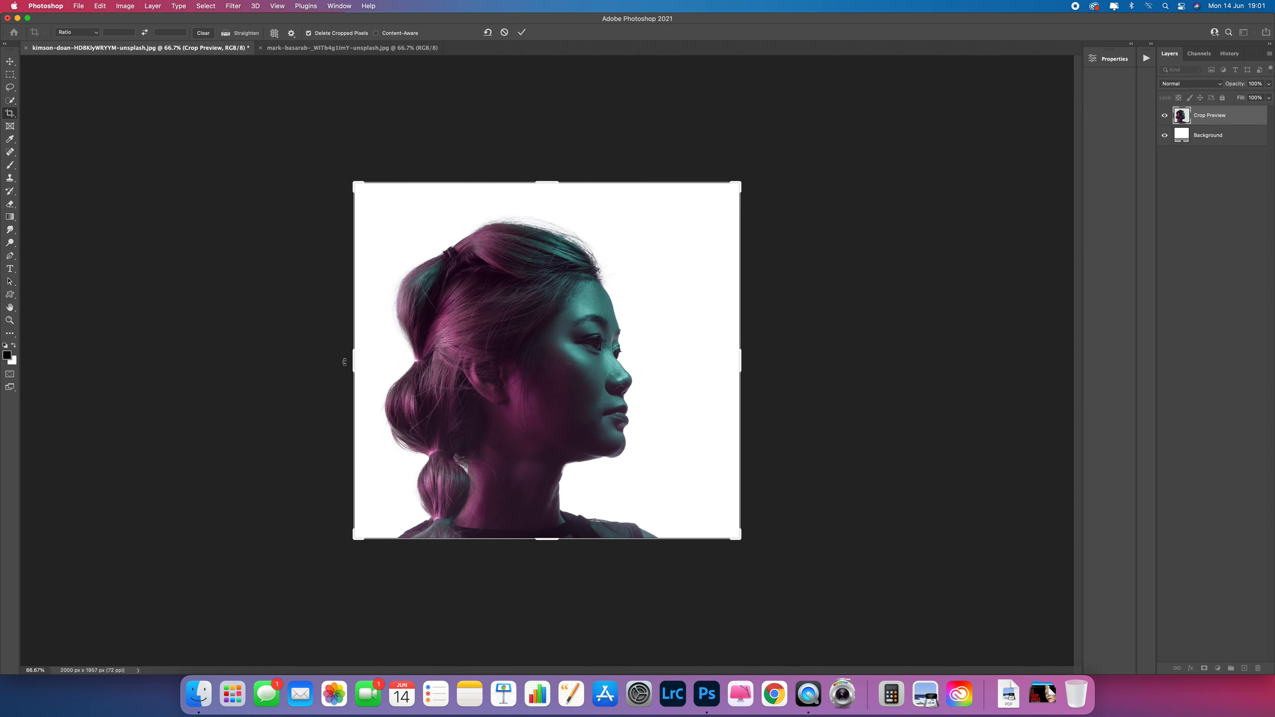
drag(357, 359, 350, 359)
click(746, 362)
key(Return)
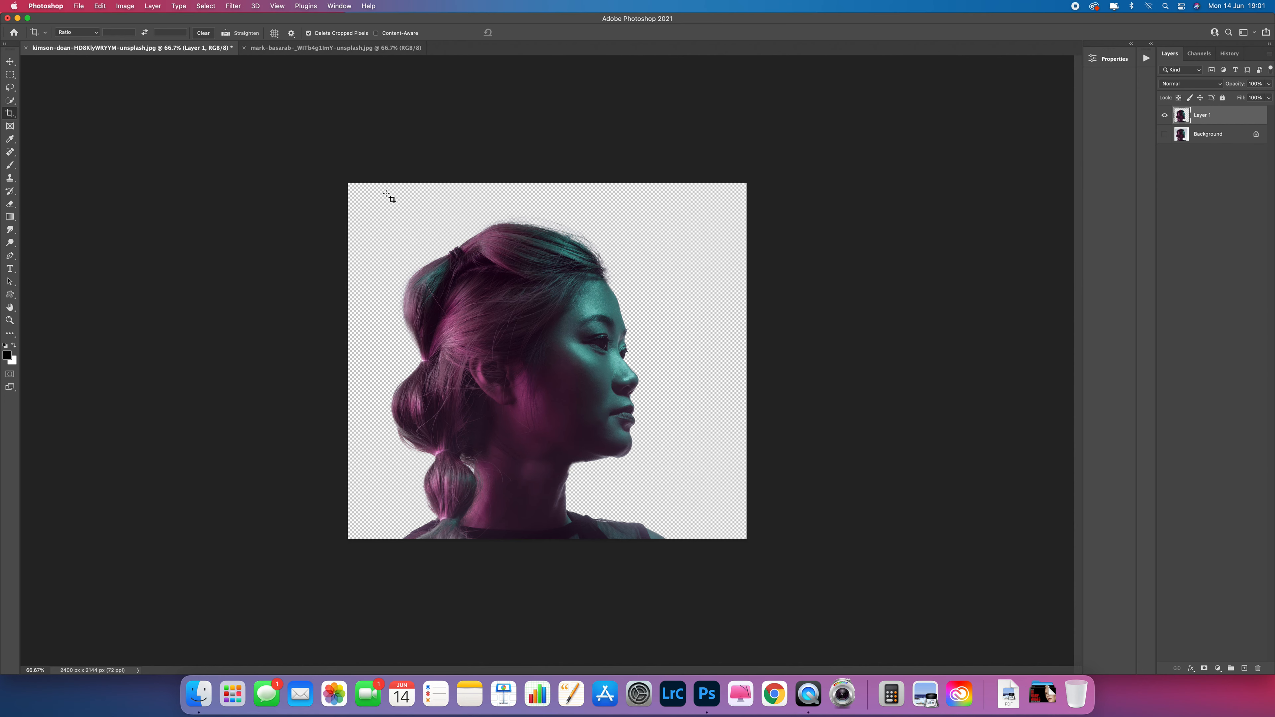
Crop the shoulders off the lower edge of the canvas and add a layer mask to Layer 1
drag(348, 183, 754, 513)
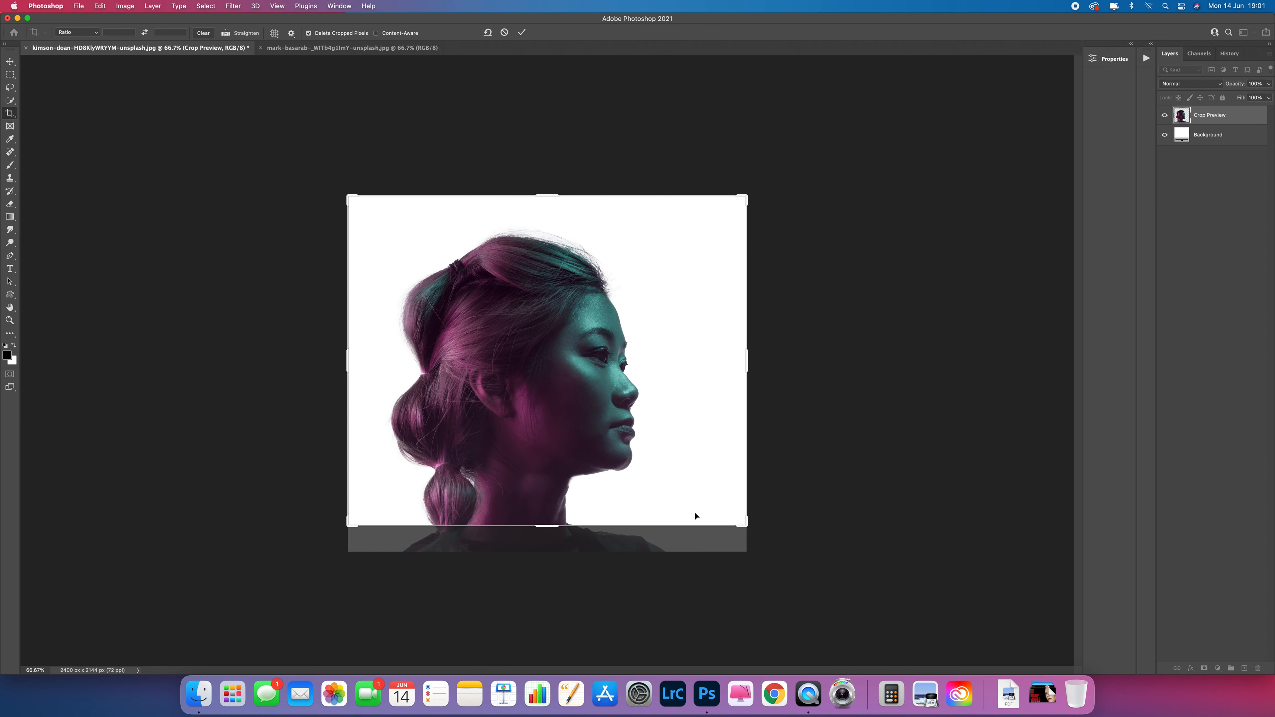
key(Return)
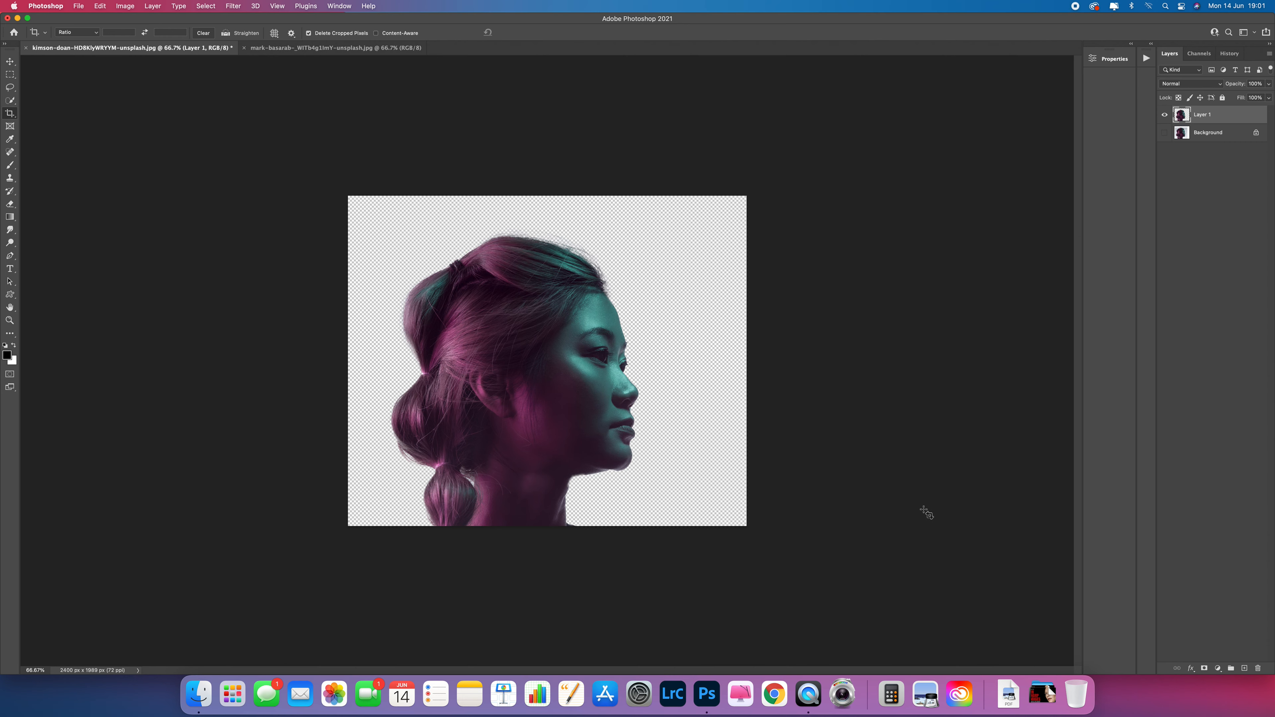
click(1204, 670)
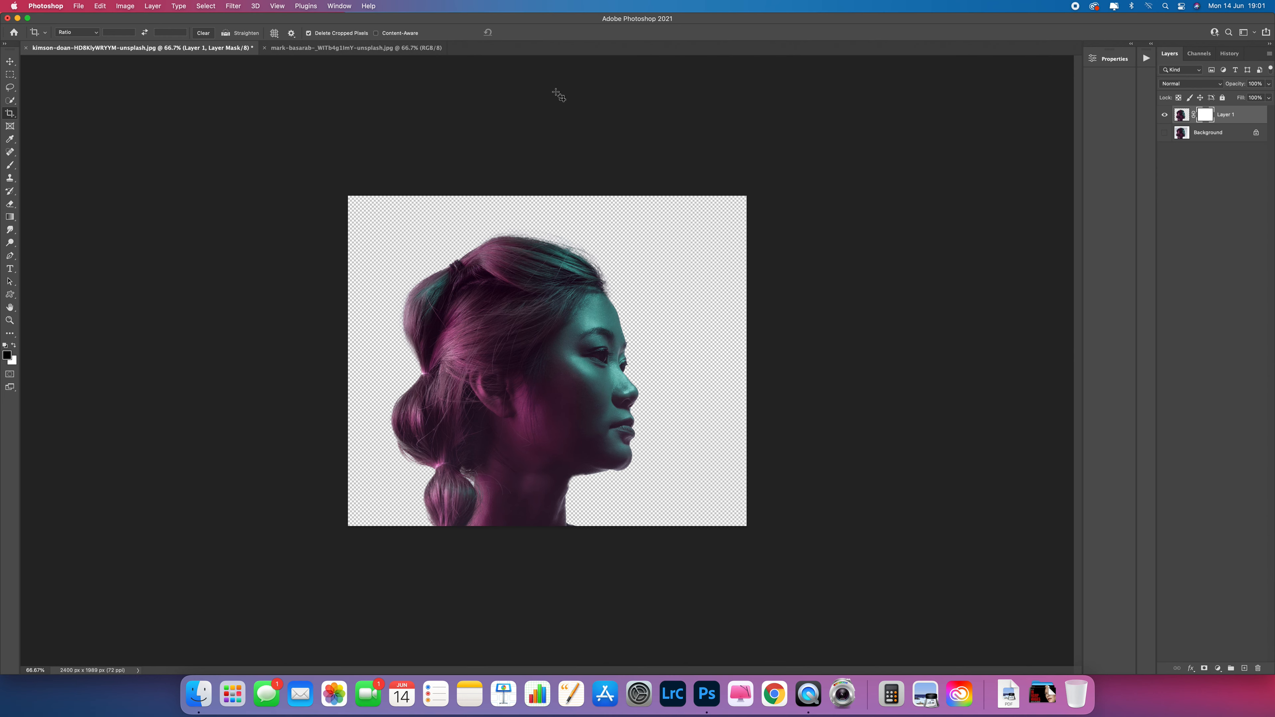
Bring the forest lake photo into the portrait document as a new layer above Layer 1
click(336, 48)
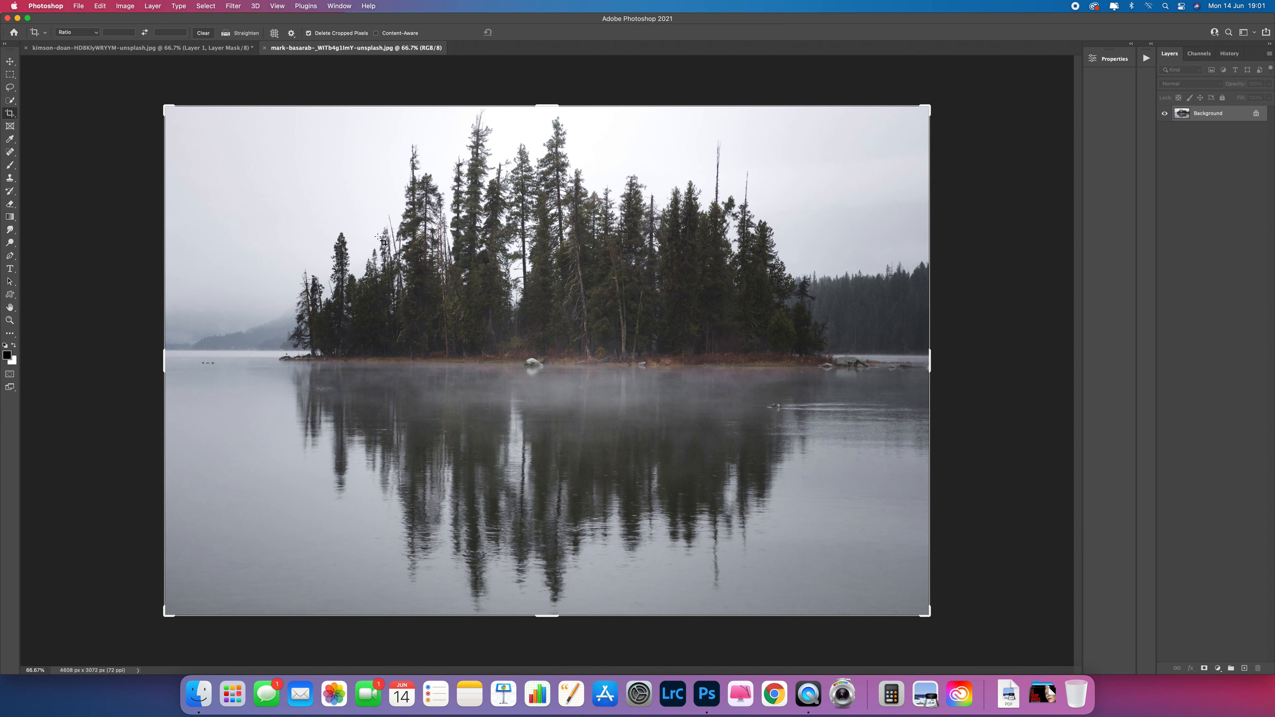
click(15, 64)
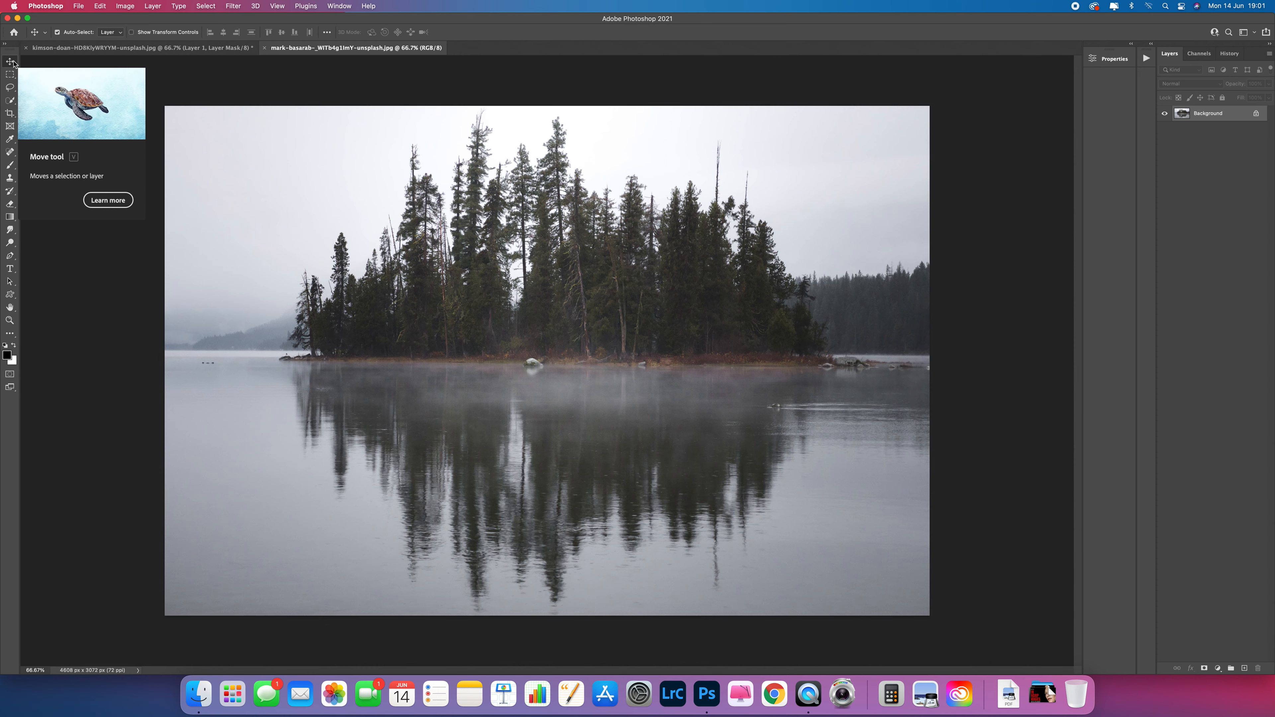
click(556, 329)
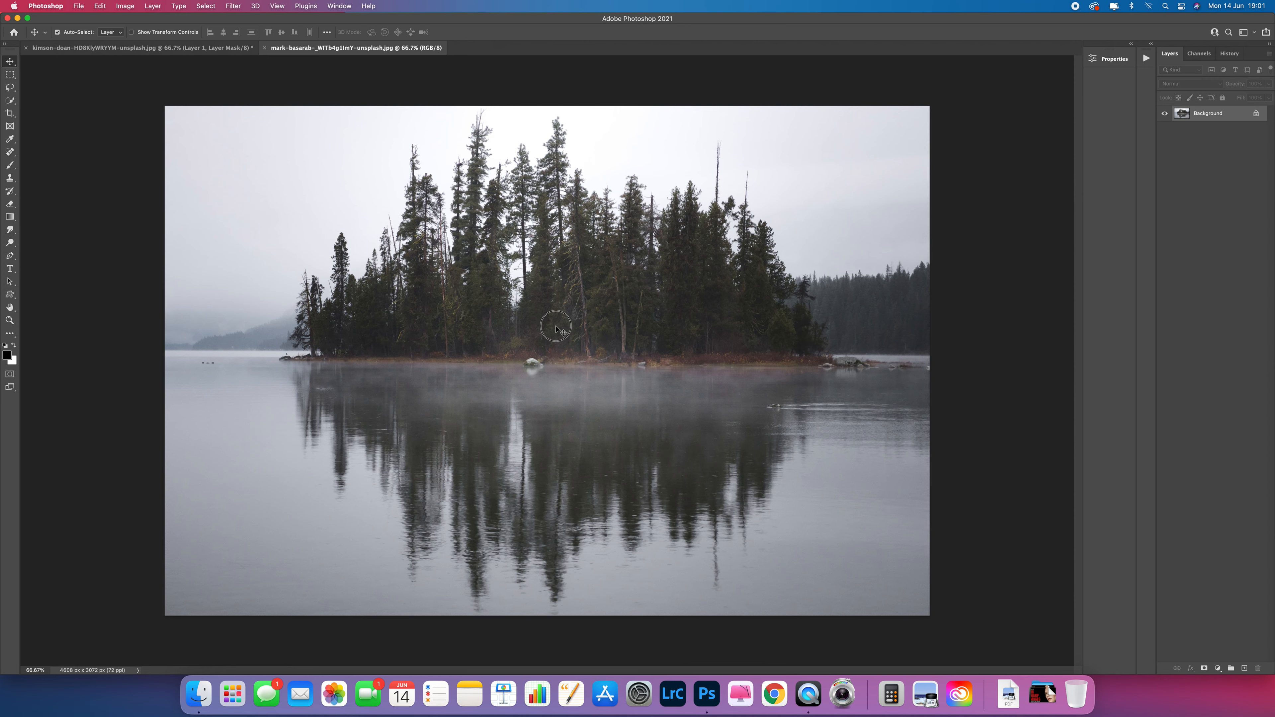
drag(556, 329, 623, 382)
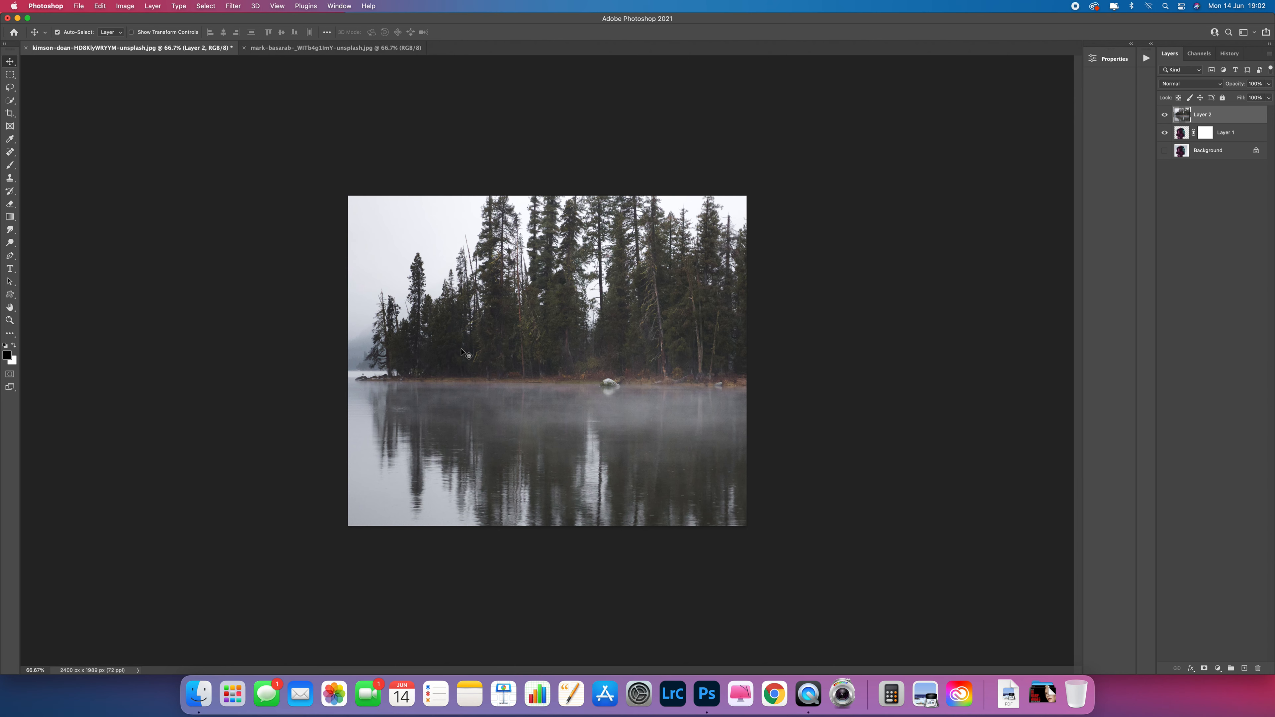
Transform the forest layer to about 63% width and 66% height, centred over the canvas
key(super+t)
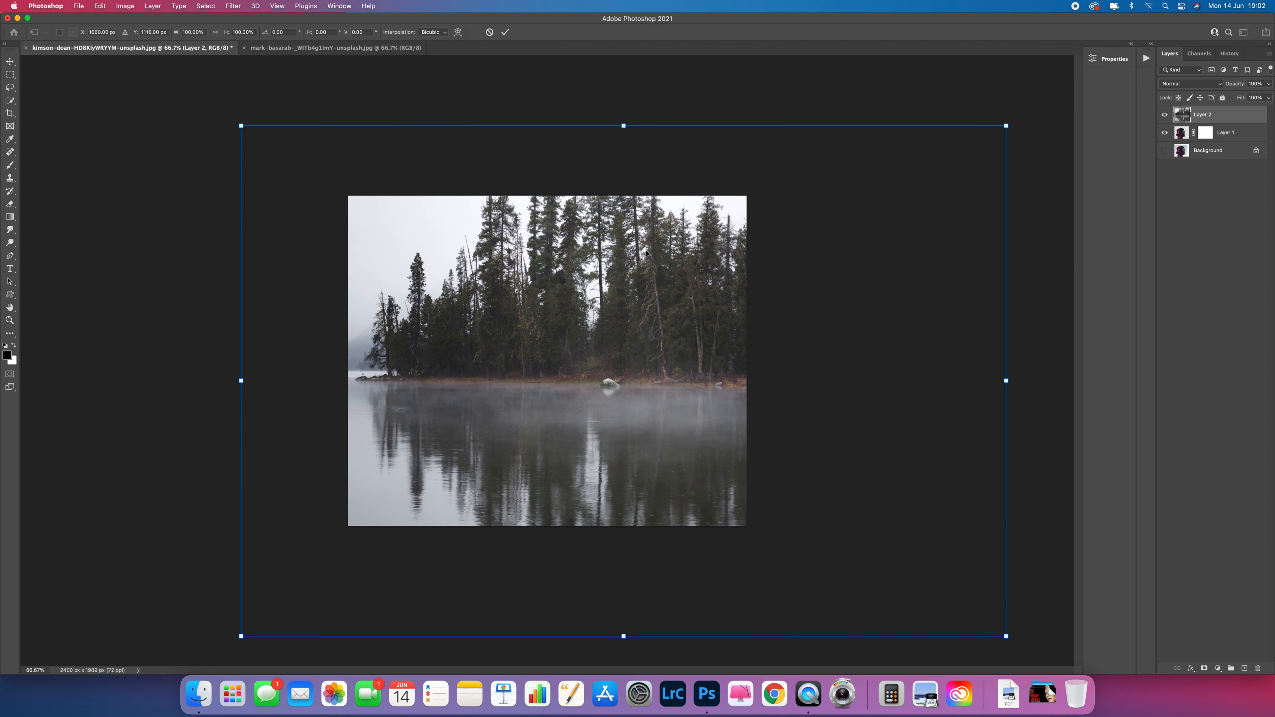
drag(1009, 124, 727, 300)
drag(614, 385, 710, 283)
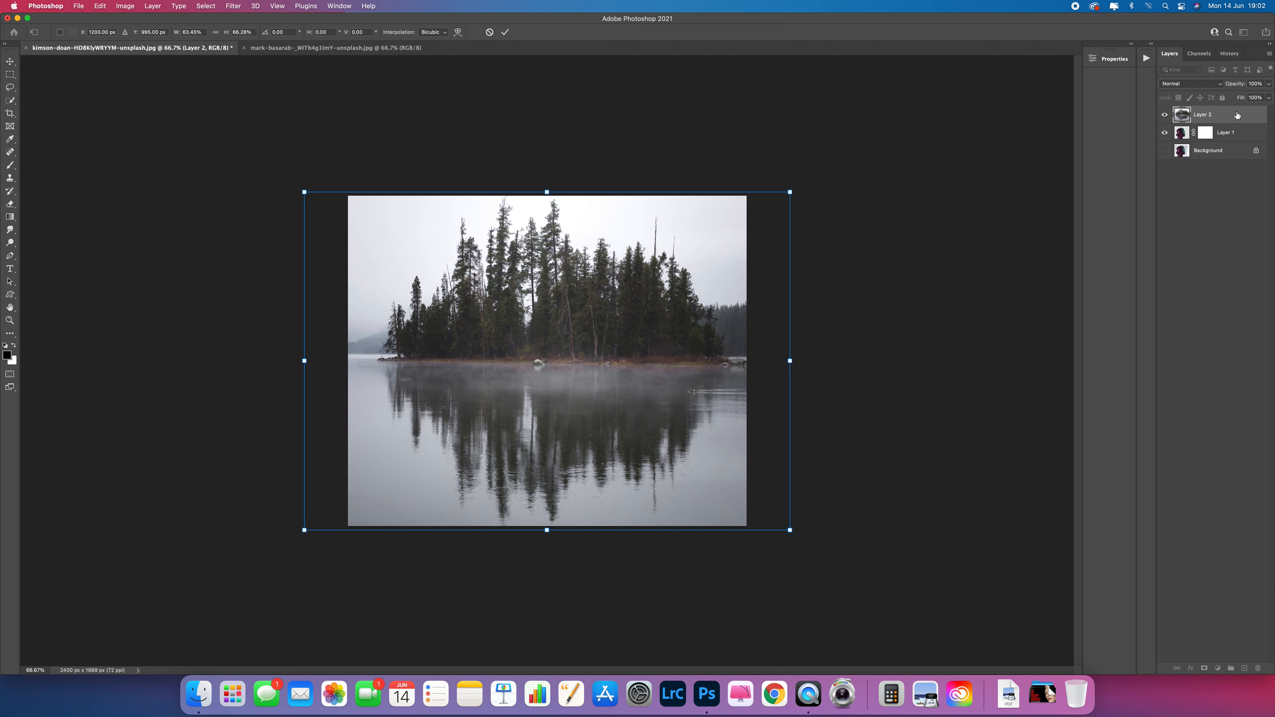
Lower the forest layer's opacity to 51%, stretch its height to about 71%, and shift the trees down over the head
click(1268, 84)
drag(1268, 95, 1245, 97)
mouse_move(547, 286)
mouse_down()
mouse_move(547, 252)
mouse_move(565, 333)
mouse_move(523, 326)
mouse_move(535, 287)
mouse_up()
drag(525, 209, 524, 199)
mouse_move(540, 275)
mouse_down()
mouse_move(530, 312)
mouse_move(552, 311)
mouse_move(541, 295)
mouse_up()
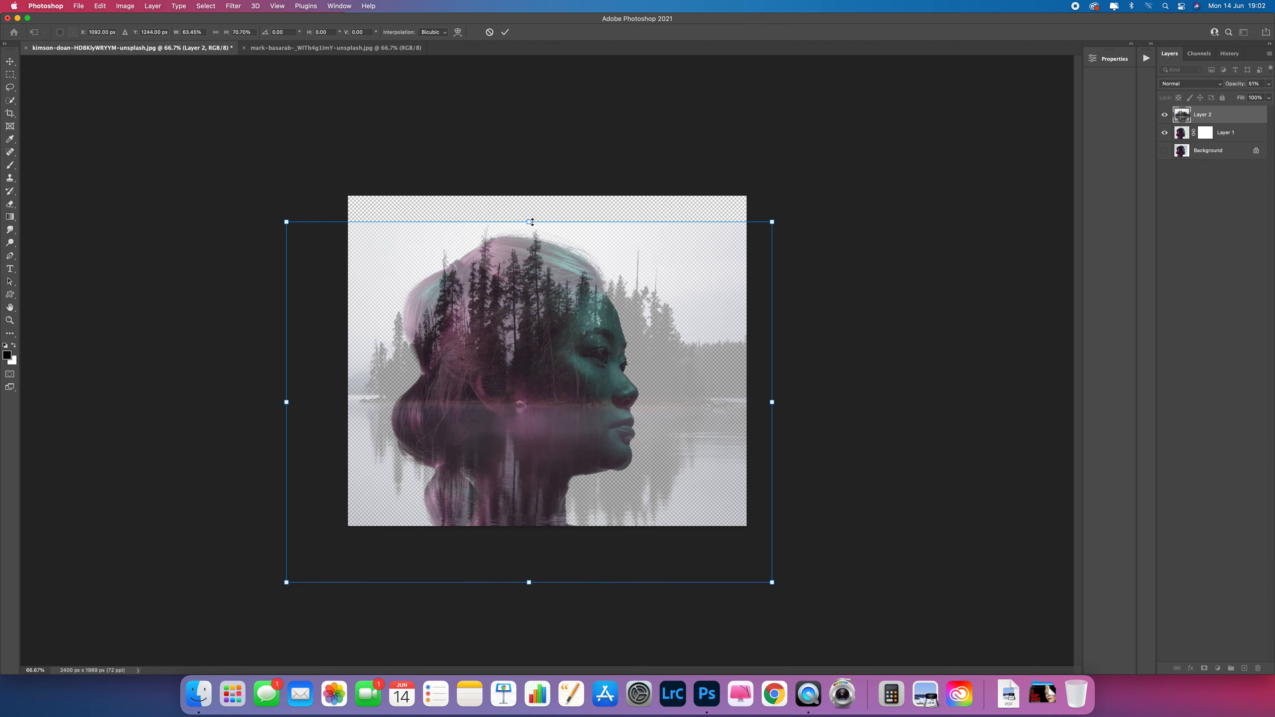
Resize the forest layer to about 61% width and 79% height, placing the trees over the hair and covering the canvas
drag(779, 220, 707, 212)
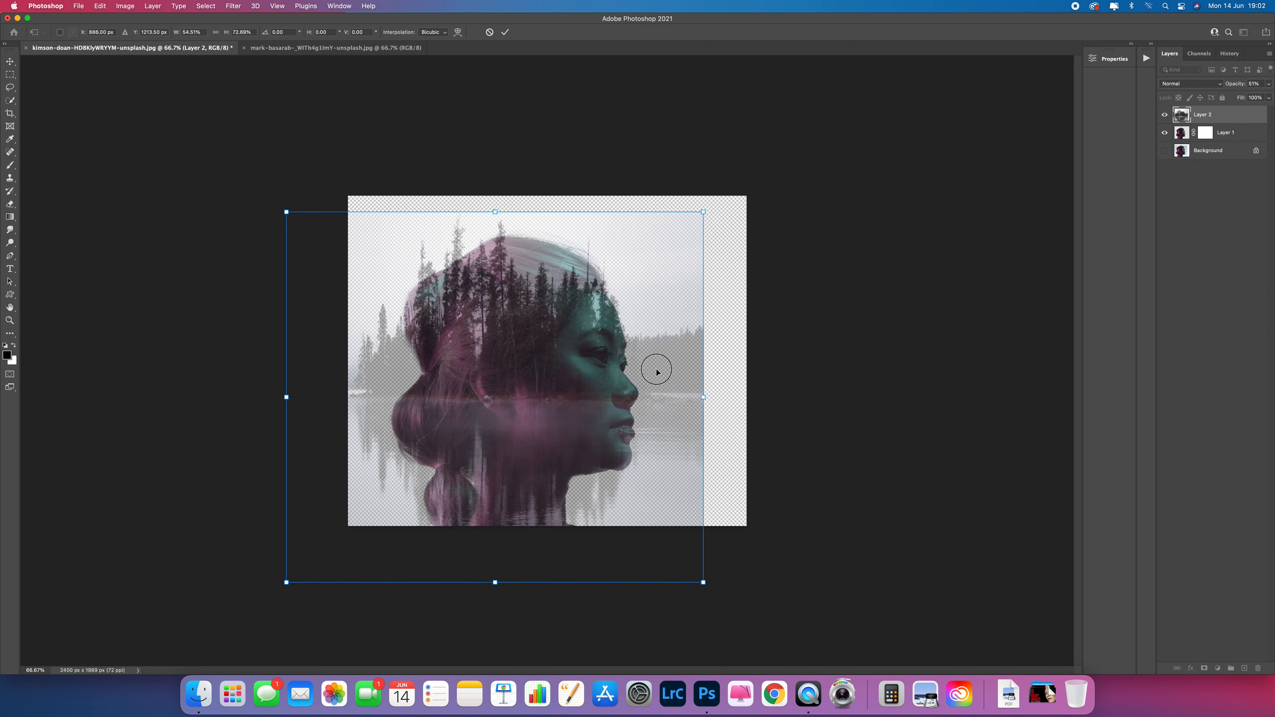
drag(656, 371, 686, 404)
drag(714, 583, 747, 591)
drag(525, 212, 522, 194)
drag(563, 272, 561, 281)
mouse_move(296, 196)
mouse_down()
mouse_move(277, 189)
mouse_move(286, 191)
mouse_up()
drag(282, 386, 289, 391)
drag(510, 385, 523, 385)
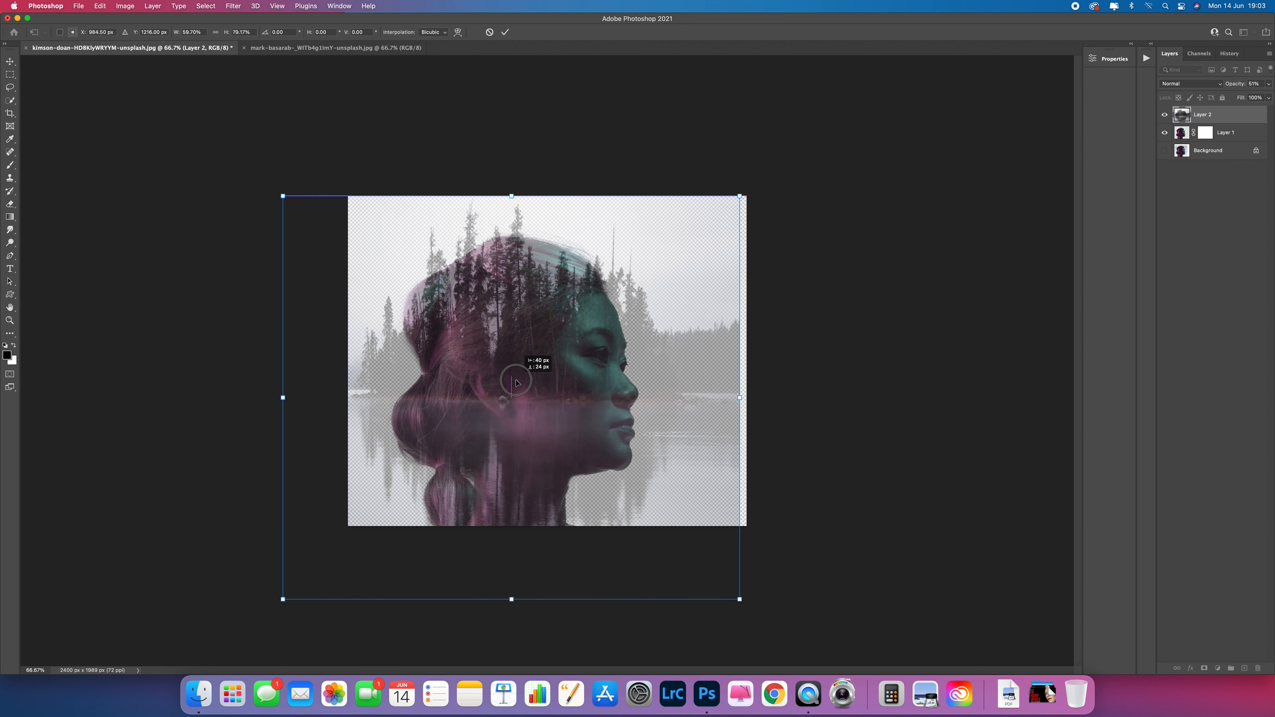
drag(738, 396, 742, 399)
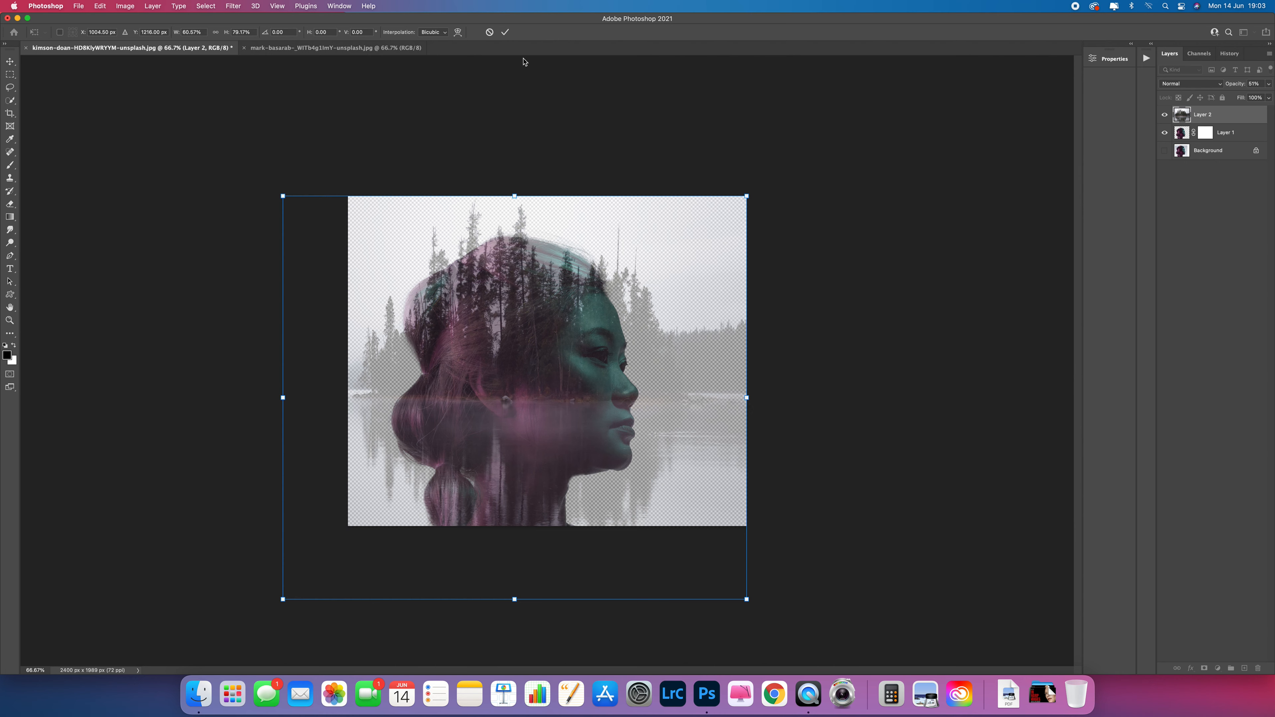
key(Return)
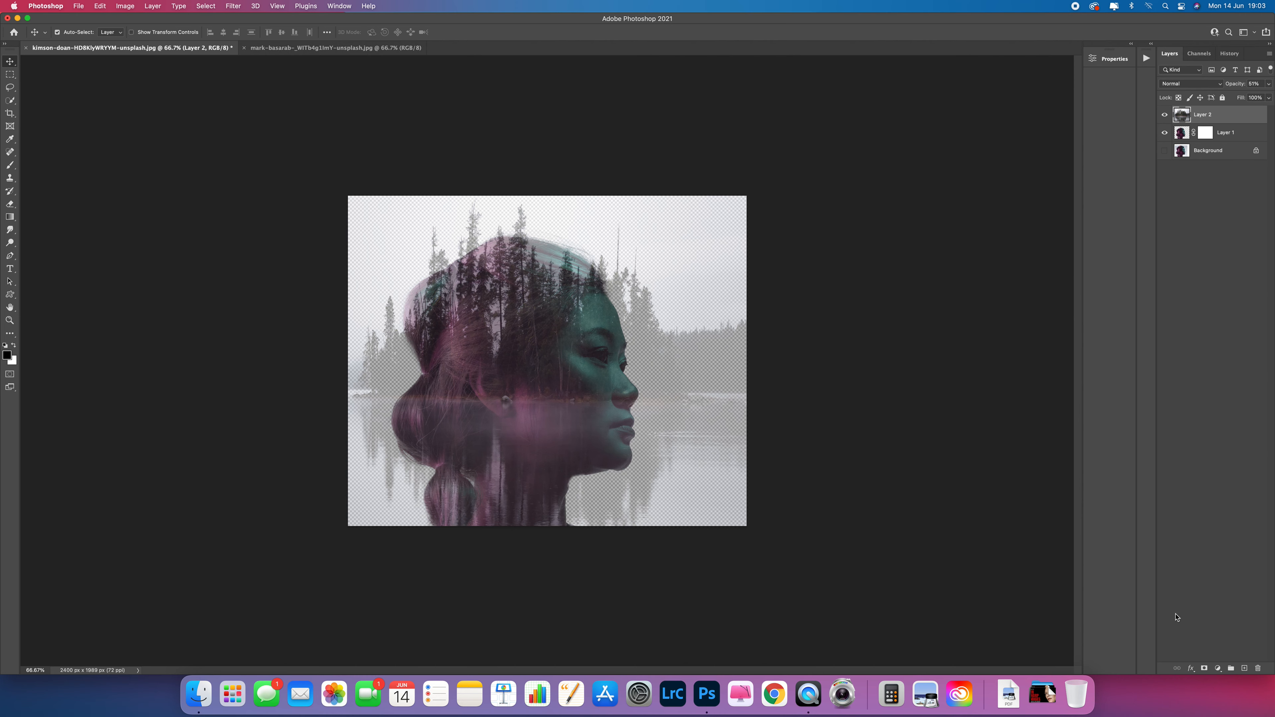
Add a layer mask to the forest layer and set its opacity back to 100%
click(1204, 669)
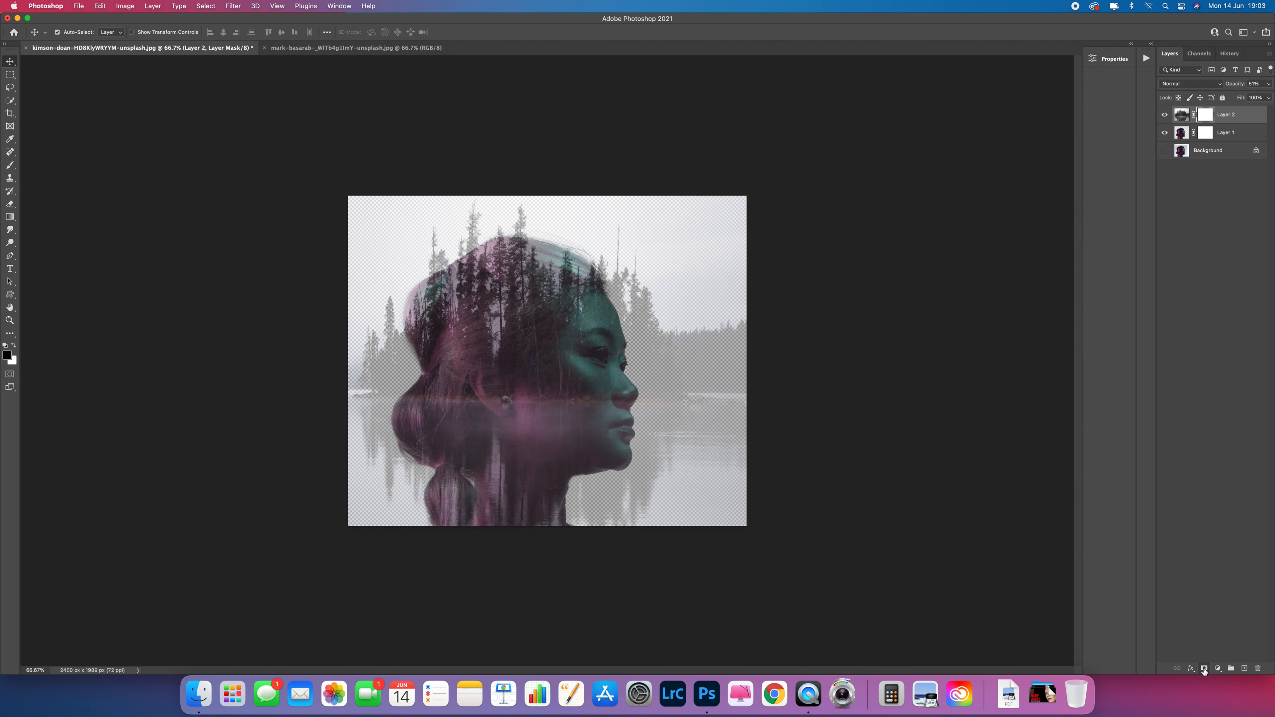
click(1268, 84)
drag(1246, 97, 1267, 95)
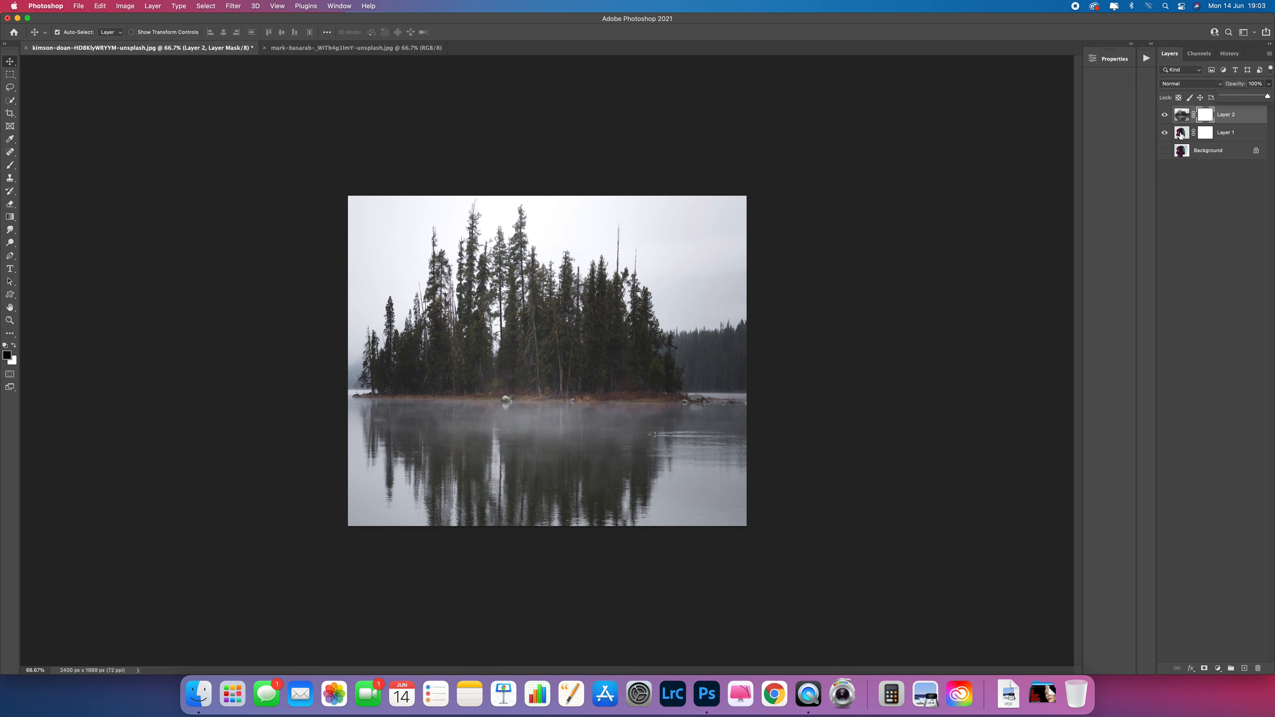
Clip the forest layer to the portrait in Layer 1 with a clipping mask
click(1182, 117)
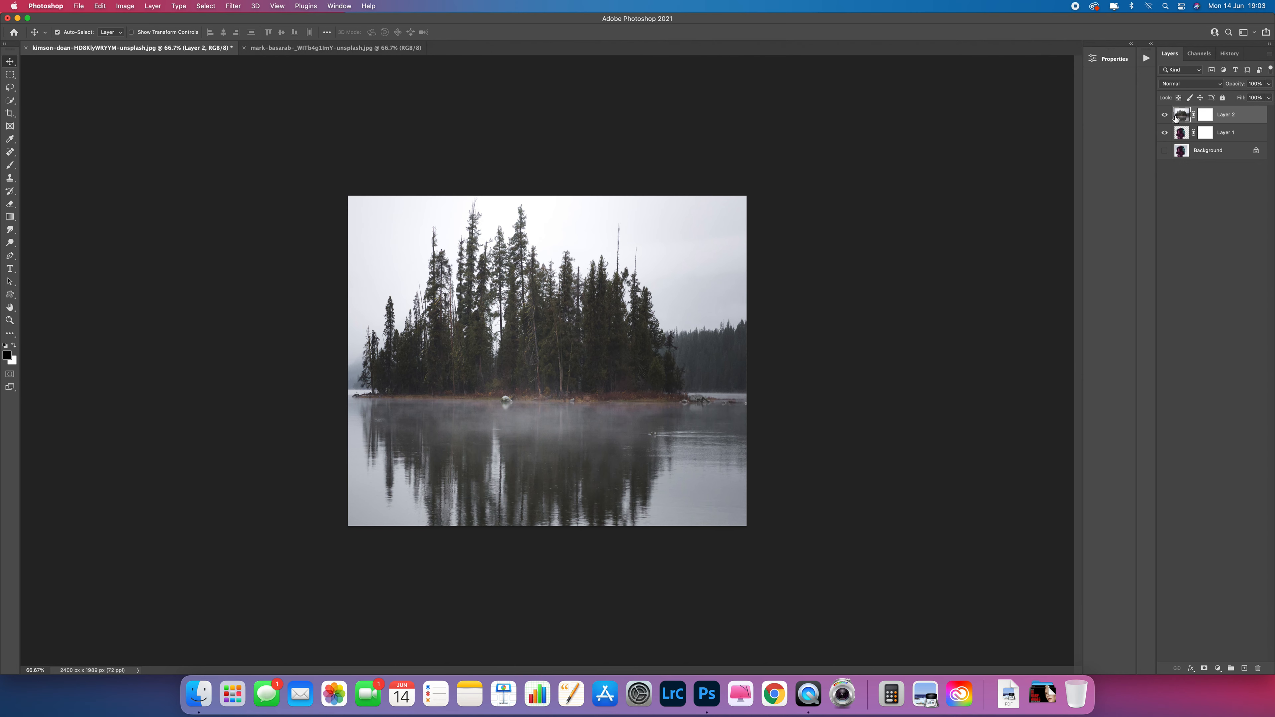
drag(1189, 122, 1188, 121)
alt+click(1187, 121)
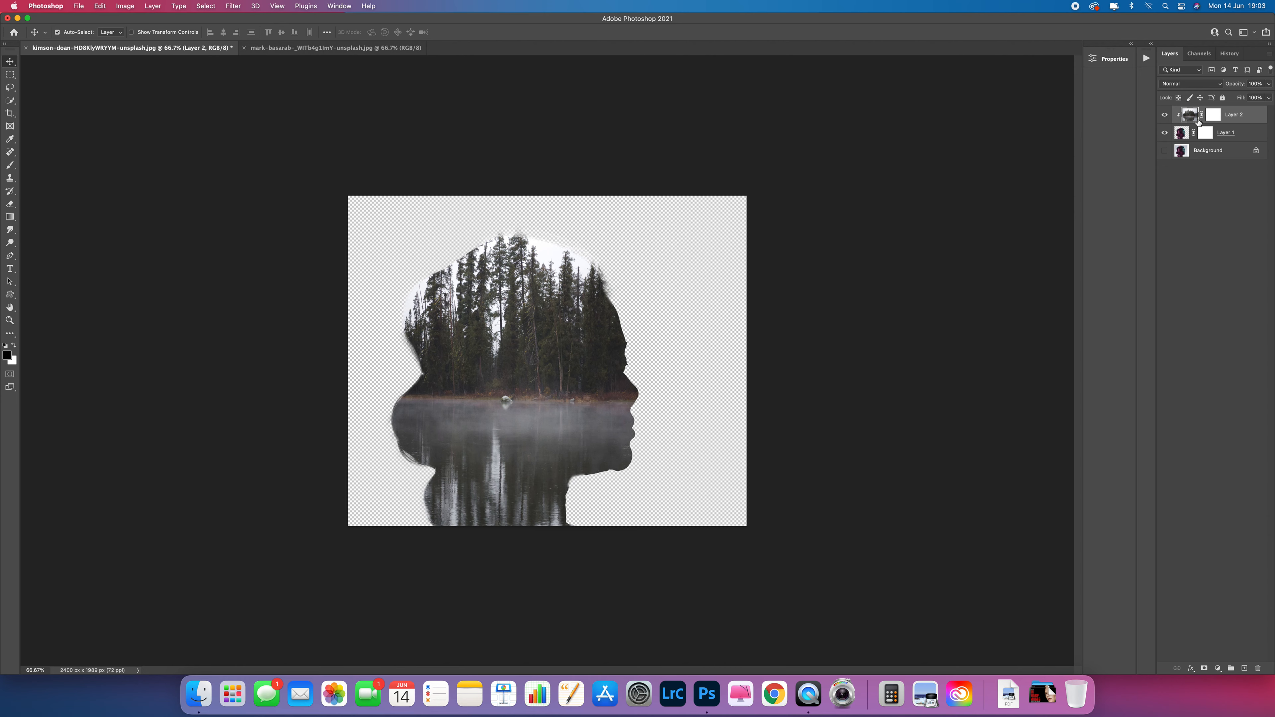
Check both layer masks and the visibility of the portrait and clipped forest layers, keeping the forest layer's image selected
click(1213, 121)
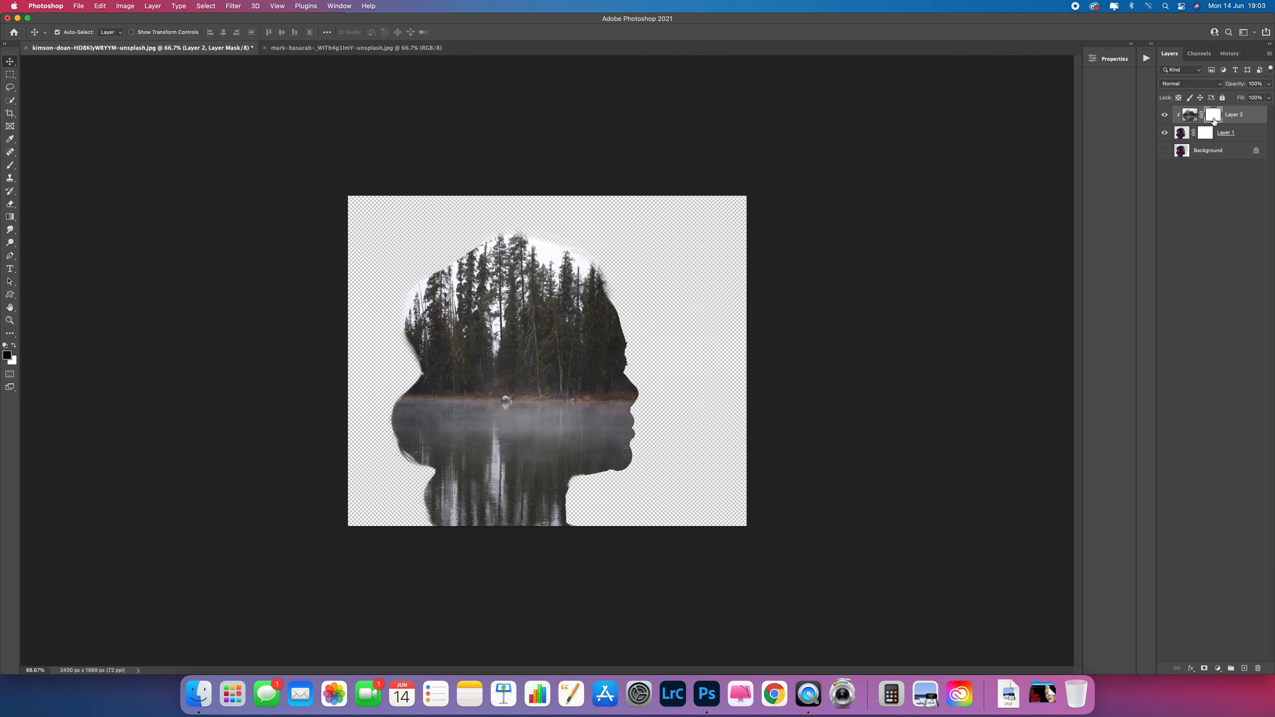
click(1210, 133)
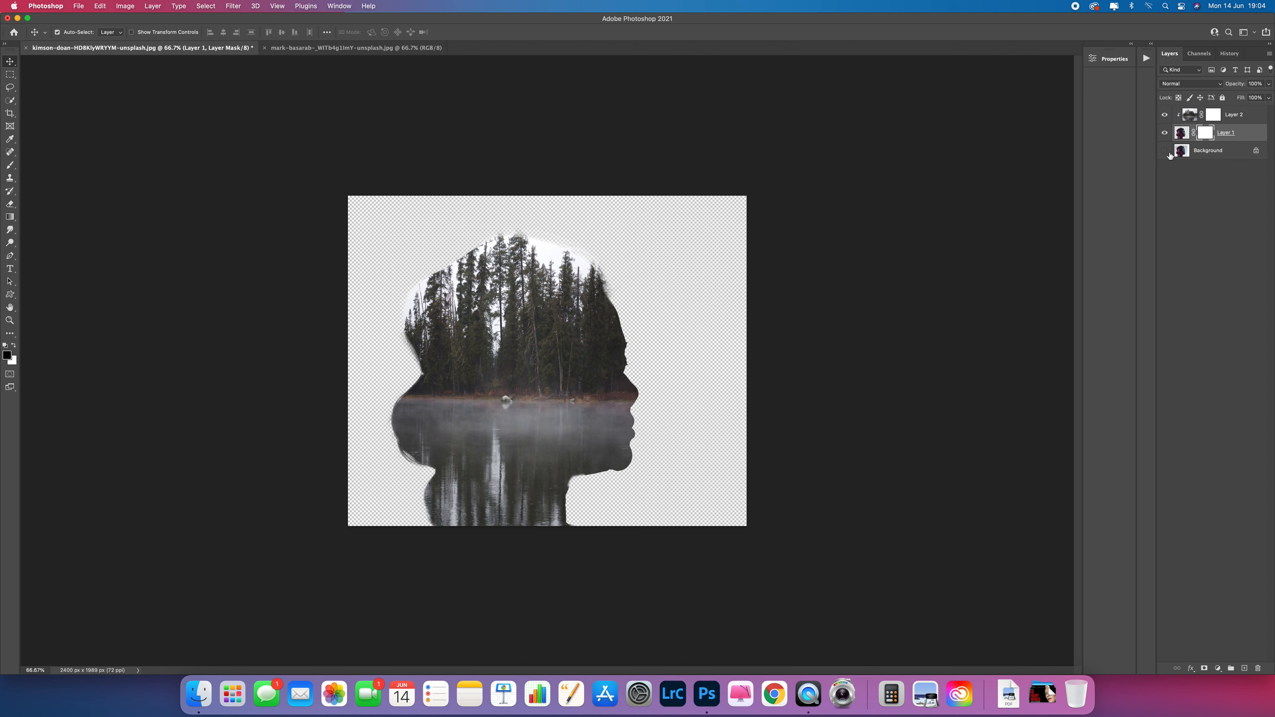
click(1197, 117)
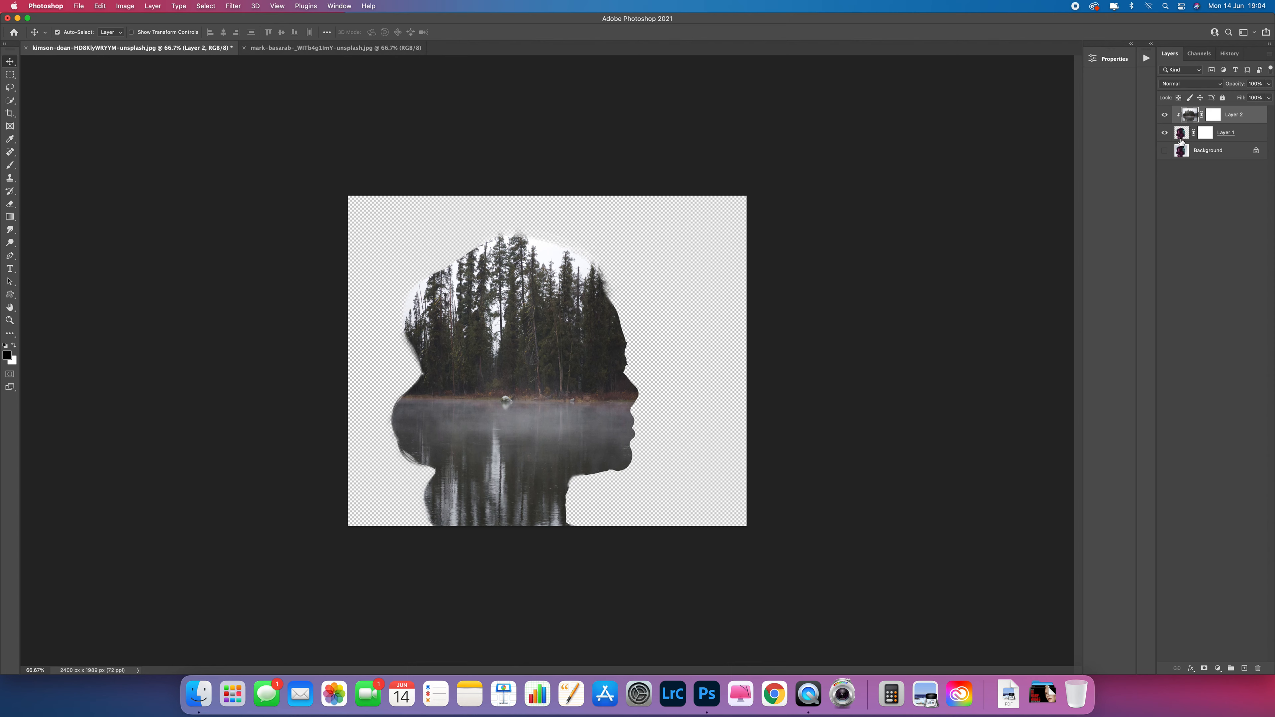
click(1164, 133)
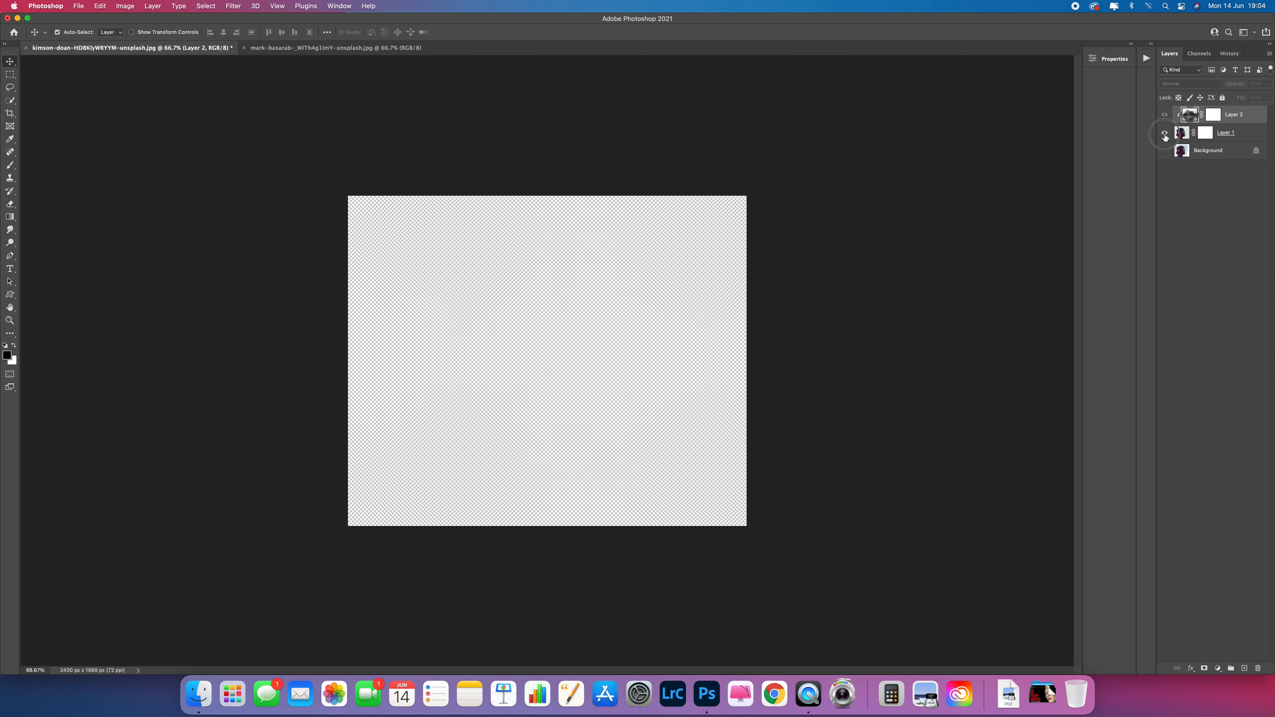
click(1164, 133)
click(1164, 115)
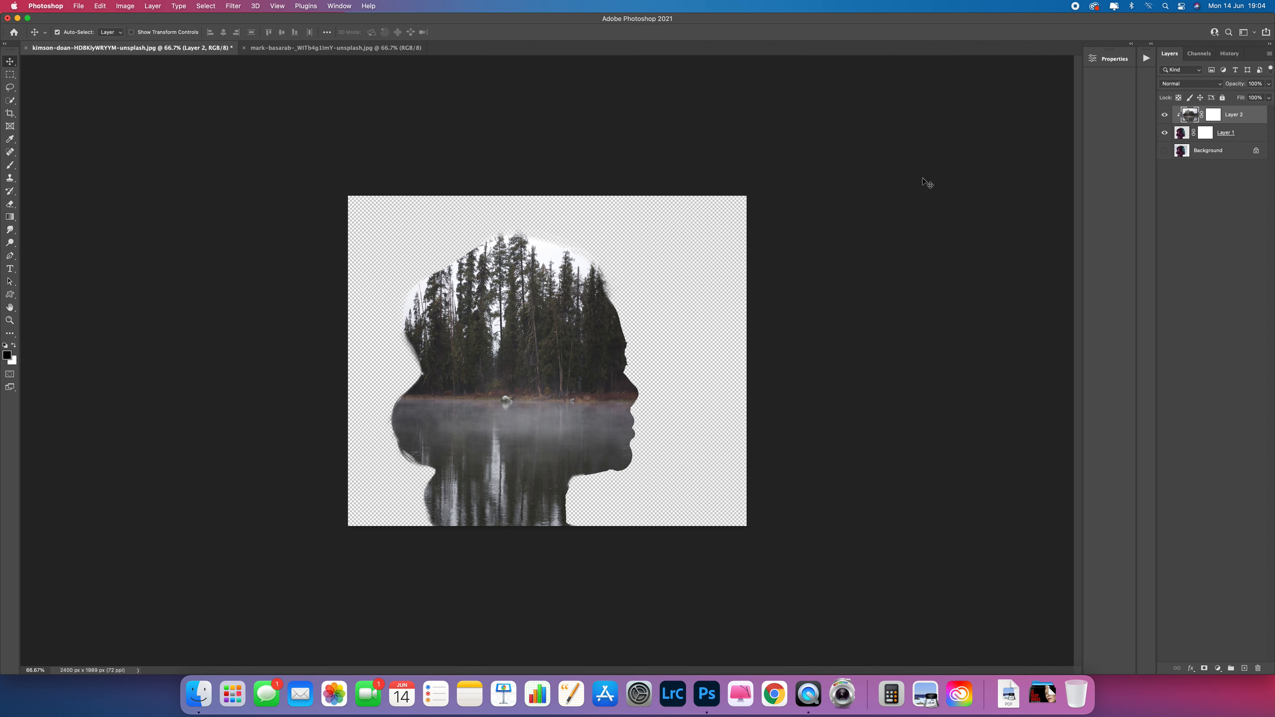
Desaturate the forest layer to black and white
click(132, 6)
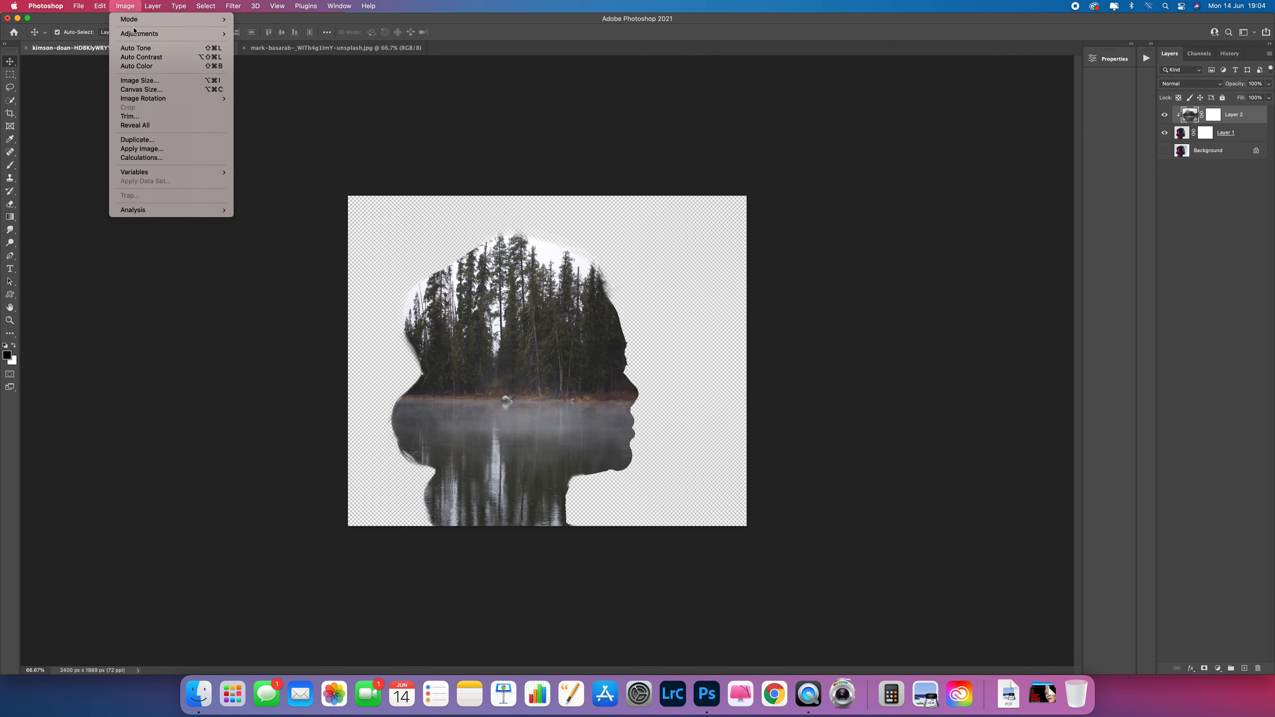
mouse_move(138, 33)
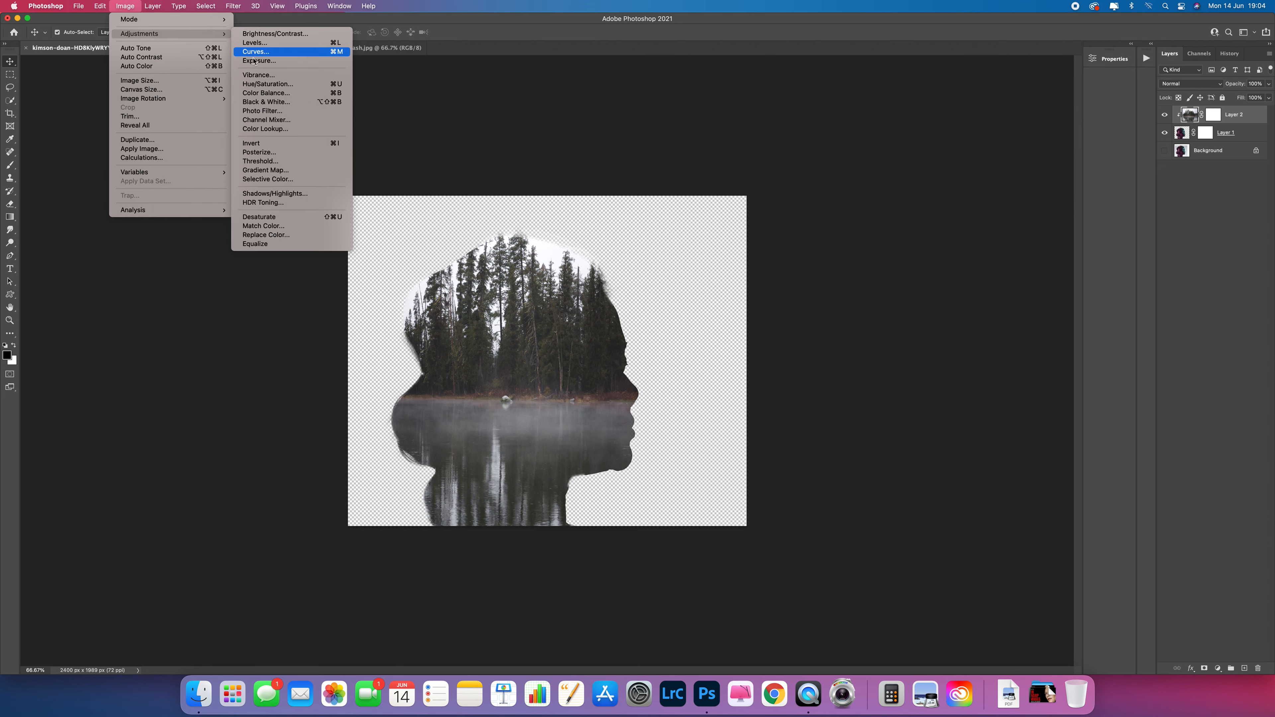
click(290, 217)
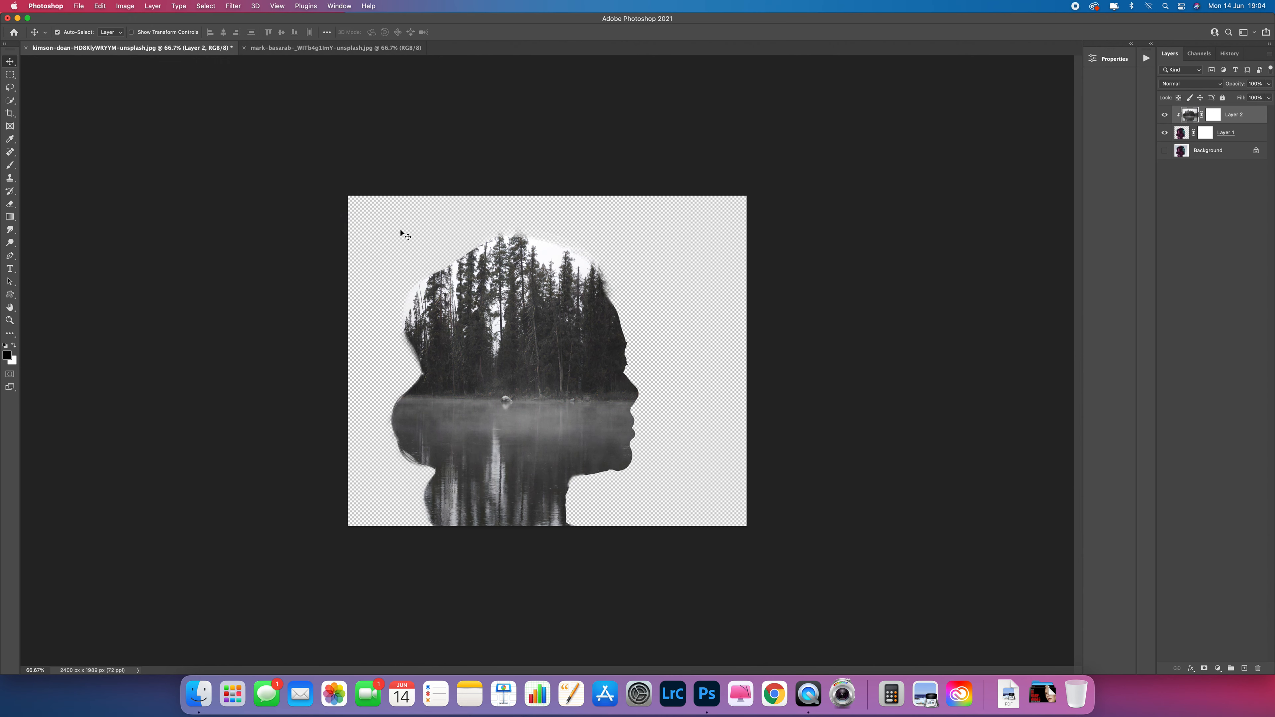
Desaturate the portrait in Layer 1 to black and white
click(1181, 136)
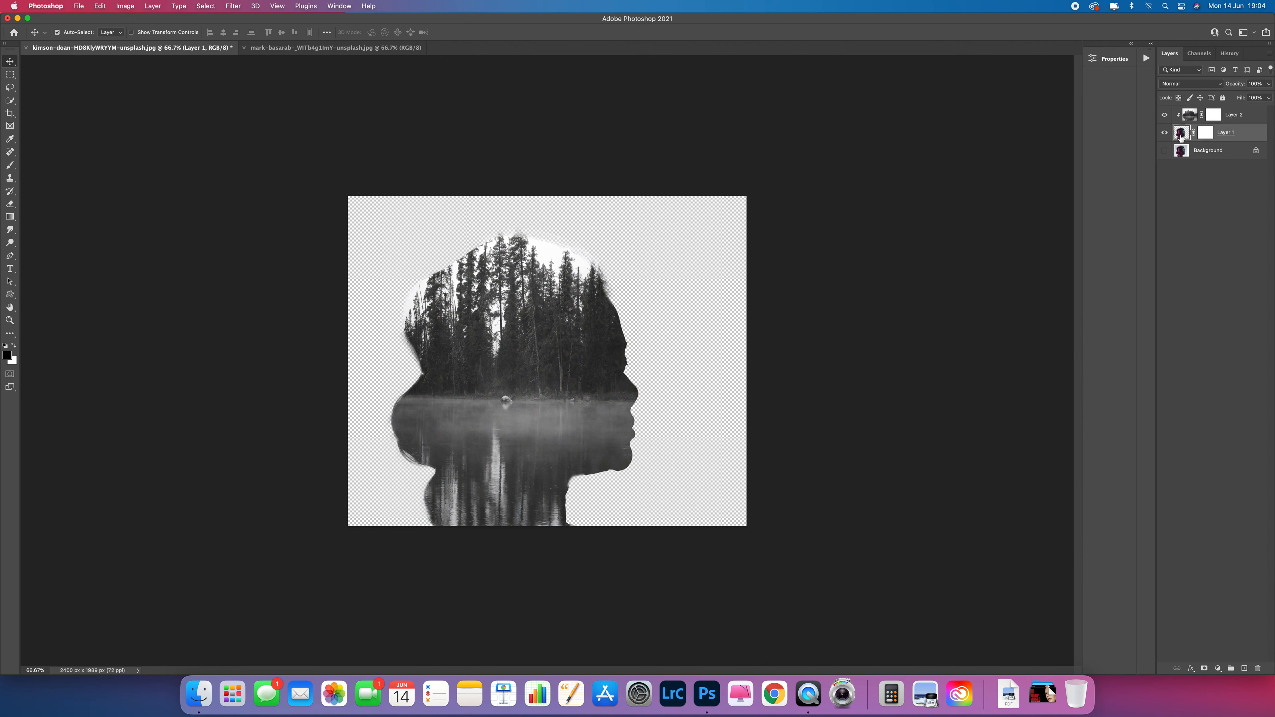
click(124, 5)
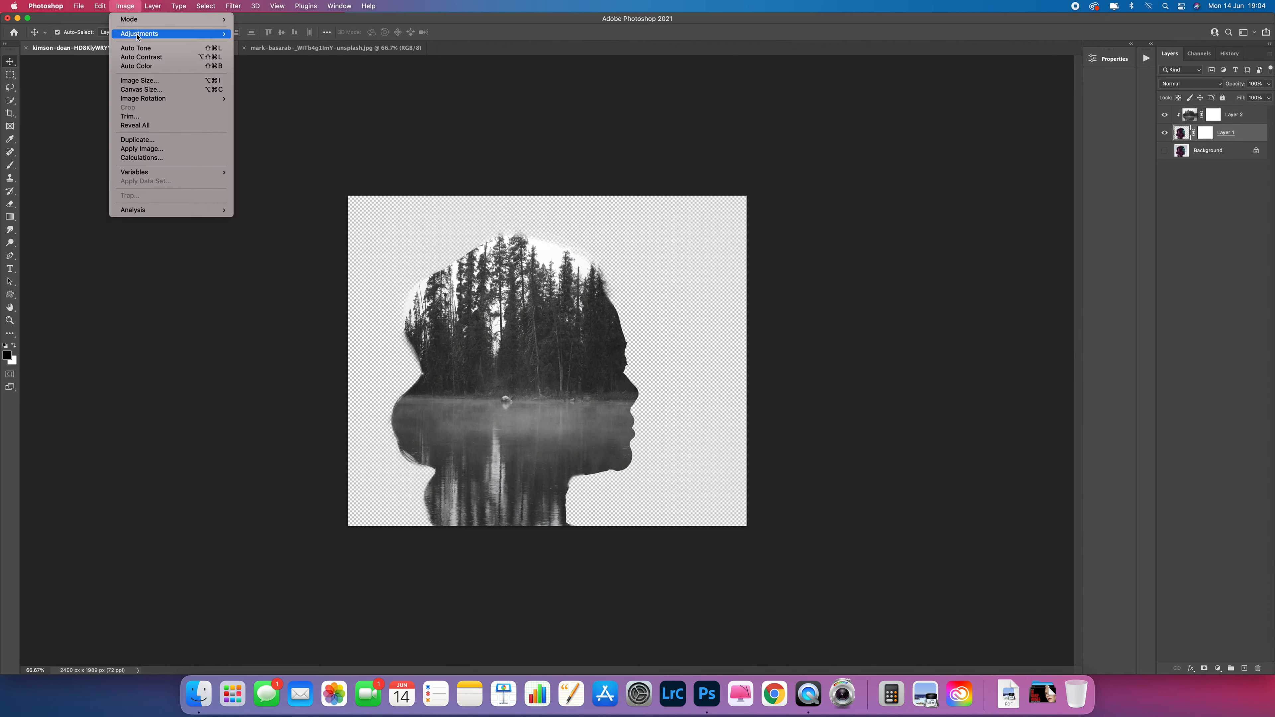
mouse_move(146, 34)
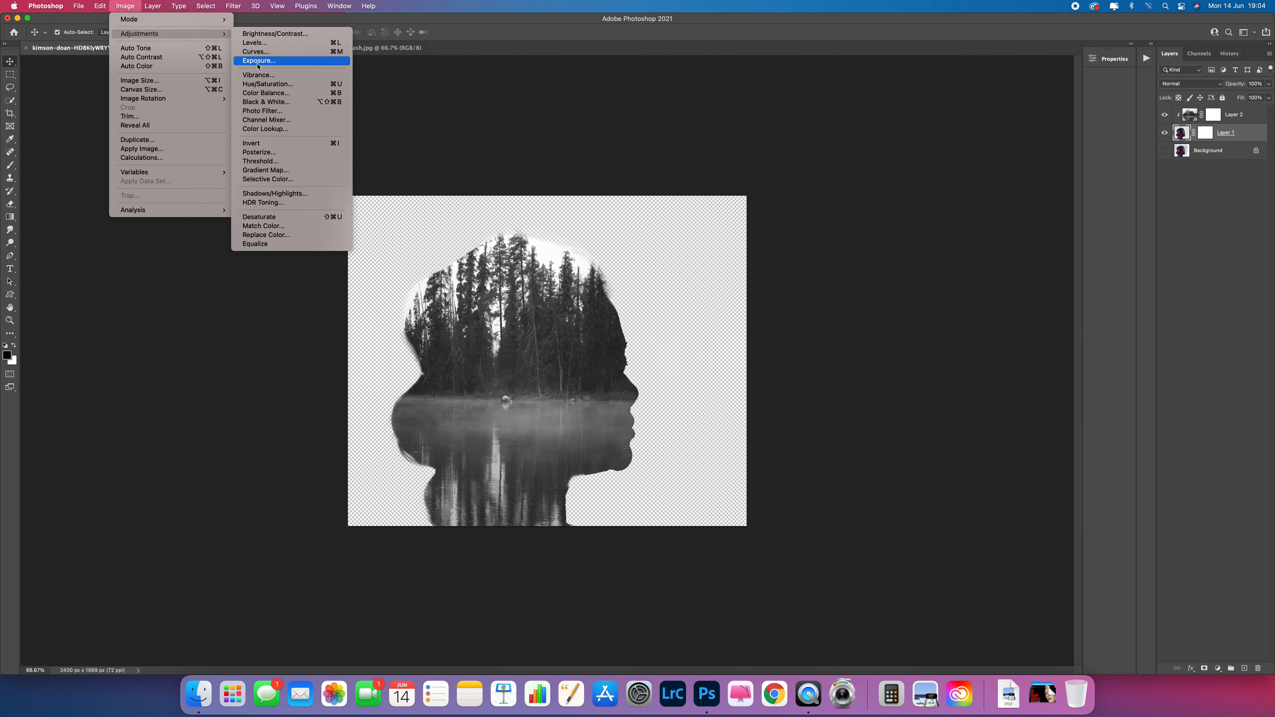
click(304, 221)
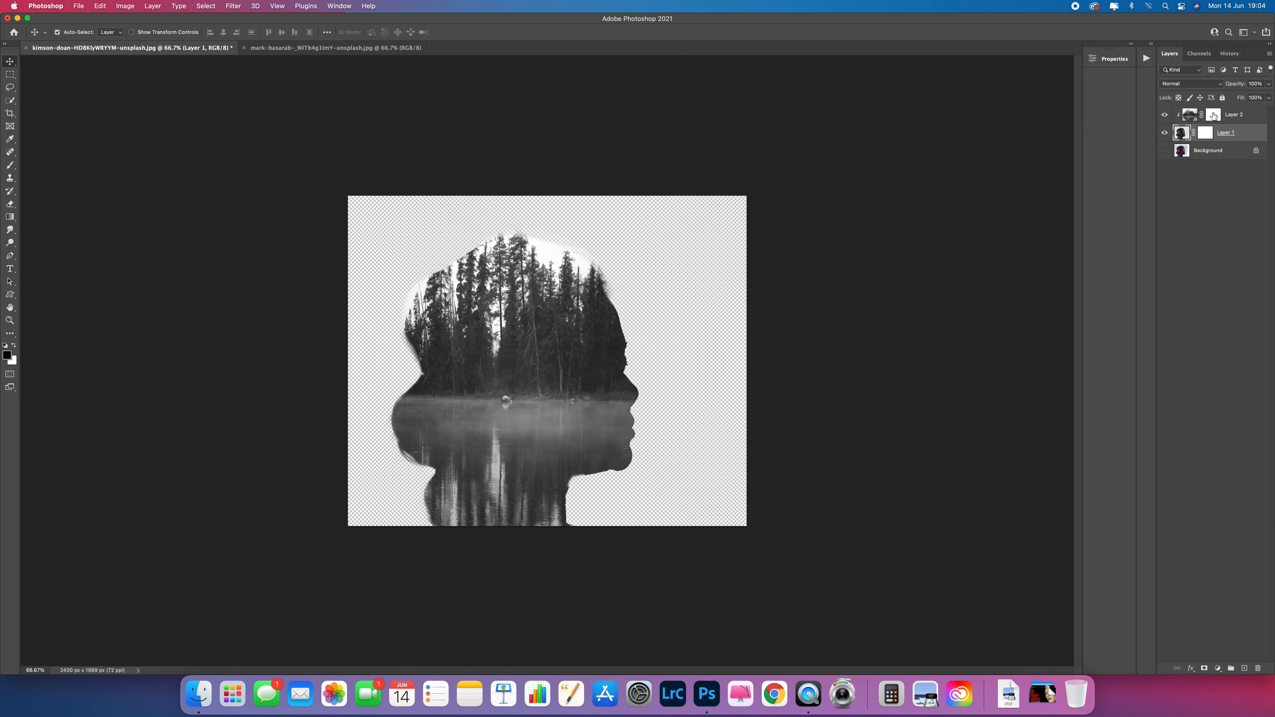
Target the forest layer's mask and ready a soft round brush with 0% hardness, 22% opacity and 29% flow
click(1214, 115)
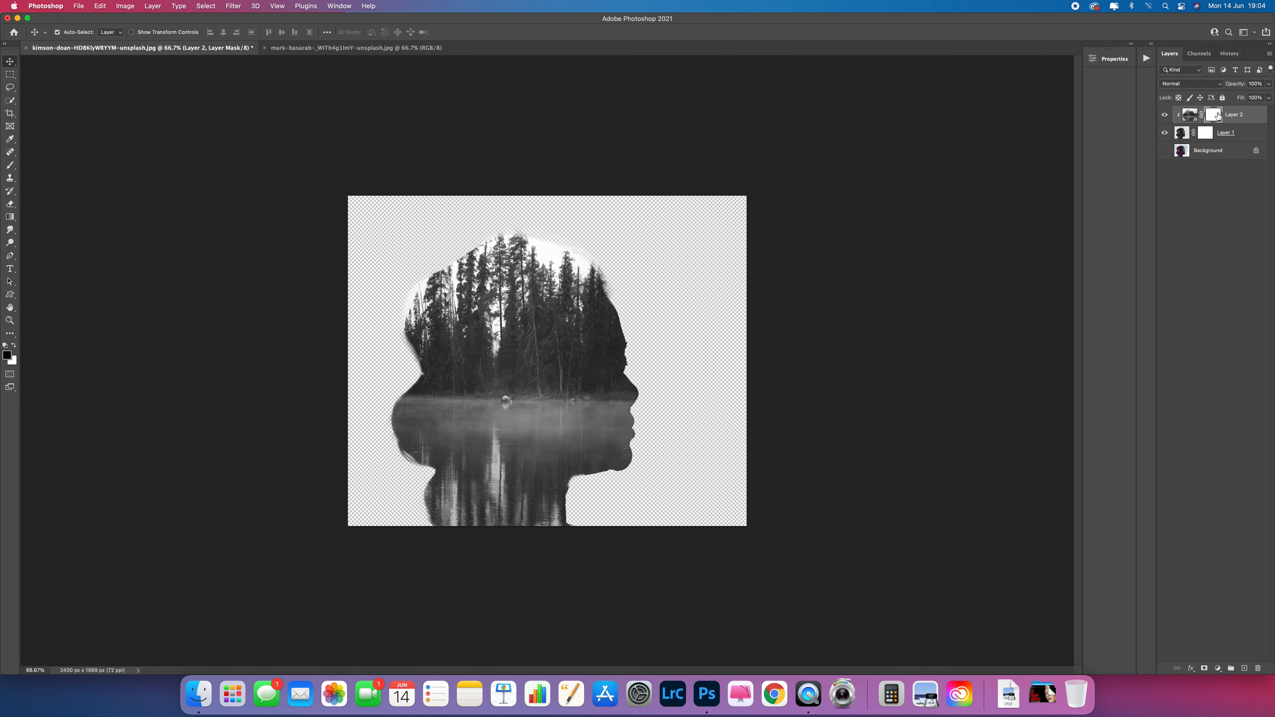
click(9, 166)
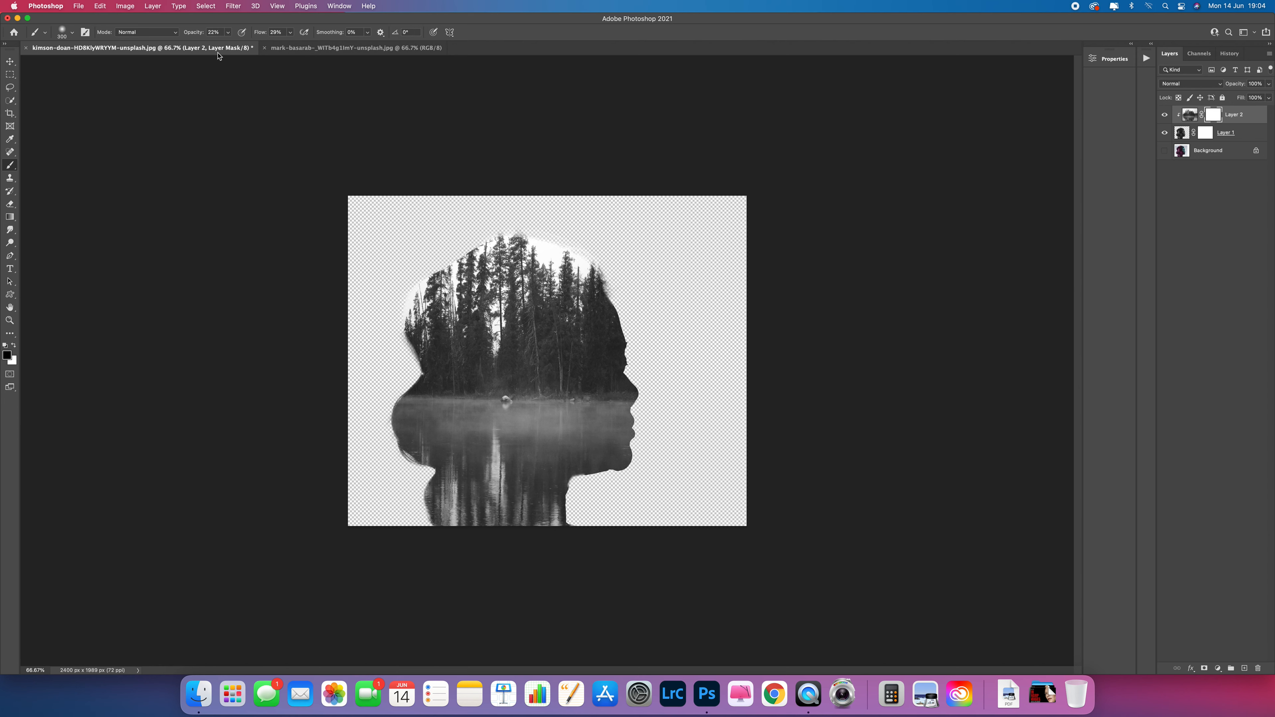
click(73, 34)
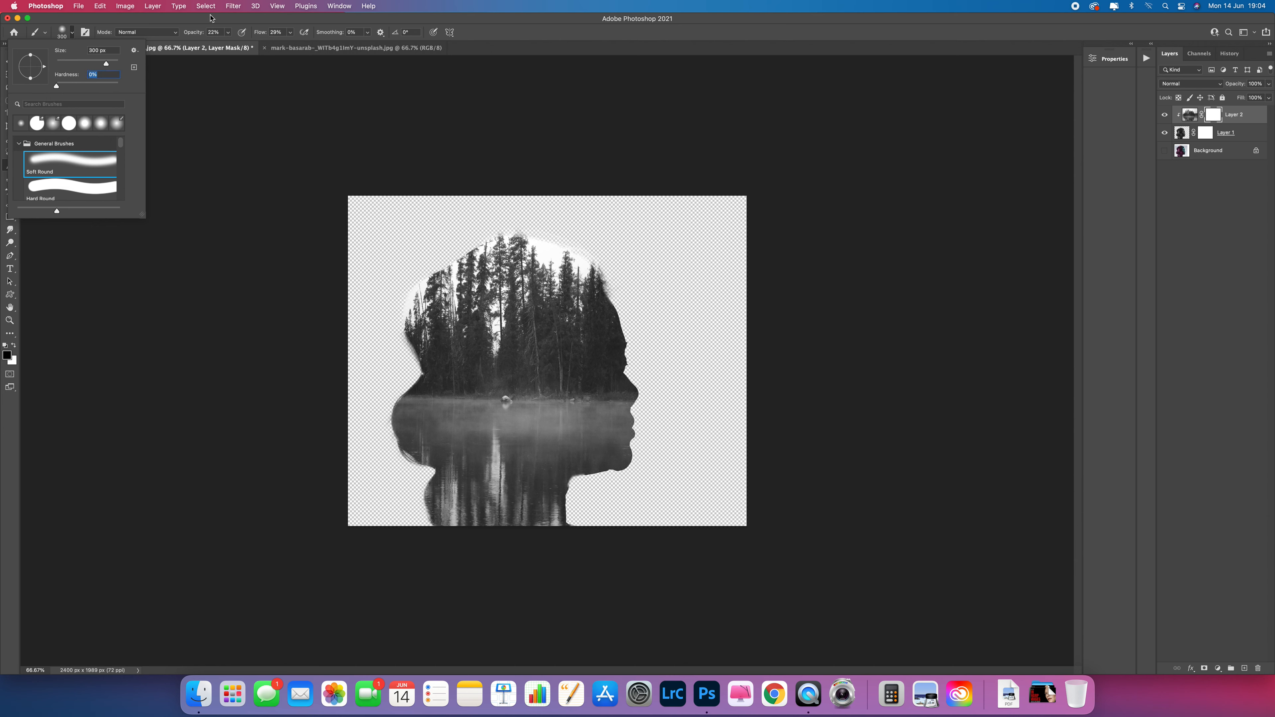
click(235, 21)
click(291, 33)
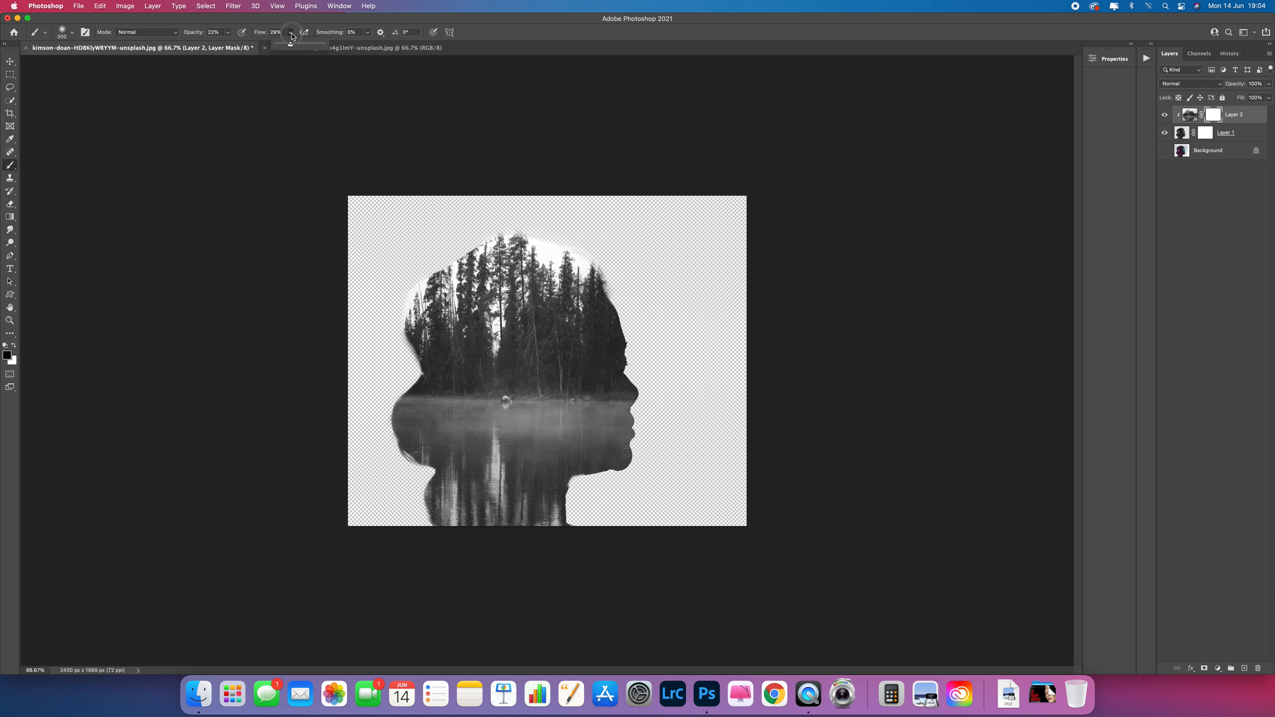
click(227, 32)
Paint black on the forest layer's mask over the front eye, nose and lips, reducing the brush to 125 px
key(bracketright)
key(bracketleft)
mouse_move(625, 362)
mouse_down()
mouse_move(629, 349)
mouse_move(625, 391)
mouse_move(621, 367)
mouse_up()
key(bracketleft)
key(bracketleft)
key(bracketleft)
drag(631, 430, 632, 424)
key(bracketleft)
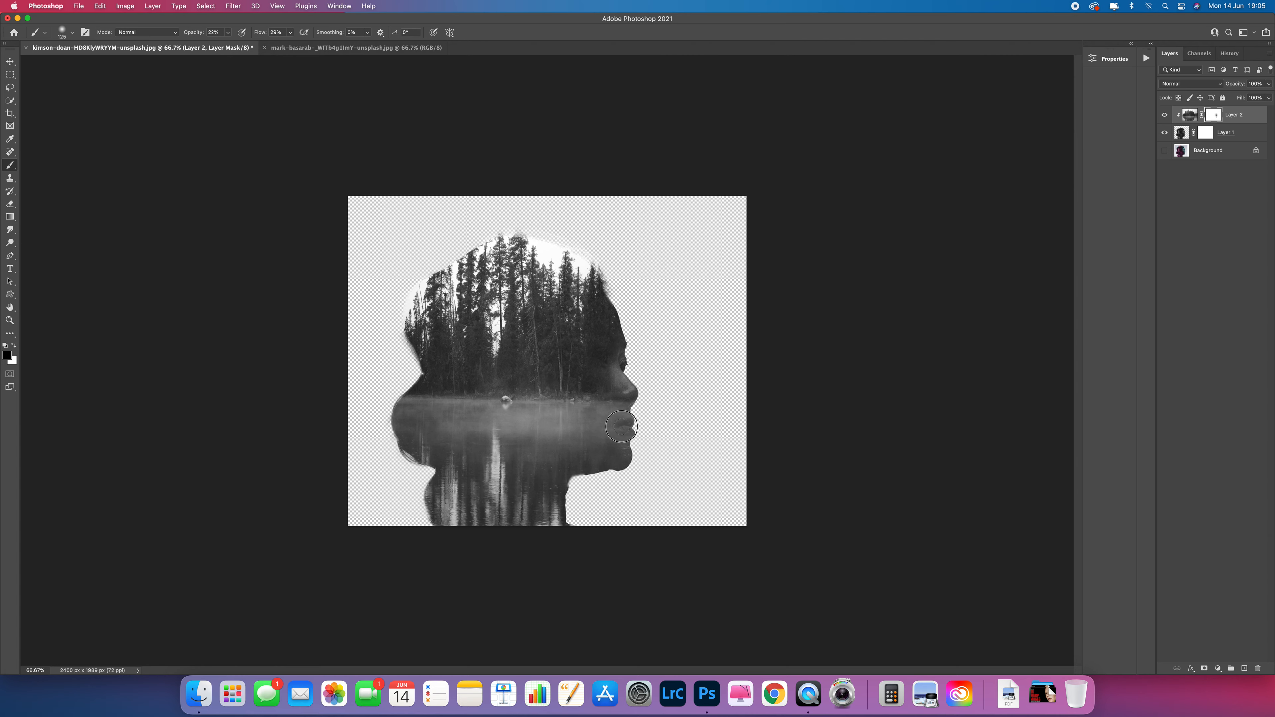
Paint the mask over the lips, chin and near eye with an 80 to 100 px brush to reveal the face
key(super+equal)
key(super+equal)
key(bracketleft)
key(bracketleft)
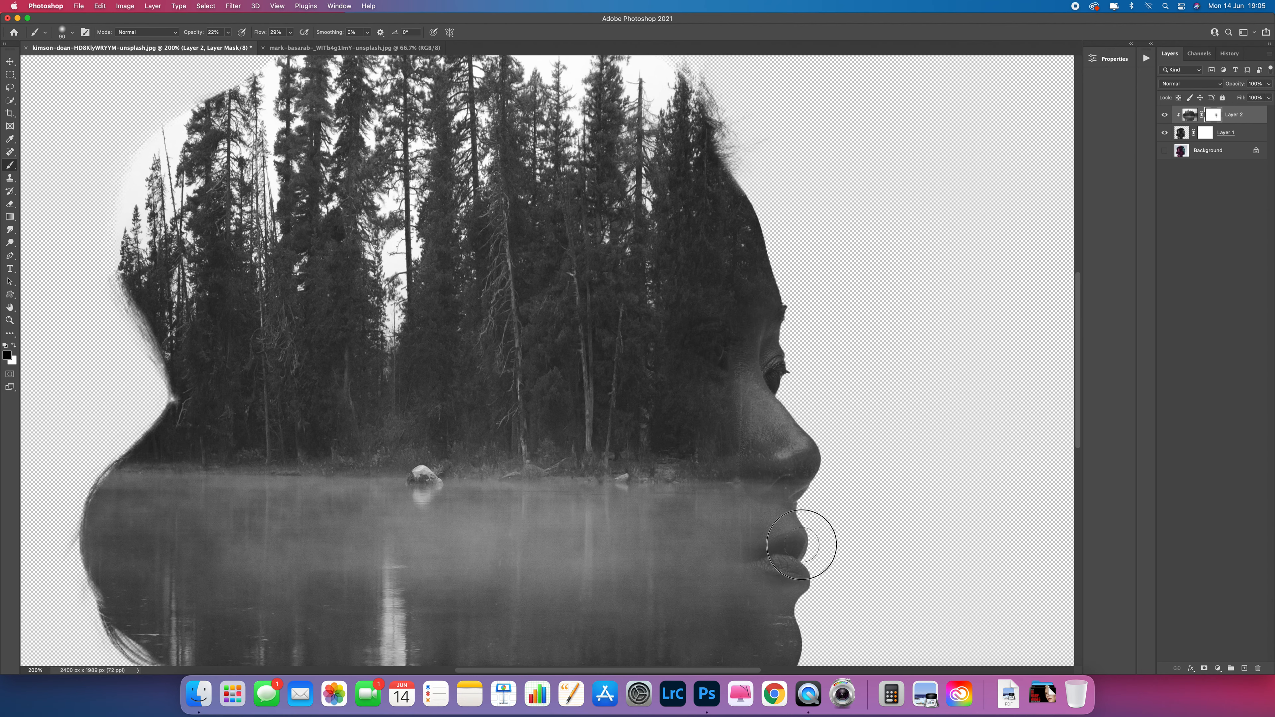
key(bracketright)
scroll(811, 553, down, 5)
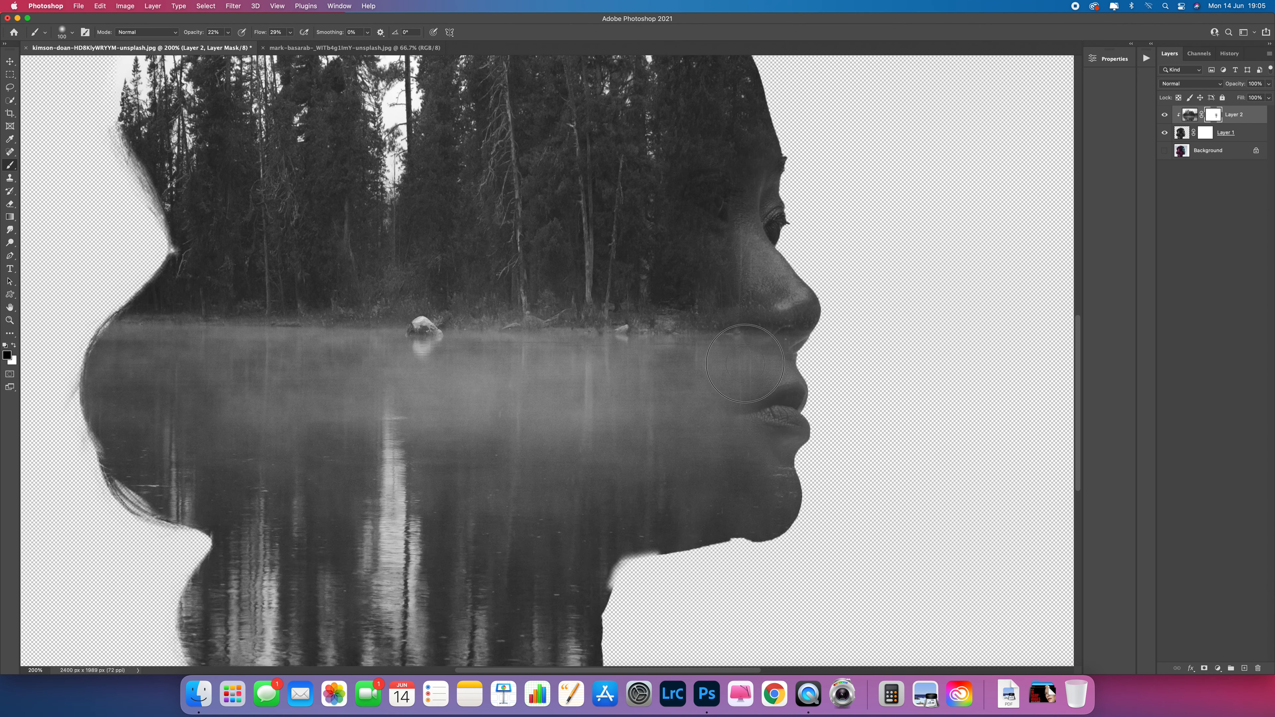
drag(723, 197, 675, 188)
mouse_move(725, 203)
mouse_down()
mouse_move(693, 187)
mouse_move(731, 190)
mouse_move(732, 209)
mouse_move(682, 191)
mouse_move(758, 194)
mouse_move(696, 198)
mouse_move(737, 226)
mouse_move(692, 197)
mouse_move(735, 218)
mouse_move(707, 195)
mouse_move(732, 200)
mouse_up()
Temporarily lower the forest layer's opacity, paint the mask over the near eye and facial profile, and restore the opacity to 100%
click(1269, 86)
drag(1256, 98, 1249, 104)
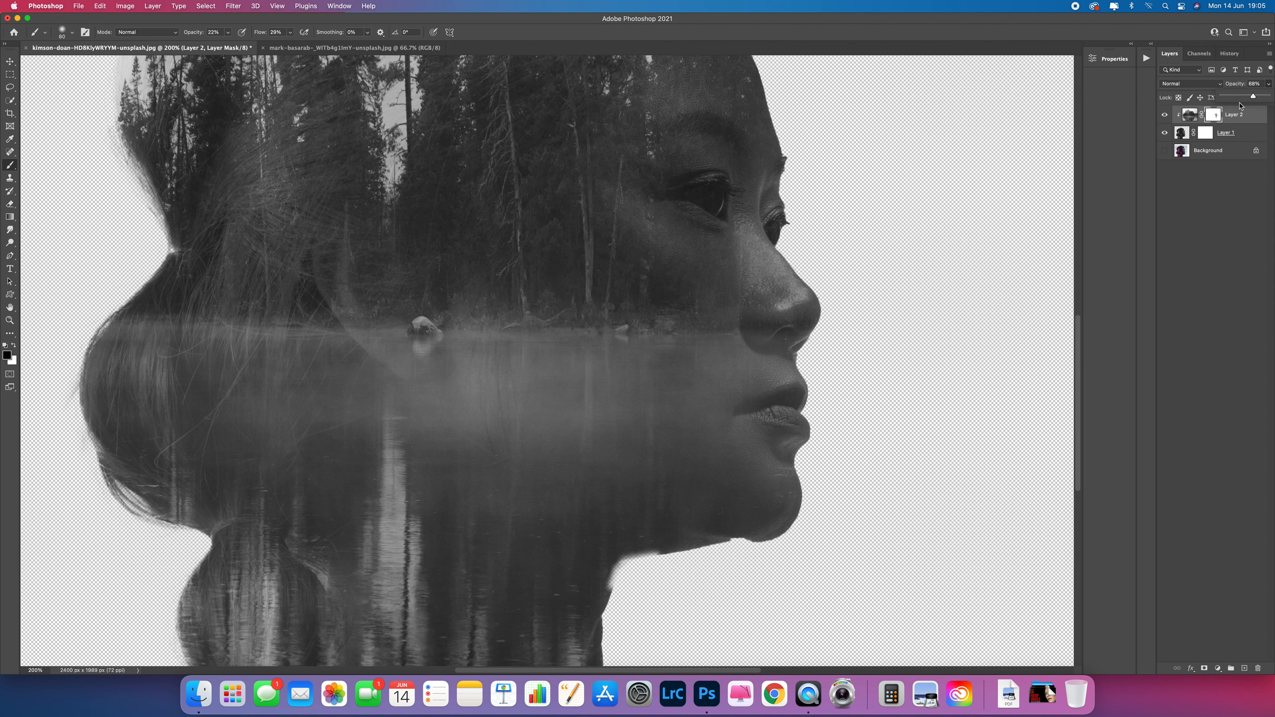
scroll(775, 198, up, 5)
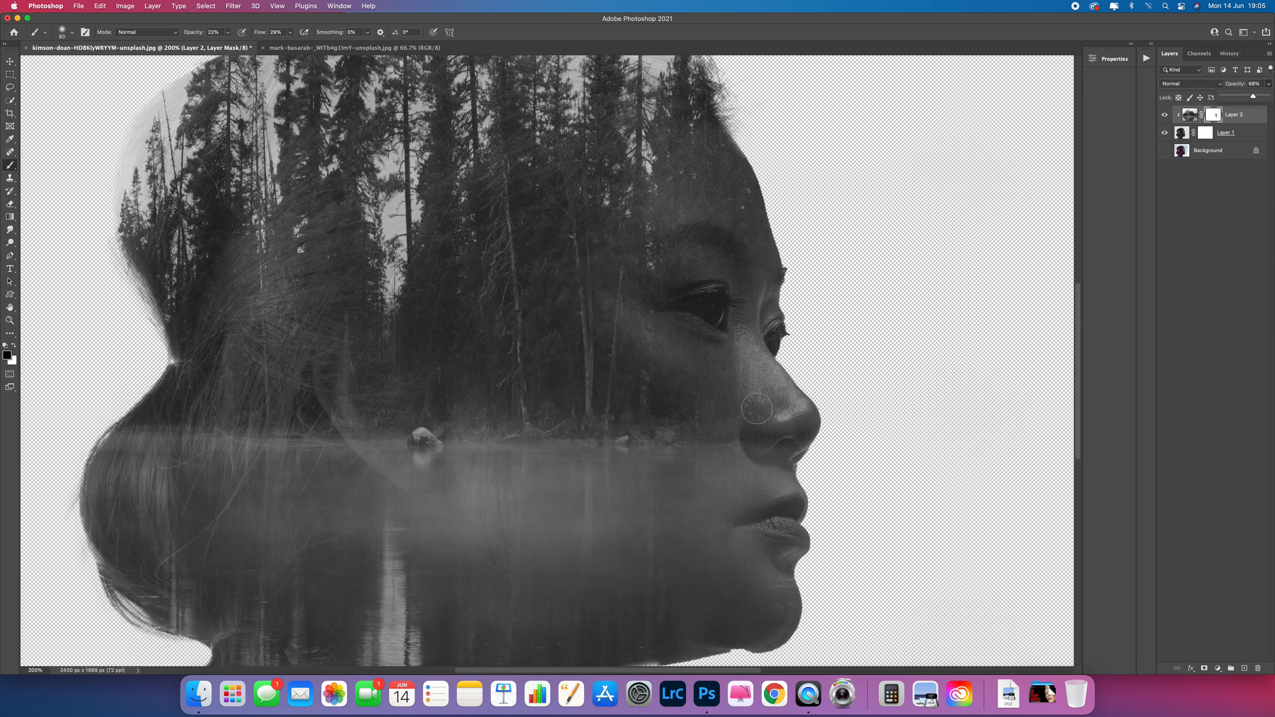
mouse_move(720, 310)
mouse_down()
mouse_move(681, 308)
mouse_move(725, 296)
mouse_move(690, 304)
mouse_move(739, 308)
mouse_up()
mouse_move(746, 255)
mouse_down()
mouse_move(775, 339)
mouse_move(775, 312)
mouse_move(771, 391)
mouse_move(746, 343)
mouse_move(743, 380)
mouse_move(766, 441)
mouse_move(784, 417)
mouse_move(798, 431)
mouse_move(801, 453)
mouse_move(782, 471)
mouse_move(803, 524)
mouse_move(813, 505)
mouse_move(798, 523)
mouse_move(794, 513)
mouse_move(831, 527)
mouse_up()
click(1269, 85)
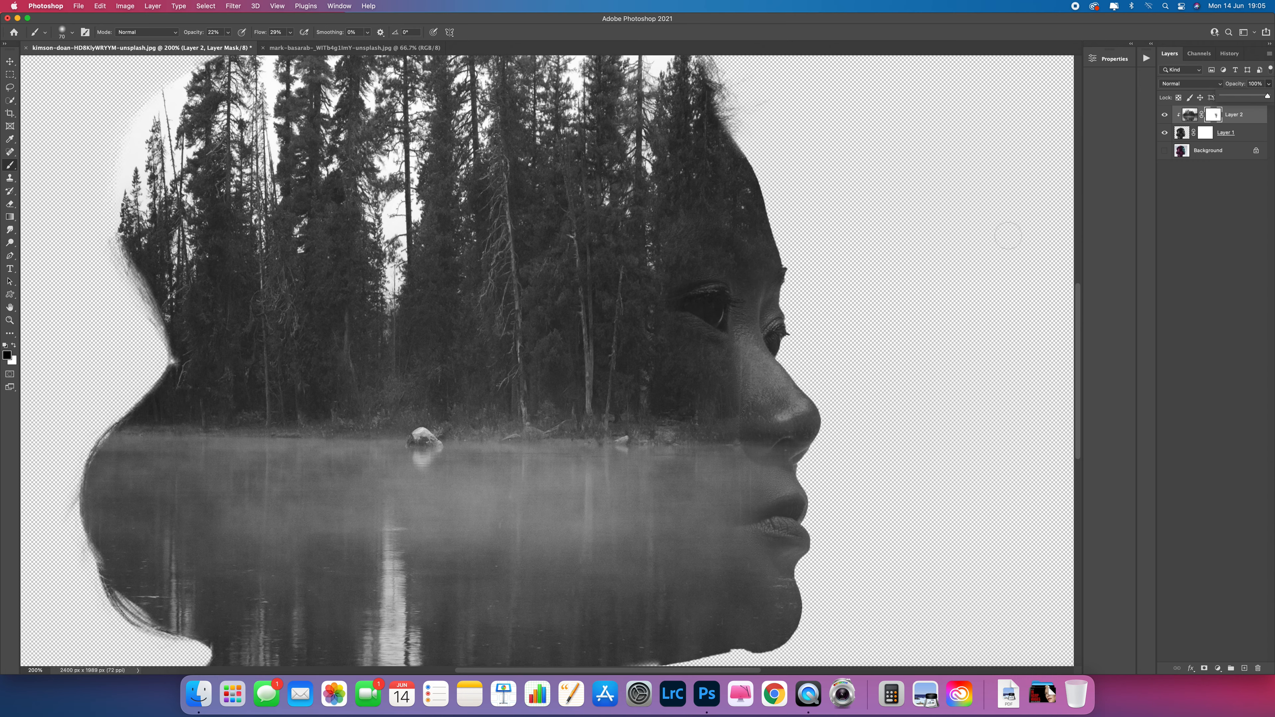
Raise the brush to 55% opacity and 60% flow and paint the mask over the eyes, nose and lips
key(super+minus)
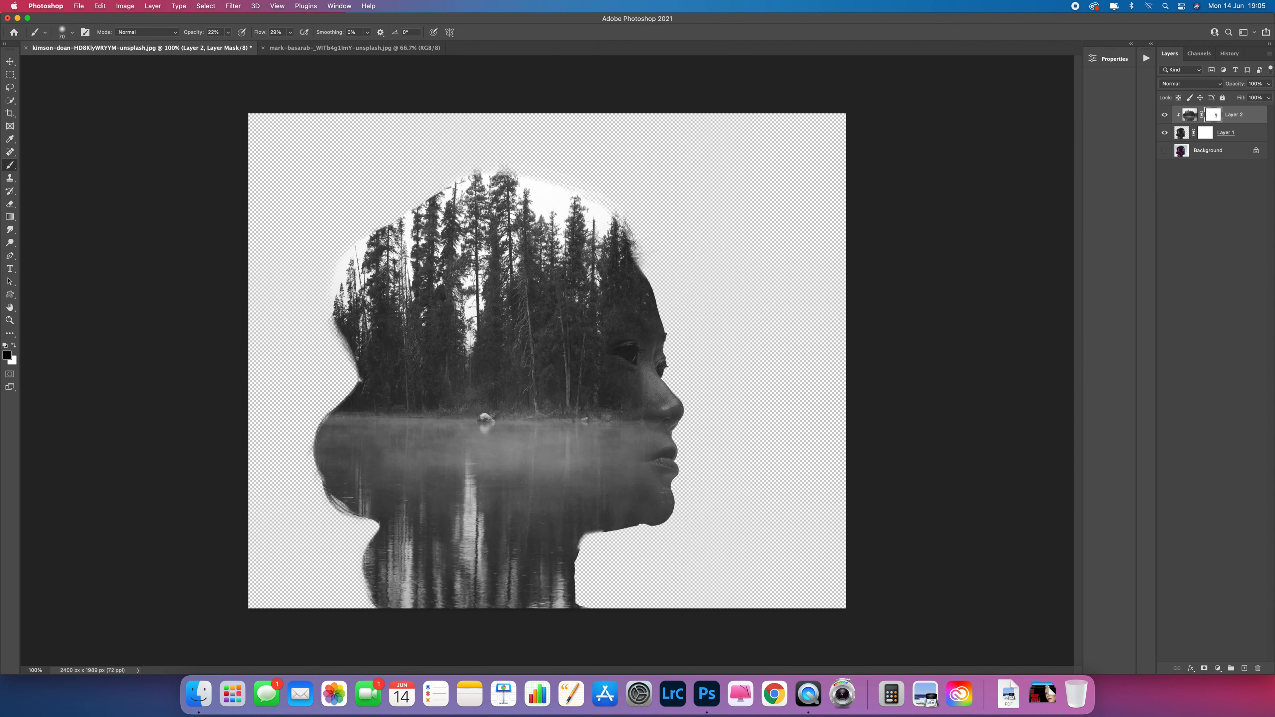
key(super+plus)
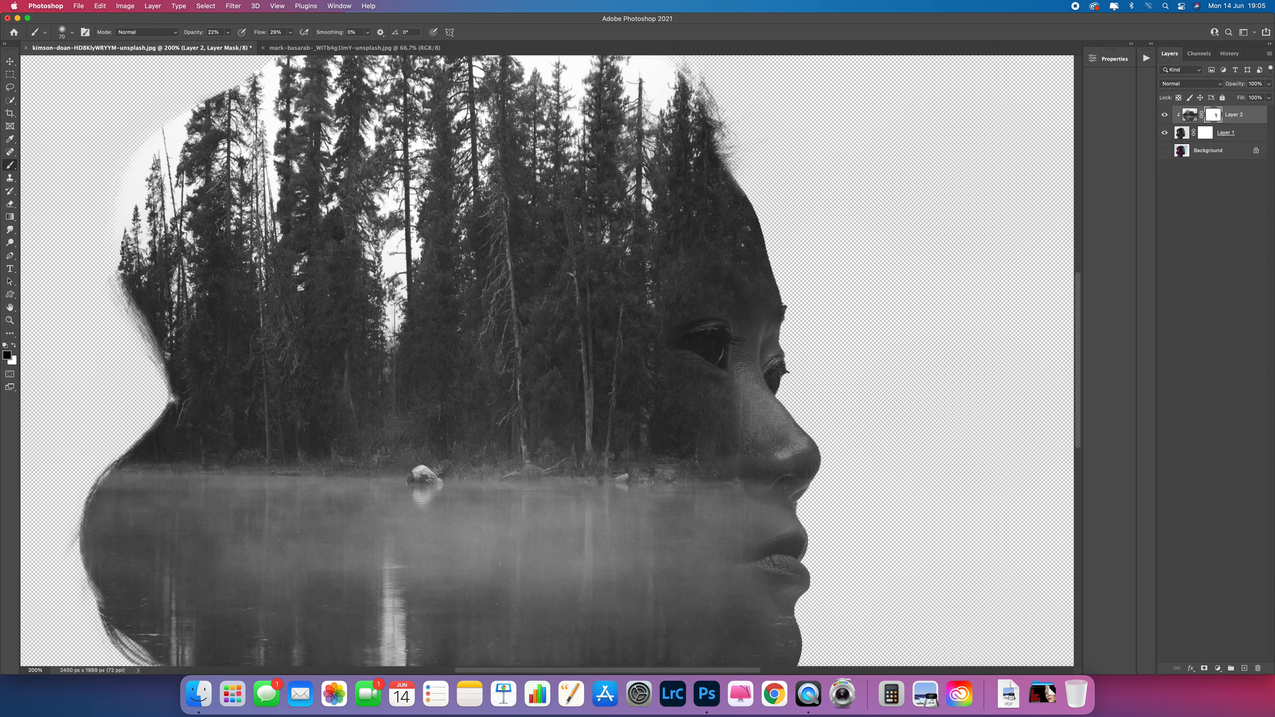
click(290, 32)
click(229, 32)
drag(227, 44, 238, 47)
mouse_move(735, 375)
mouse_down()
mouse_move(807, 475)
mouse_move(786, 447)
mouse_move(779, 393)
mouse_move(835, 491)
mouse_move(773, 380)
mouse_move(789, 377)
mouse_move(795, 337)
mouse_move(775, 328)
mouse_move(773, 342)
mouse_move(727, 345)
mouse_move(780, 334)
mouse_move(776, 352)
mouse_move(715, 358)
mouse_move(733, 353)
mouse_move(686, 336)
mouse_move(750, 330)
mouse_move(675, 340)
mouse_move(714, 334)
mouse_move(683, 335)
mouse_move(729, 365)
mouse_move(680, 344)
mouse_move(722, 361)
mouse_move(780, 504)
mouse_move(748, 445)
mouse_move(772, 524)
mouse_move(758, 474)
mouse_move(800, 549)
mouse_move(783, 480)
mouse_move(793, 546)
mouse_move(789, 508)
mouse_move(784, 562)
mouse_move(746, 560)
mouse_move(794, 552)
mouse_up()
key(bracketleft)
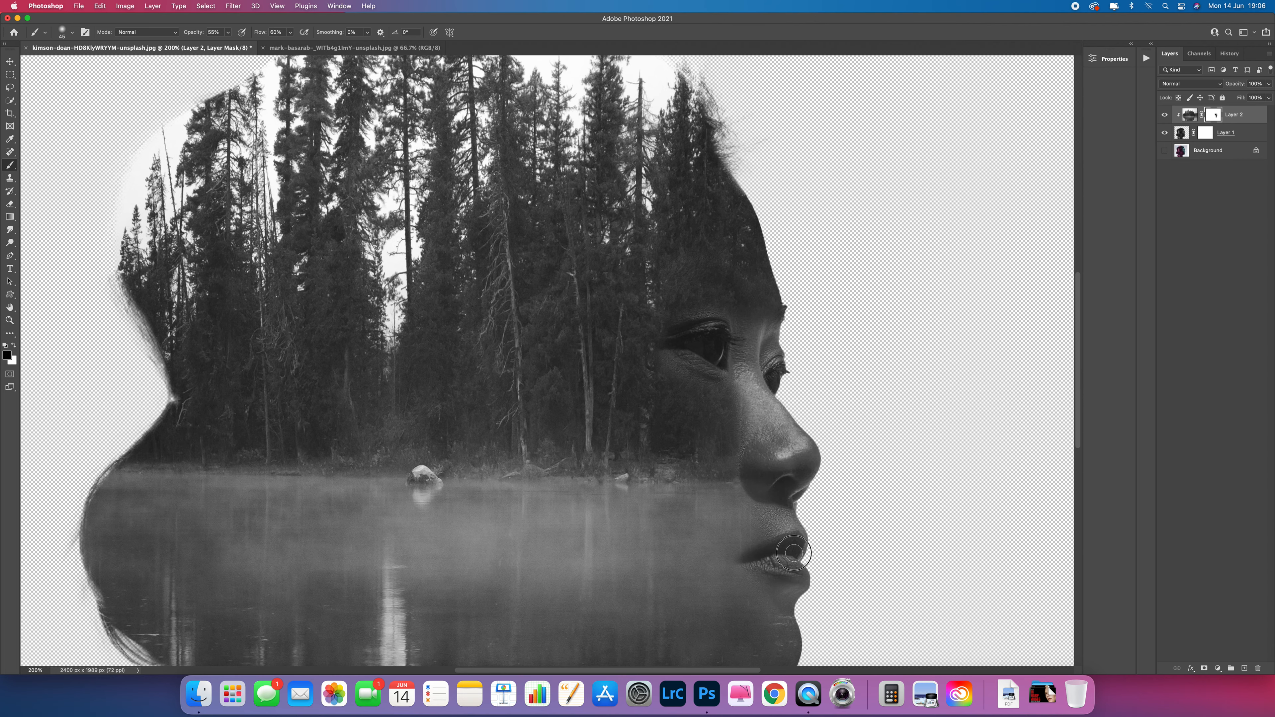
Set the brush to 28% opacity and 36% flow and check its size and hardness settings
scroll(833, 540, down, 8)
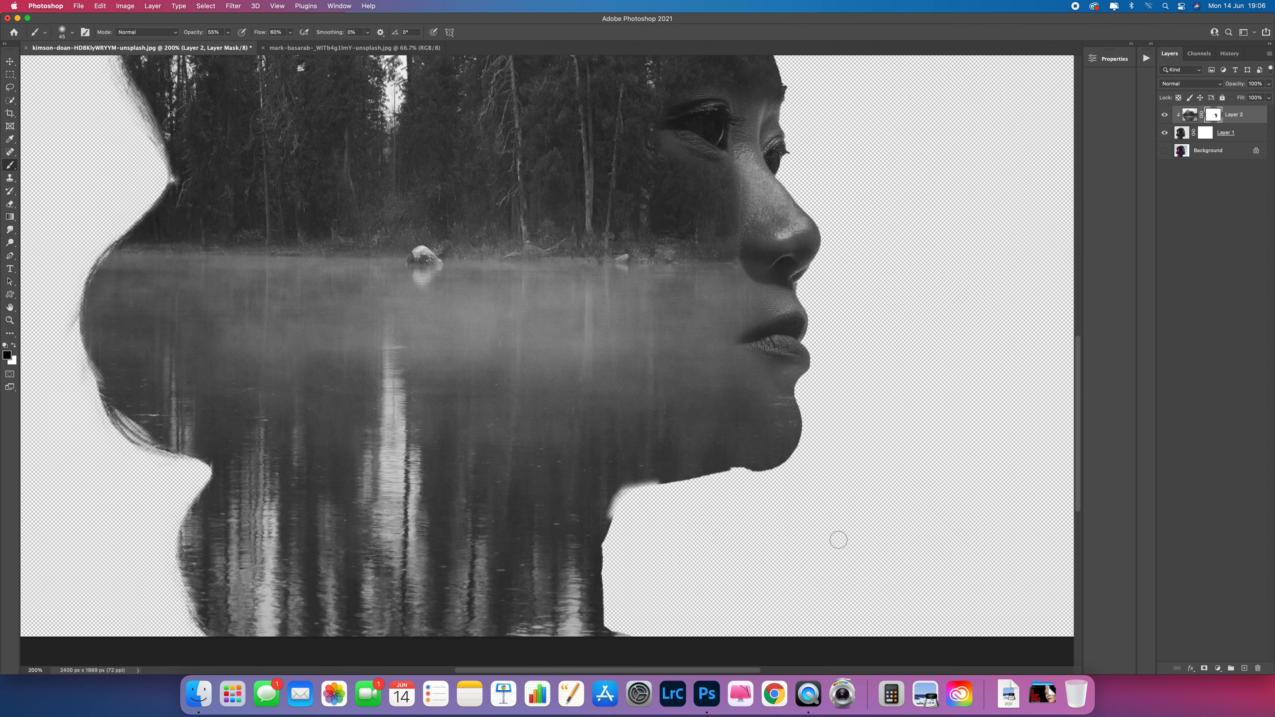
scroll(838, 540, up, 3)
click(290, 32)
drag(290, 44, 282, 43)
click(228, 32)
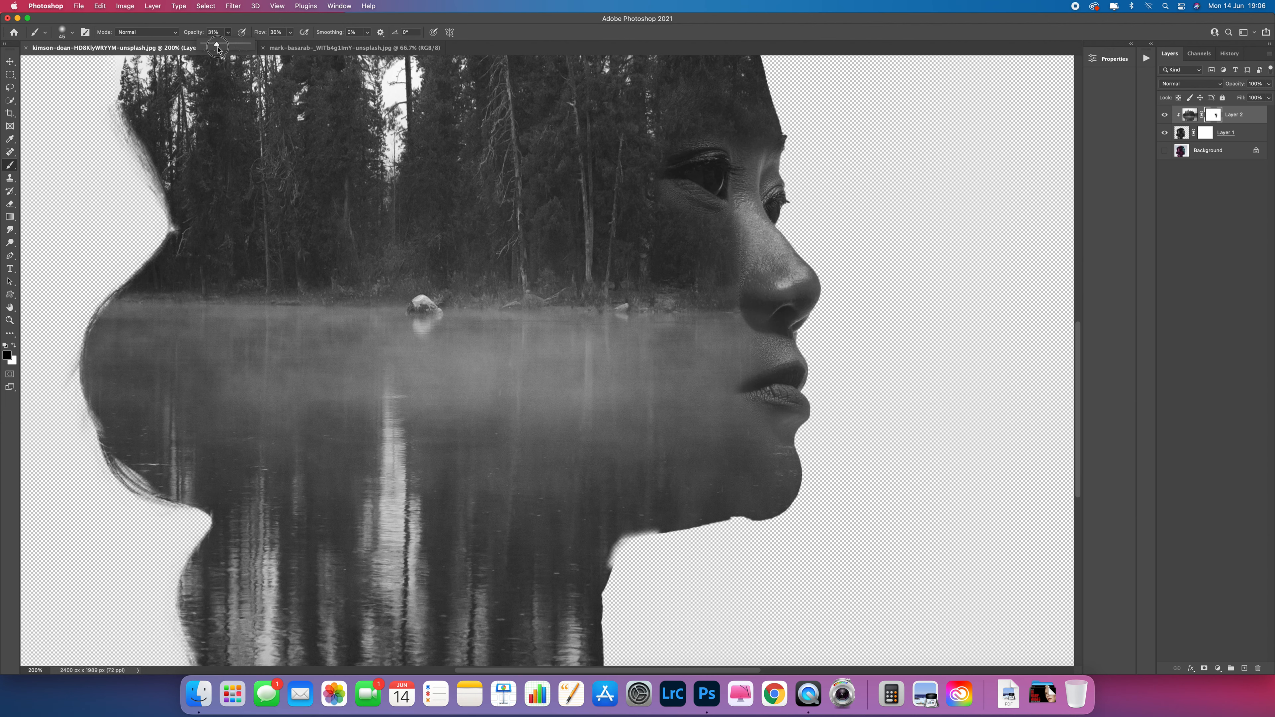
click(73, 33)
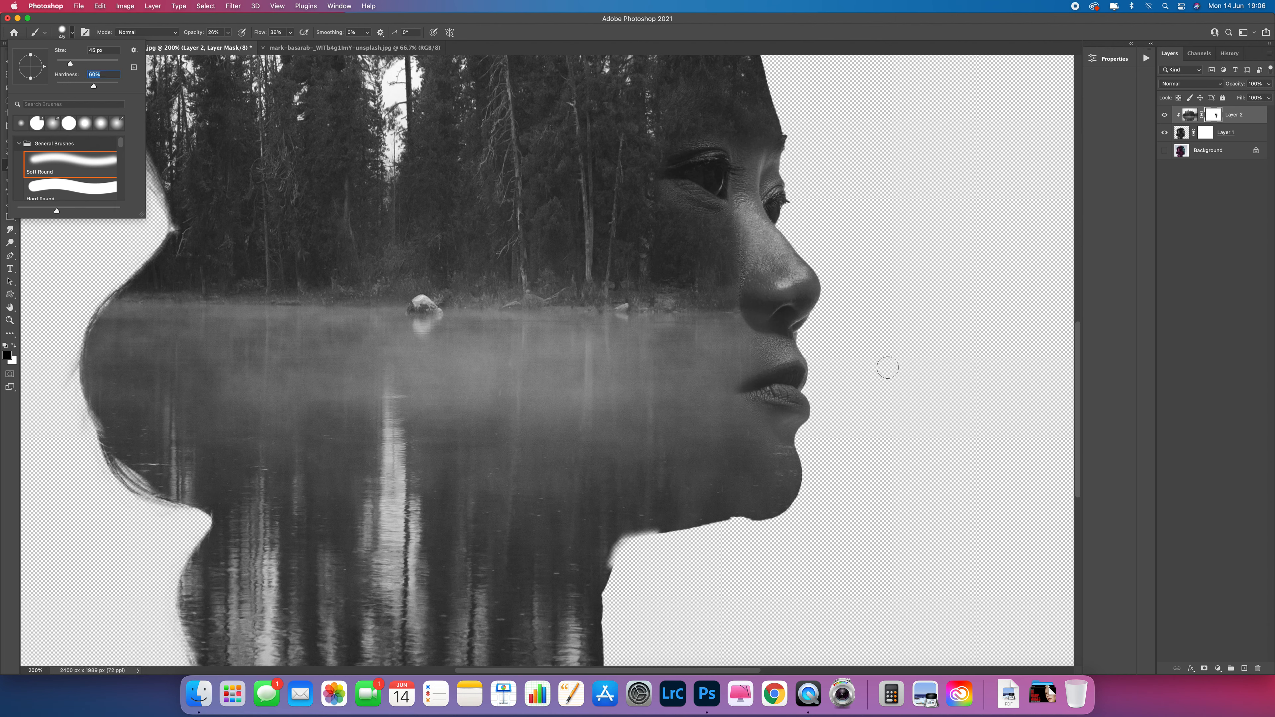
key(Return)
Enlarge the brush to 400 px and paint the mask over the cheek, mouth and chin to soften the blend
key(bracketright)
key(bracketright)
key(bracketright)
key(bracketright)
key(bracketright)
key(bracketright)
key(bracketright)
key(bracketright)
key(bracketright)
key(bracketright)
key(bracketright)
key(bracketright)
key(bracketright)
key(bracketright)
key(bracketright)
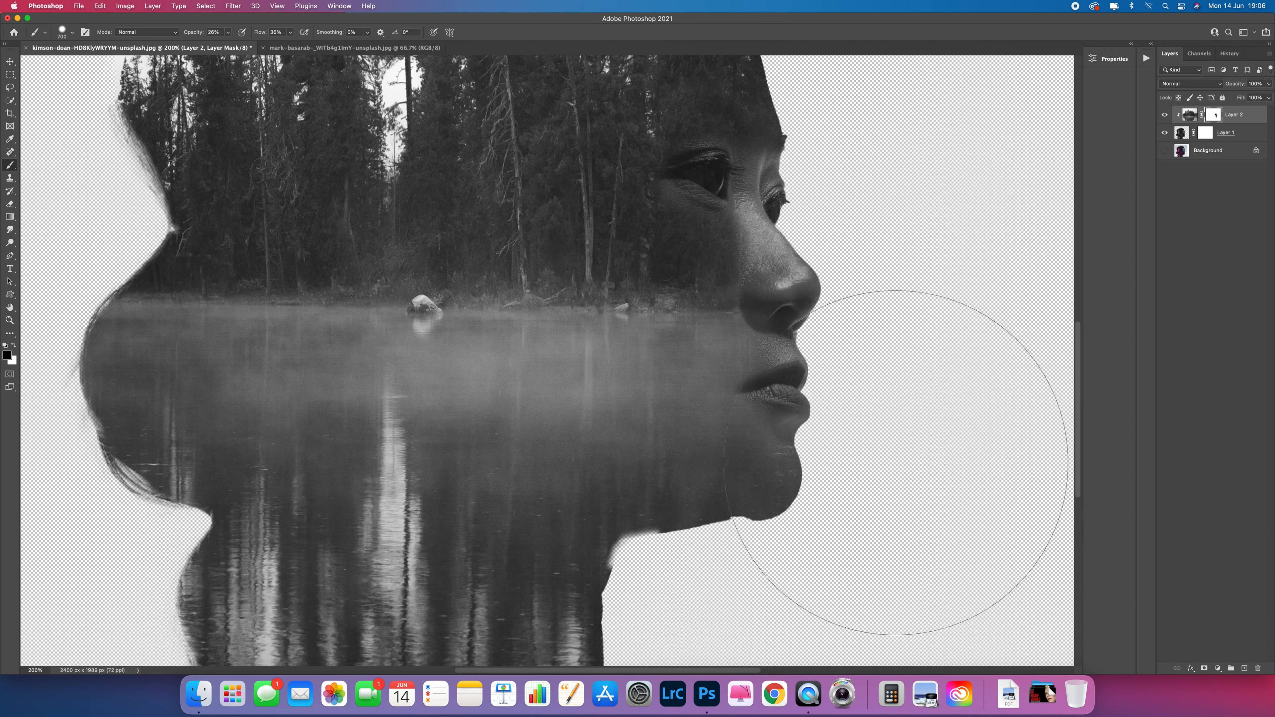
key(bracketleft)
key(bracketleft)
key(bracketleft)
key(bracketleft)
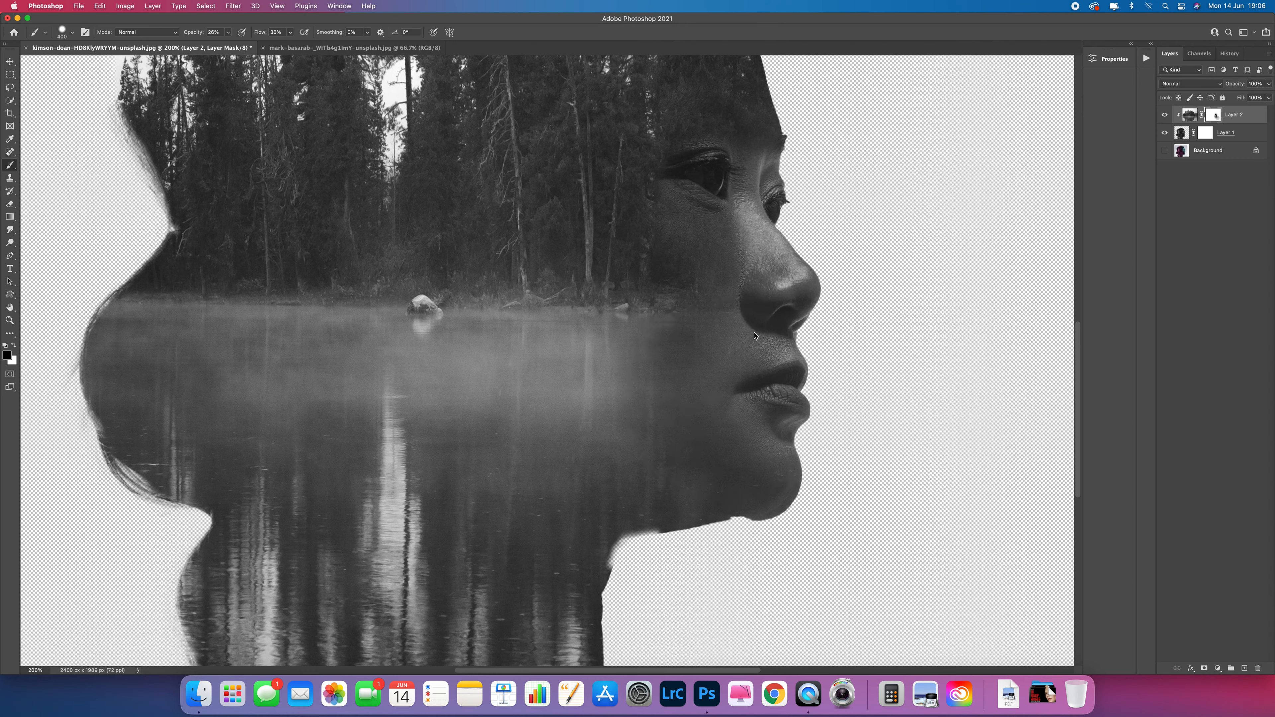
Paint white on the mask across the eyebrow and forehead with a 250 px brush to bring the forest back
scroll(768, 334, up, 5)
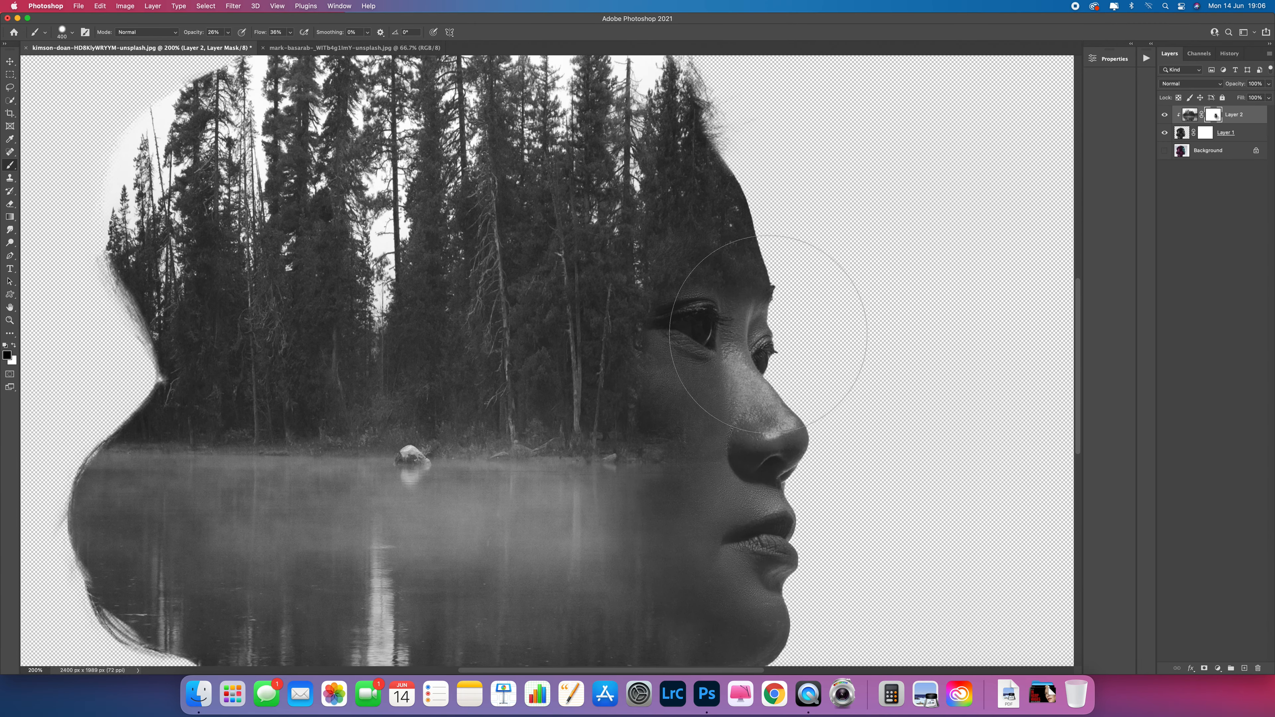
scroll(767, 334, up, 2)
key(bracketleft)
key(bracketleft)
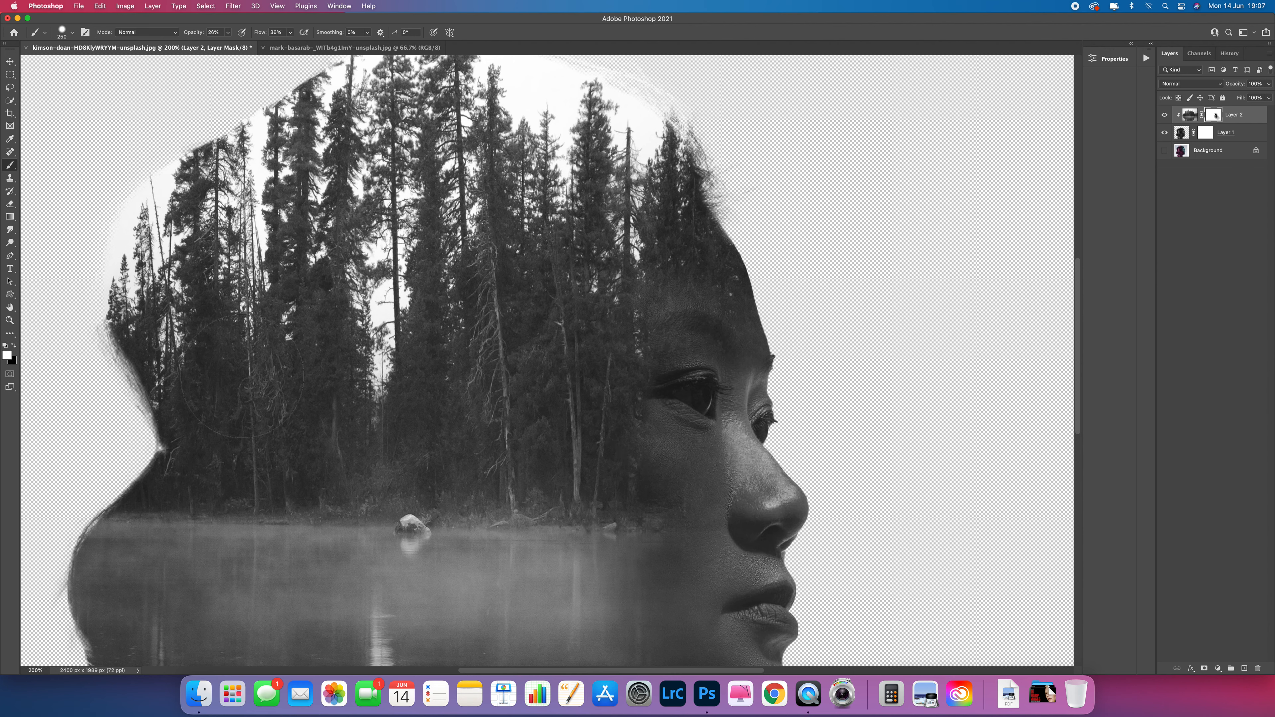
mouse_move(673, 309)
mouse_down()
mouse_move(611, 340)
mouse_move(666, 317)
mouse_move(594, 392)
mouse_move(707, 297)
mouse_move(720, 262)
mouse_up()
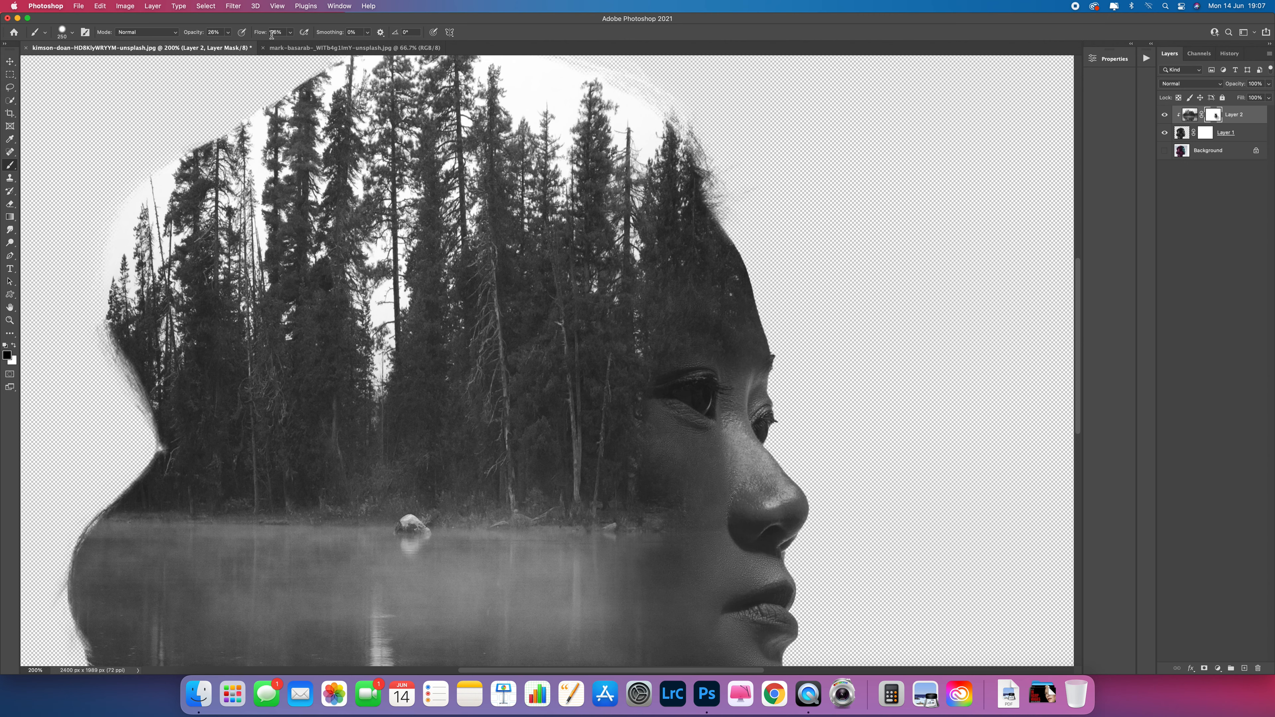
Lower the brush to 18% opacity and 19% flow and paint black on the mask over the cheek
click(290, 34)
click(228, 34)
drag(228, 44, 223, 44)
key(])
key([)
key([)
mouse_move(677, 486)
mouse_down()
mouse_move(583, 479)
mouse_move(684, 512)
mouse_move(648, 530)
mouse_up()
Reveal the eyebrow and lower face by painting the mask with a 175 px brush
scroll(648, 531, down, 3)
key([)
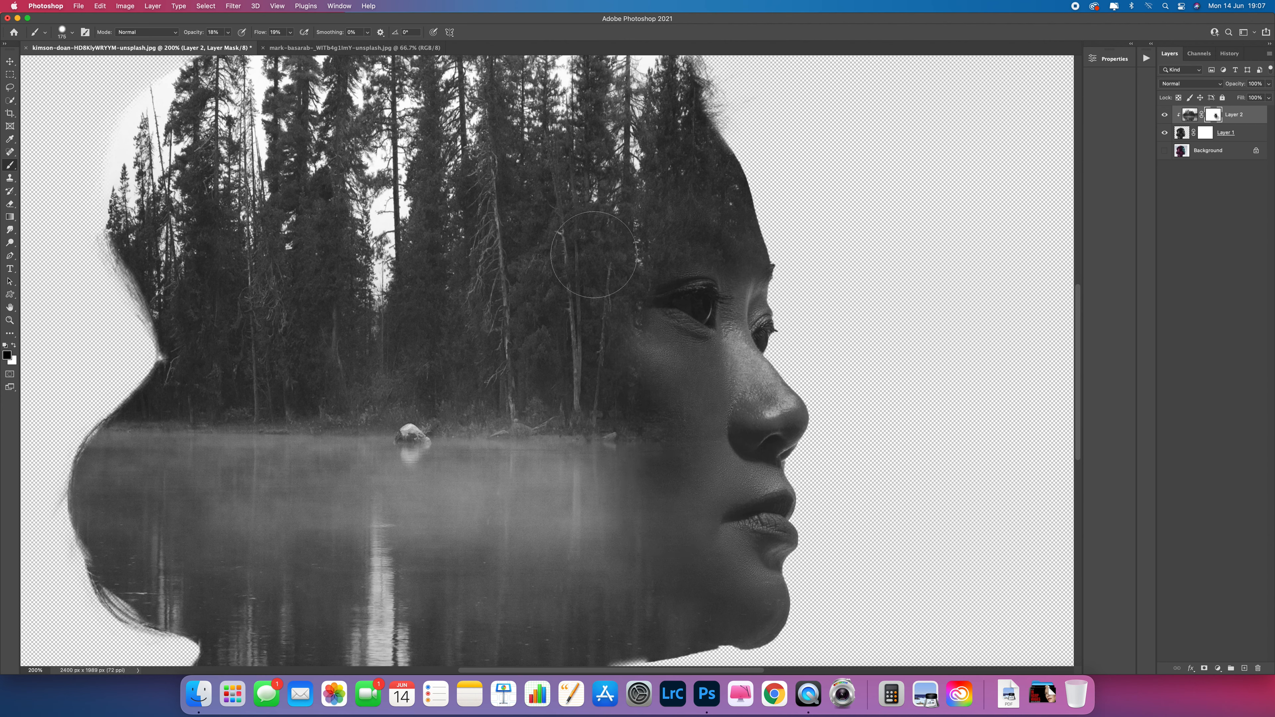
mouse_move(705, 271)
mouse_down()
mouse_move(721, 240)
mouse_move(712, 221)
mouse_move(697, 250)
mouse_up()
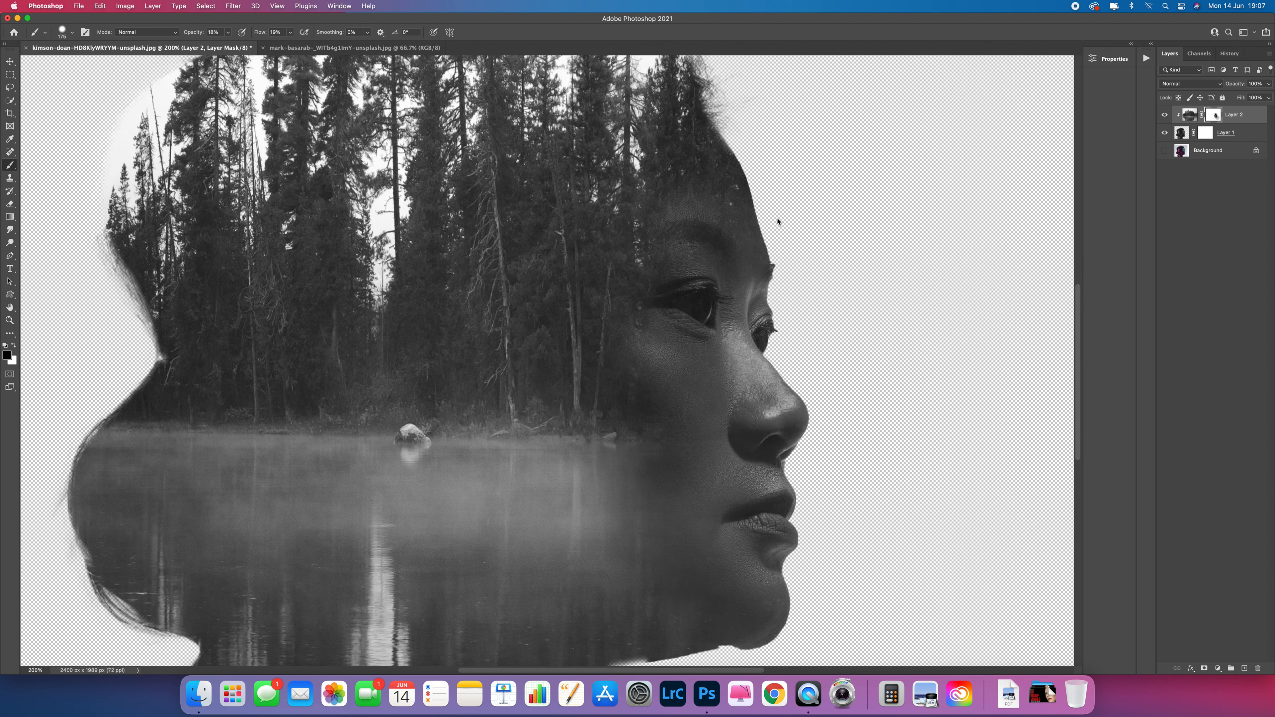
scroll(703, 477, down, 3)
mouse_move(708, 518)
mouse_down()
mouse_move(718, 599)
mouse_move(687, 557)
mouse_up()
Paint the mask over the temple, eye and upper cheek with a 300 px brush
key(])
key(])
key(])
drag(581, 275, 616, 267)
scroll(617, 270, up, 6)
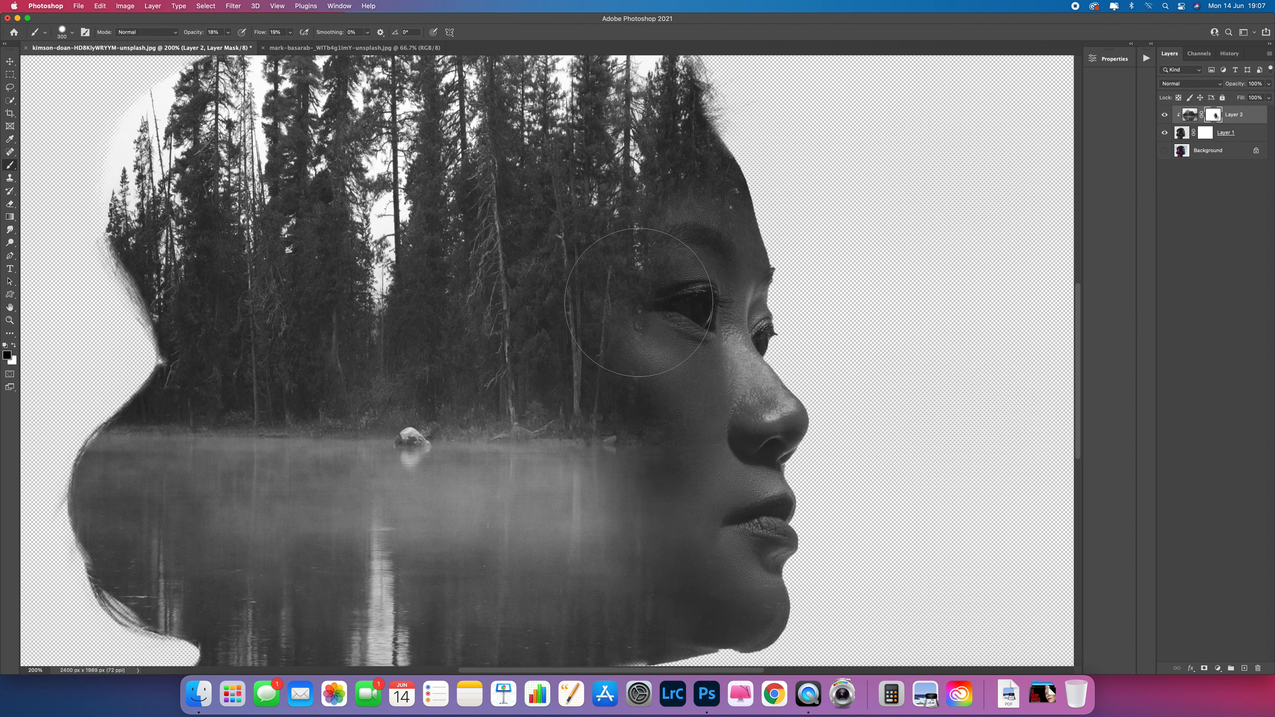
key(bracketleft)
key(bracketleft)
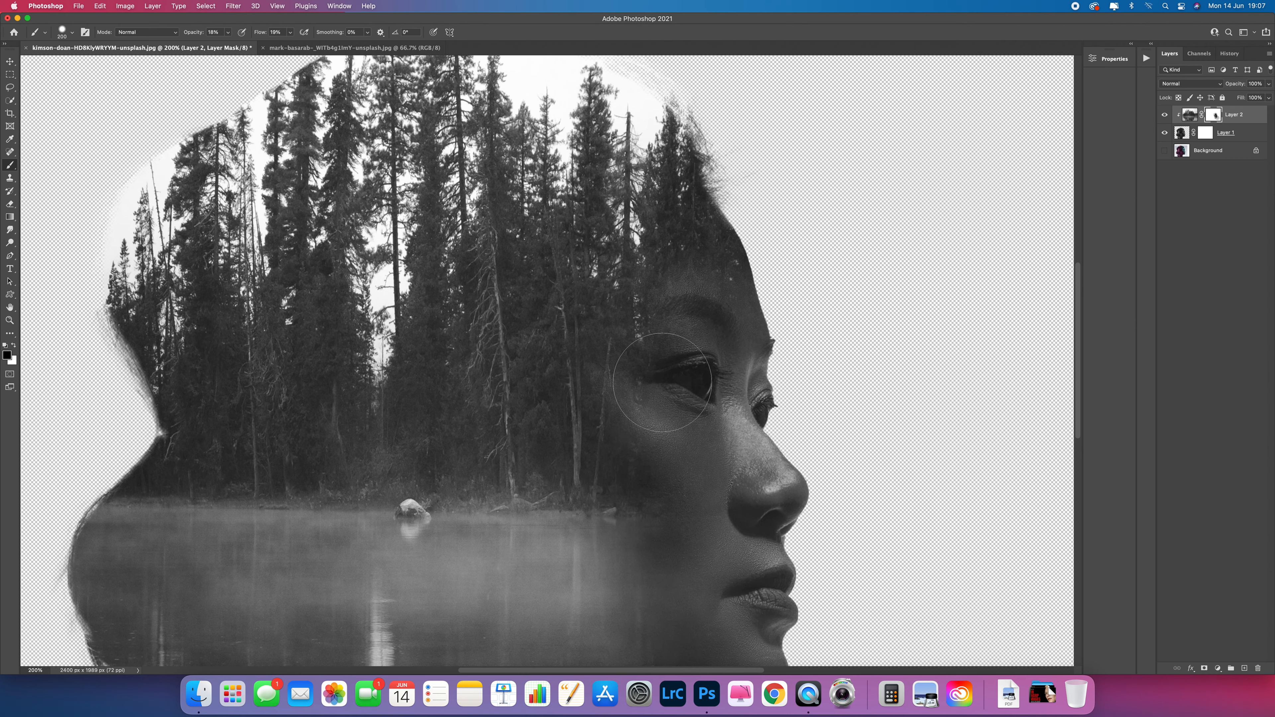
key(bracketright)
key(bracketright)
mouse_move(693, 389)
mouse_down()
mouse_move(535, 360)
mouse_move(576, 414)
mouse_move(588, 313)
mouse_move(619, 311)
mouse_move(656, 341)
mouse_move(637, 310)
mouse_move(694, 388)
mouse_up()
scroll(633, 501, down, 2)
scroll(634, 501, down, 2)
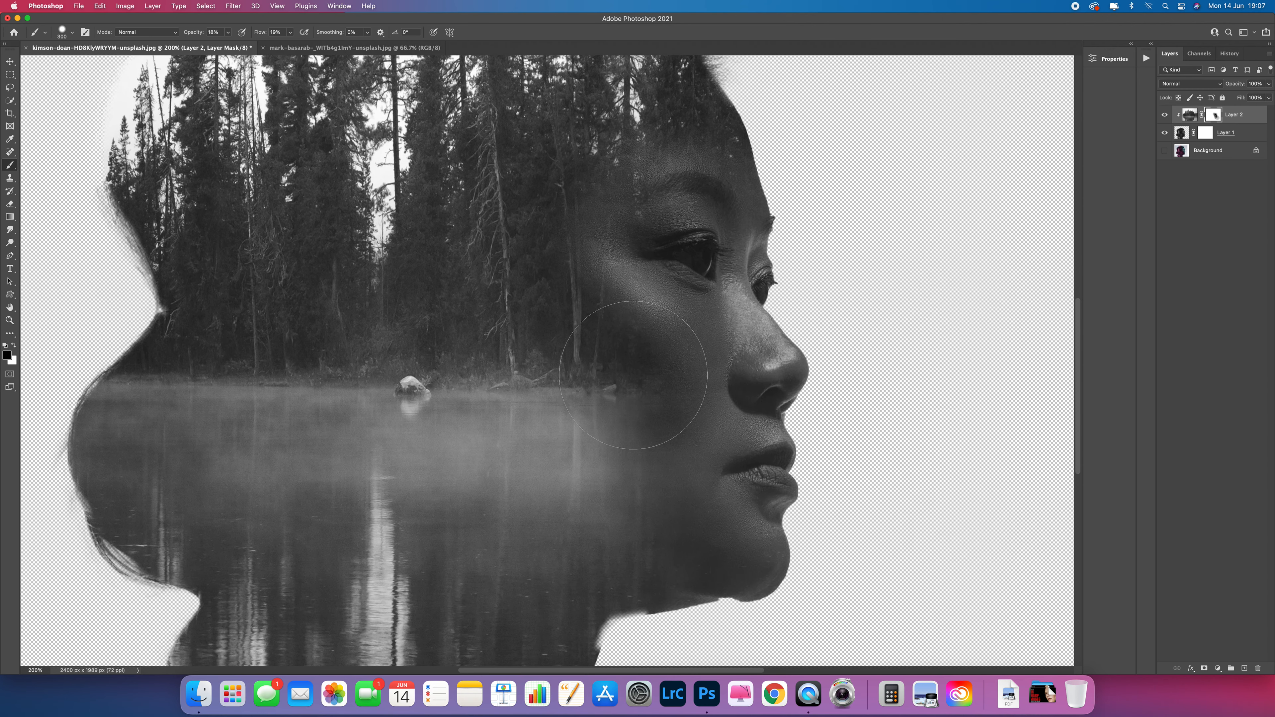
Blend the forest's edge into the cheek and forehead by painting the mask with a 250 px brush
key(bracketleft)
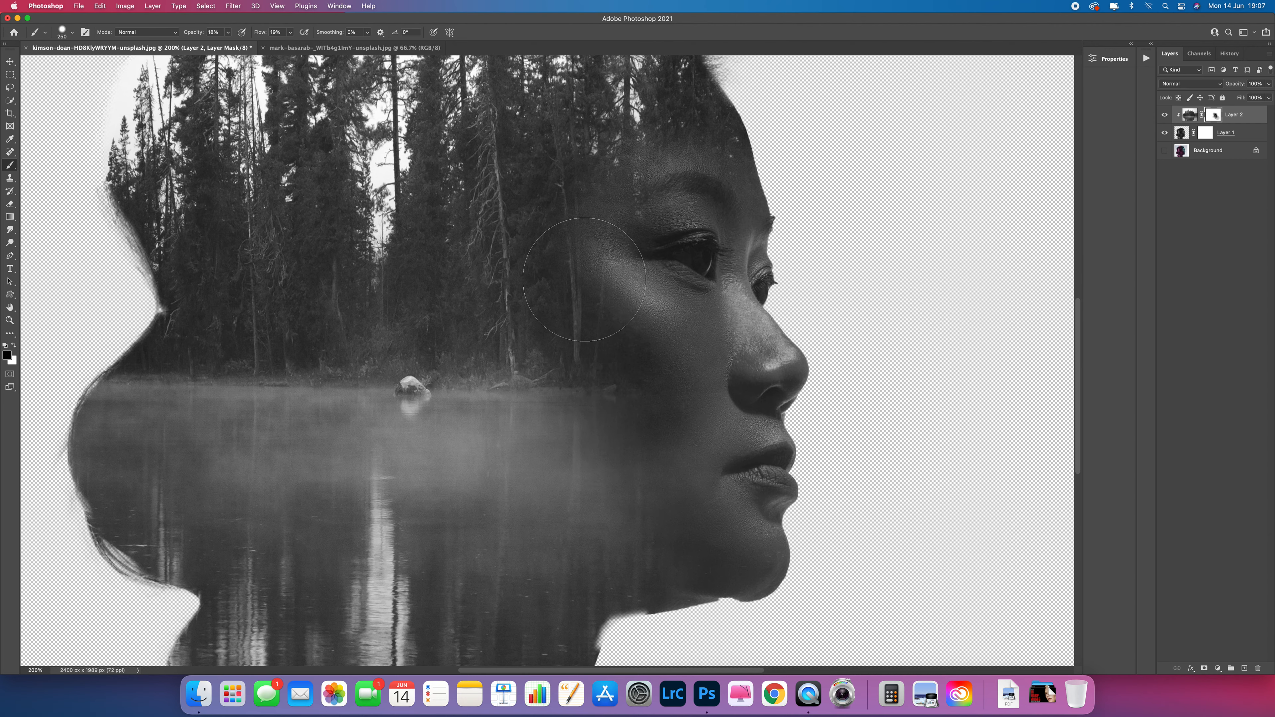
scroll(617, 454, up, 1)
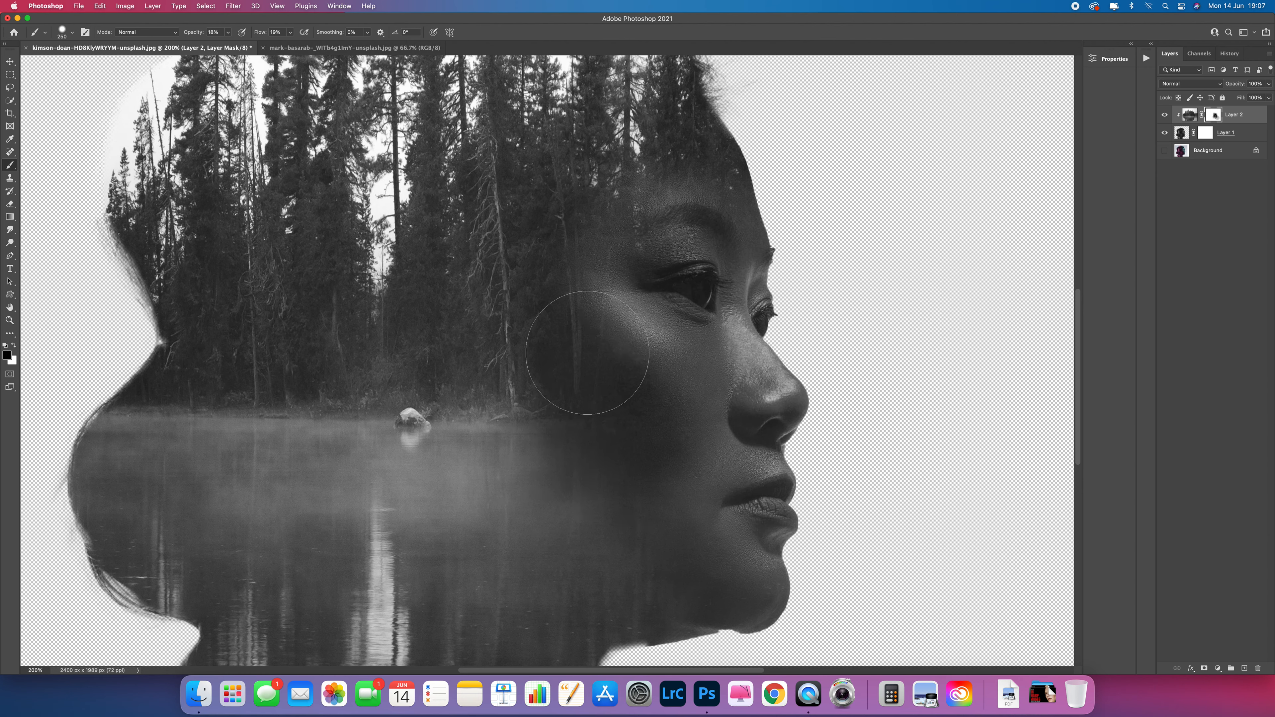
mouse_move(619, 206)
mouse_down()
mouse_move(634, 258)
mouse_move(635, 213)
mouse_move(675, 196)
mouse_move(639, 196)
mouse_up()
Raise the brush to 42% opacity and 47% flow, paint the mask over the forehead, and view the whole image
mouse_move(227, 32)
mouse_down()
mouse_move(229, 50)
mouse_move(303, 49)
mouse_up()
click(289, 33)
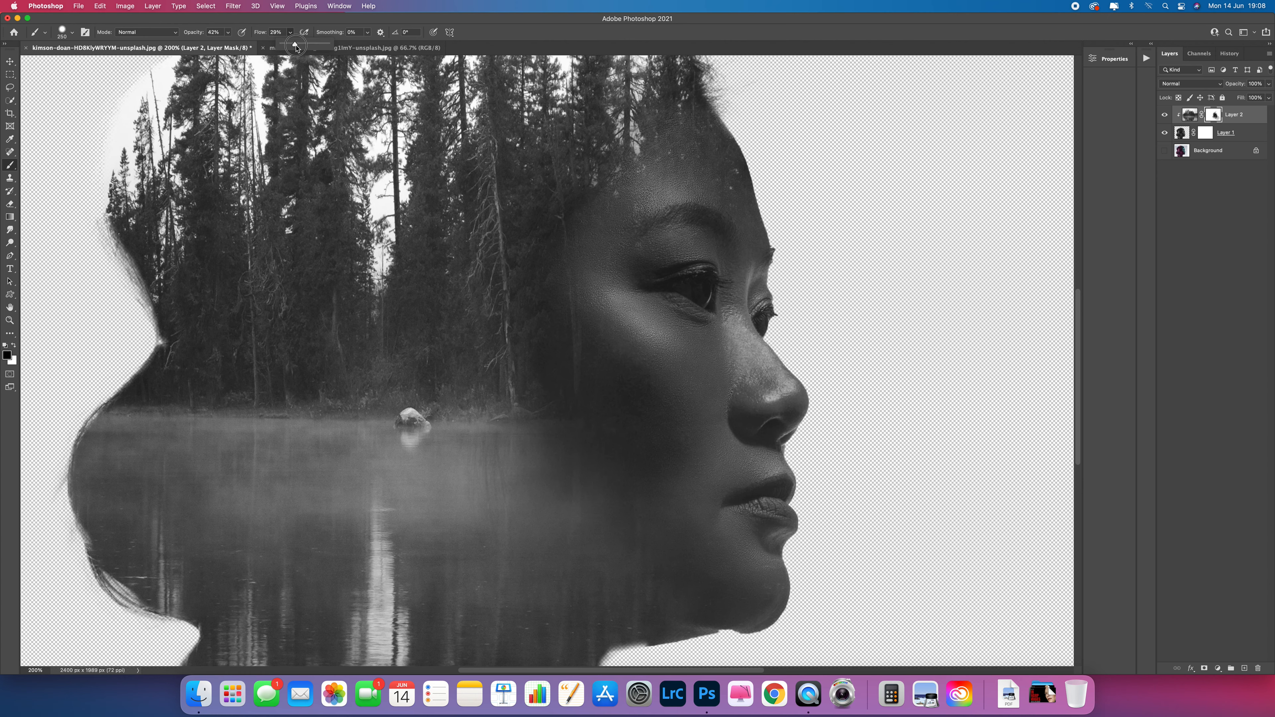
mouse_move(700, 188)
mouse_down()
mouse_move(655, 143)
mouse_move(682, 165)
mouse_up()
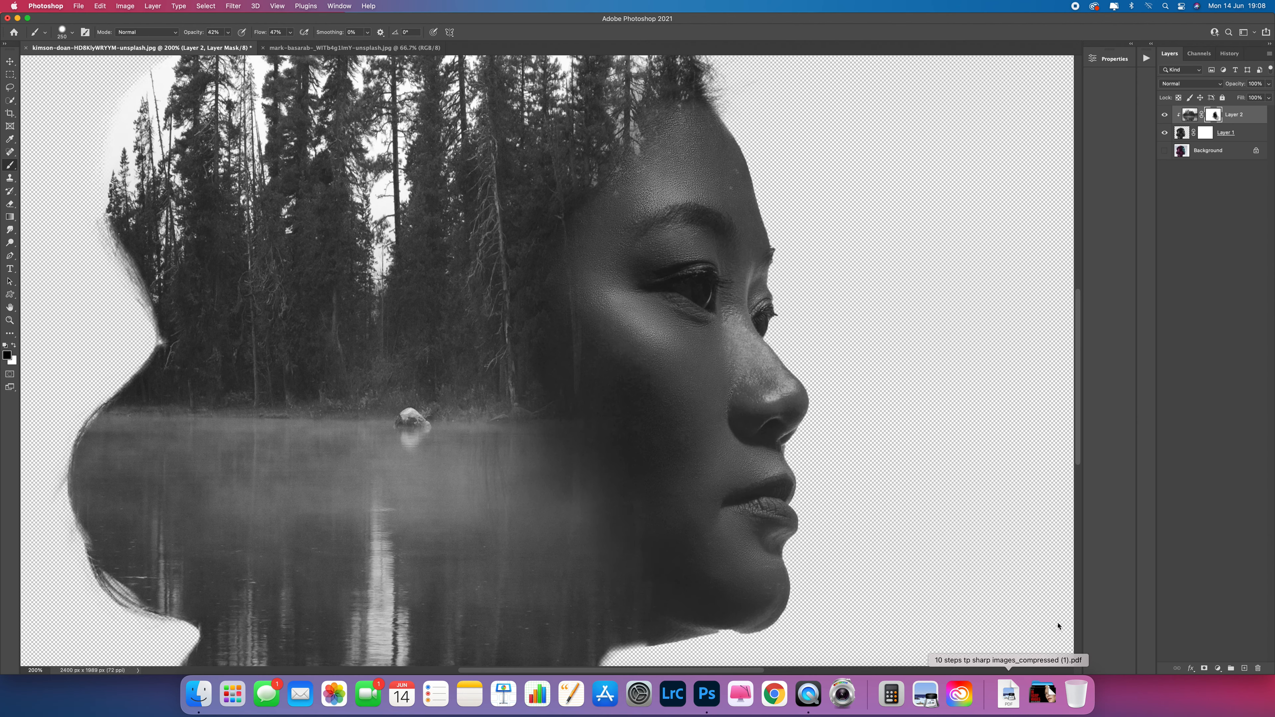
key(super+minus)
key(super+minus)
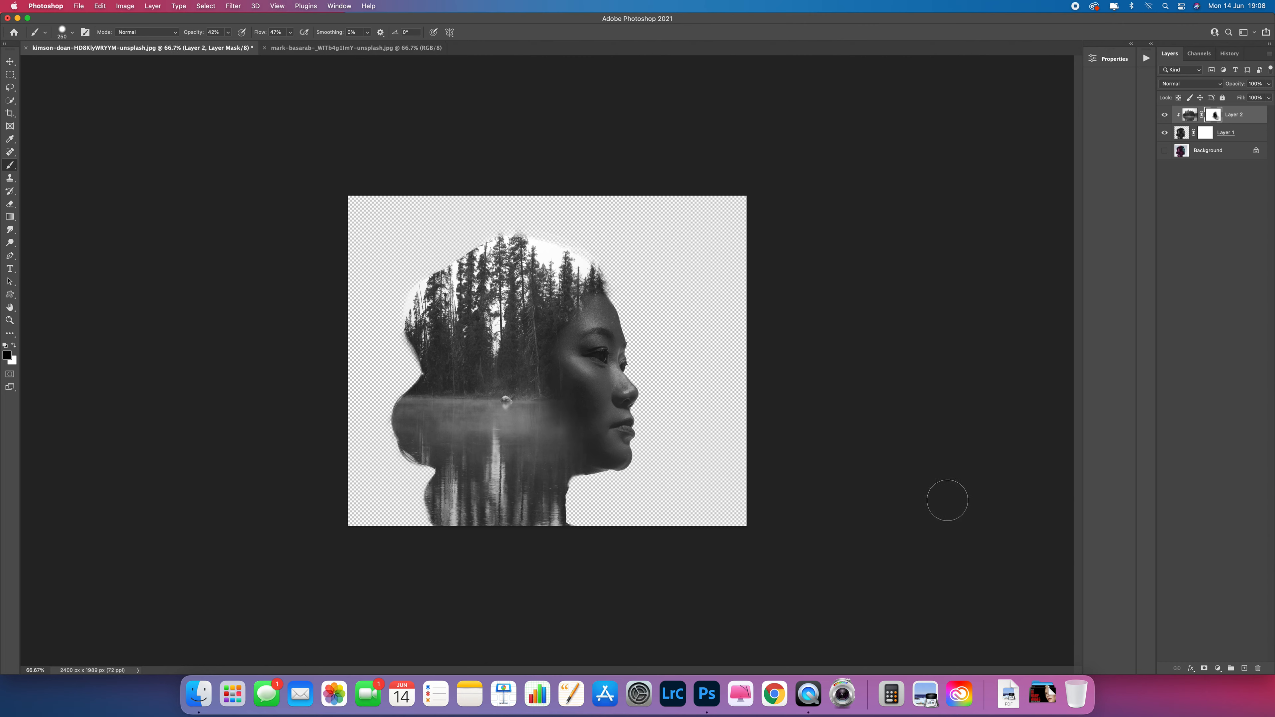
Try painting black on Layer 1's mask over the trees and face, and undo the stroke
key(super+plus)
key(super+plus)
key(super+minus)
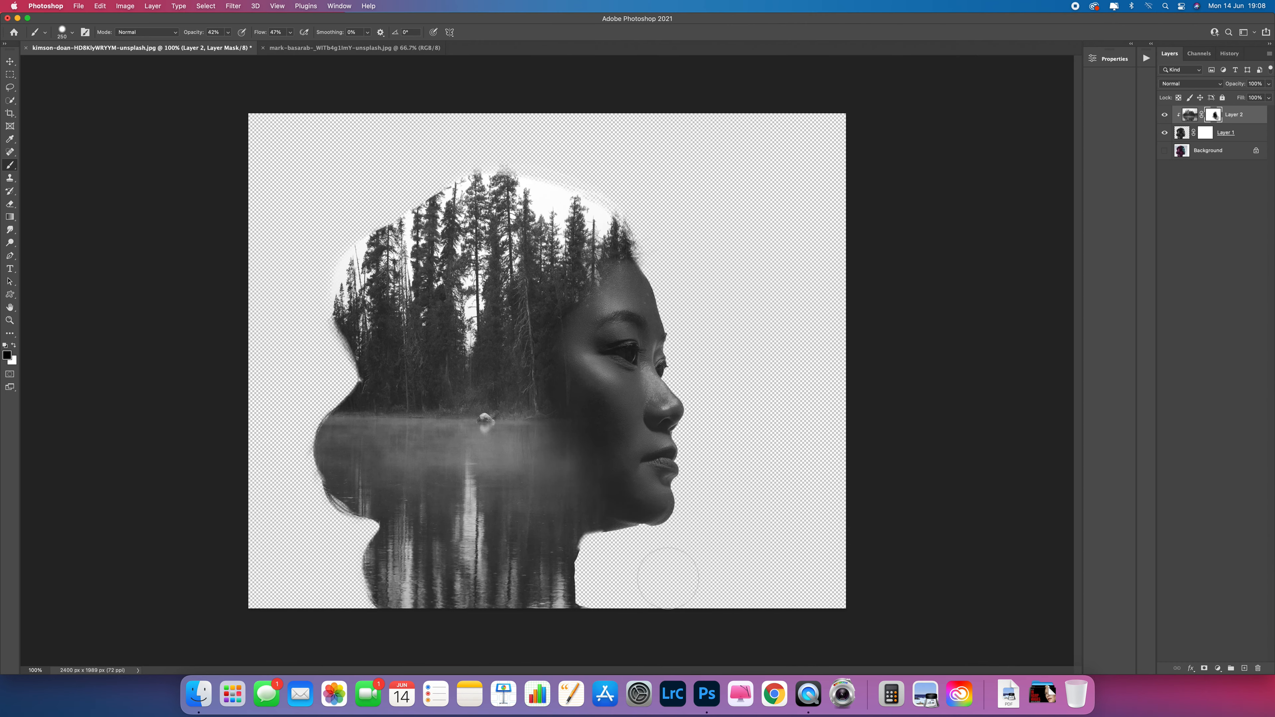
click(1182, 133)
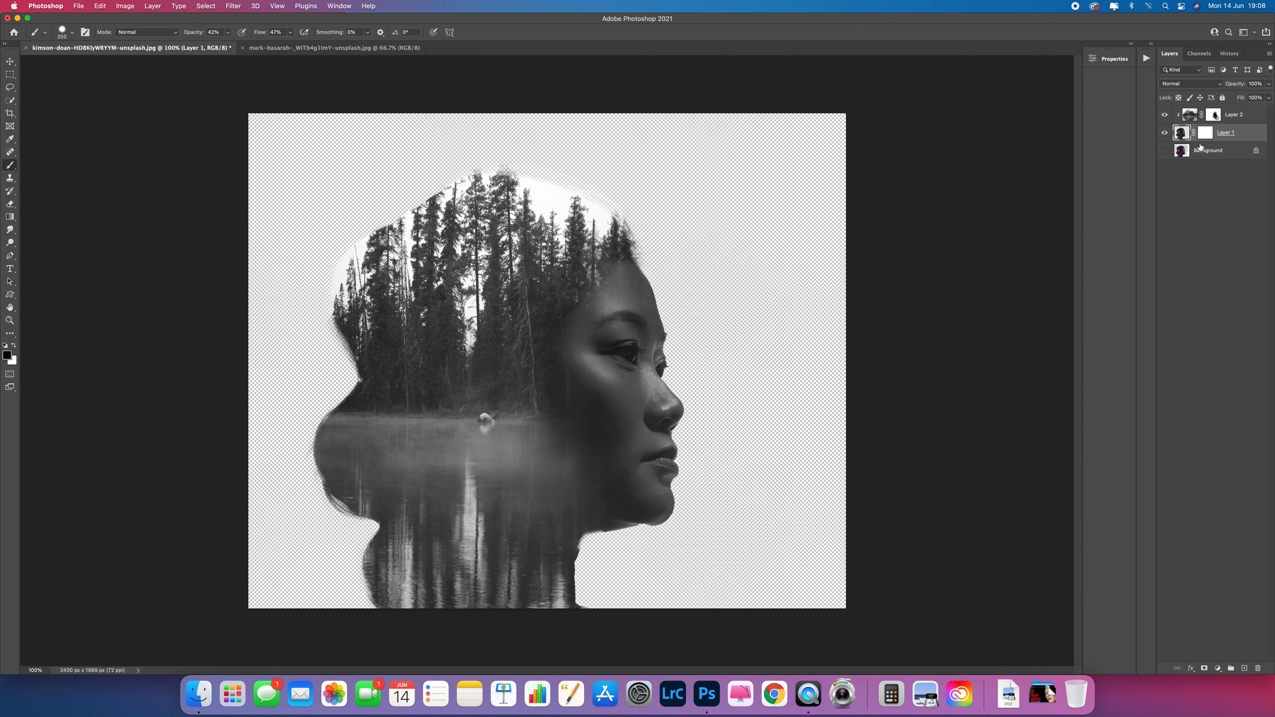
click(1204, 134)
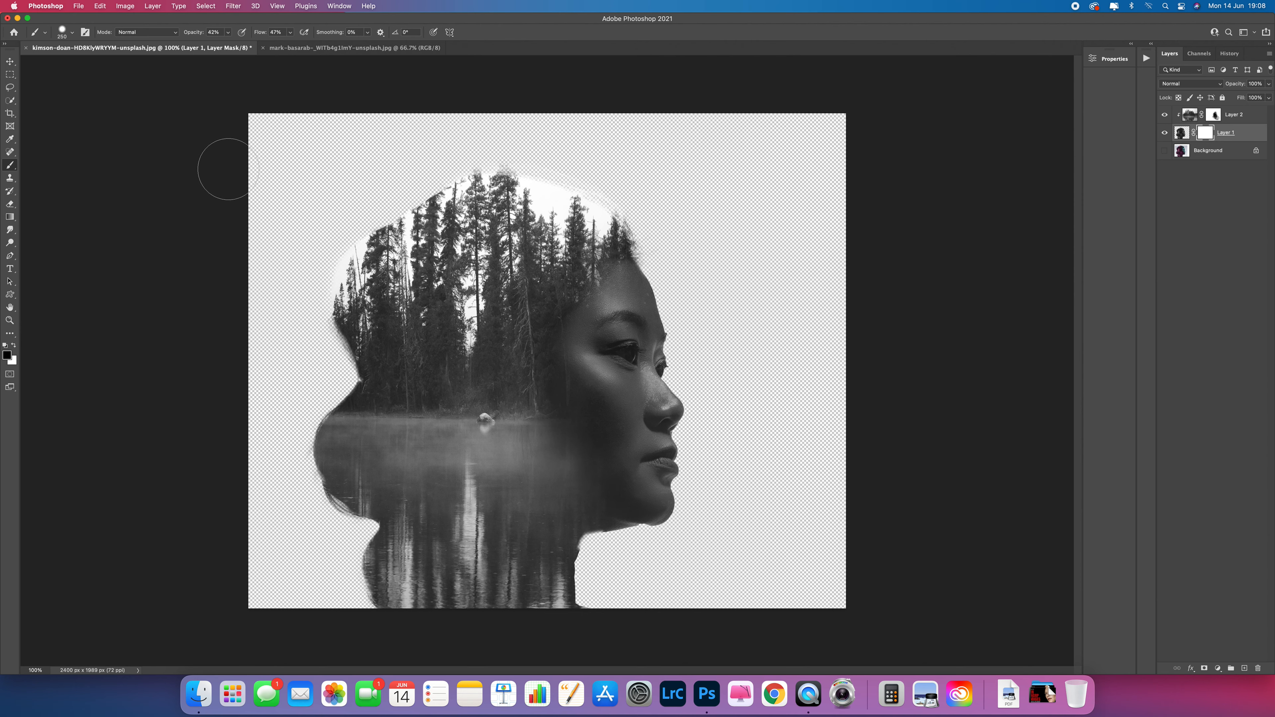
mouse_move(559, 221)
mouse_down()
mouse_move(567, 210)
mouse_move(569, 271)
mouse_move(635, 281)
mouse_move(638, 402)
mouse_up()
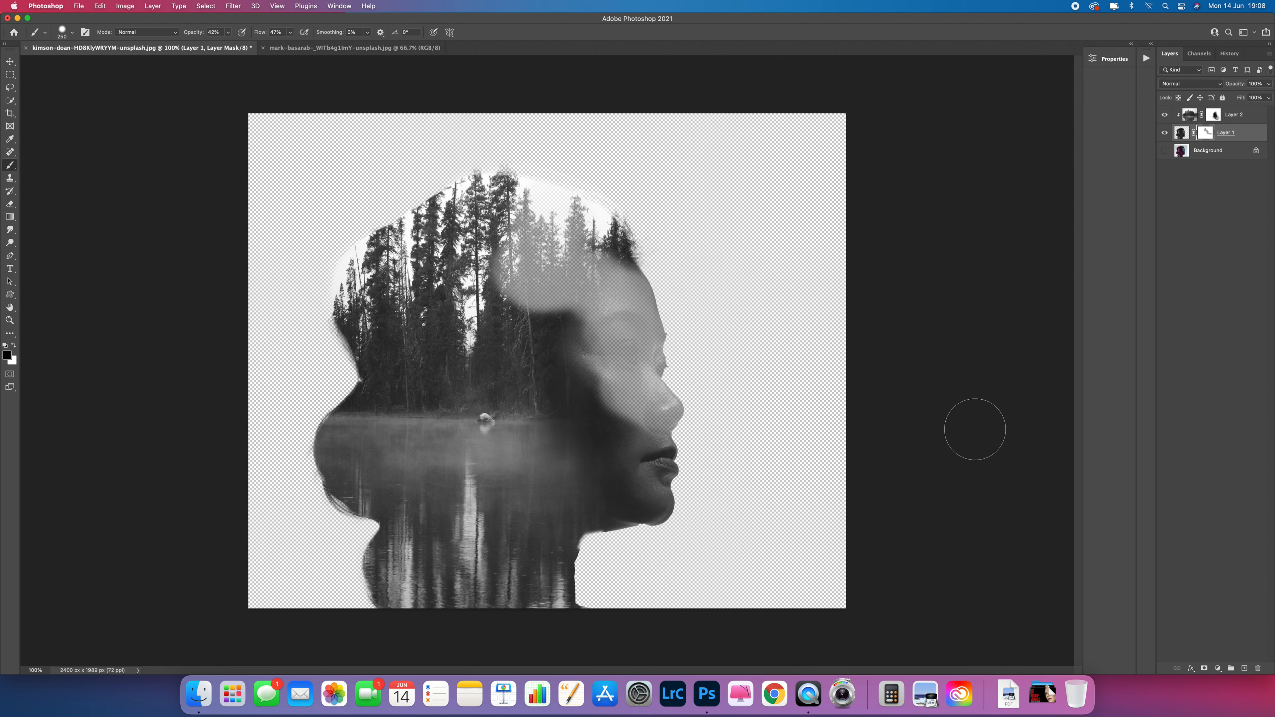
key(super+z)
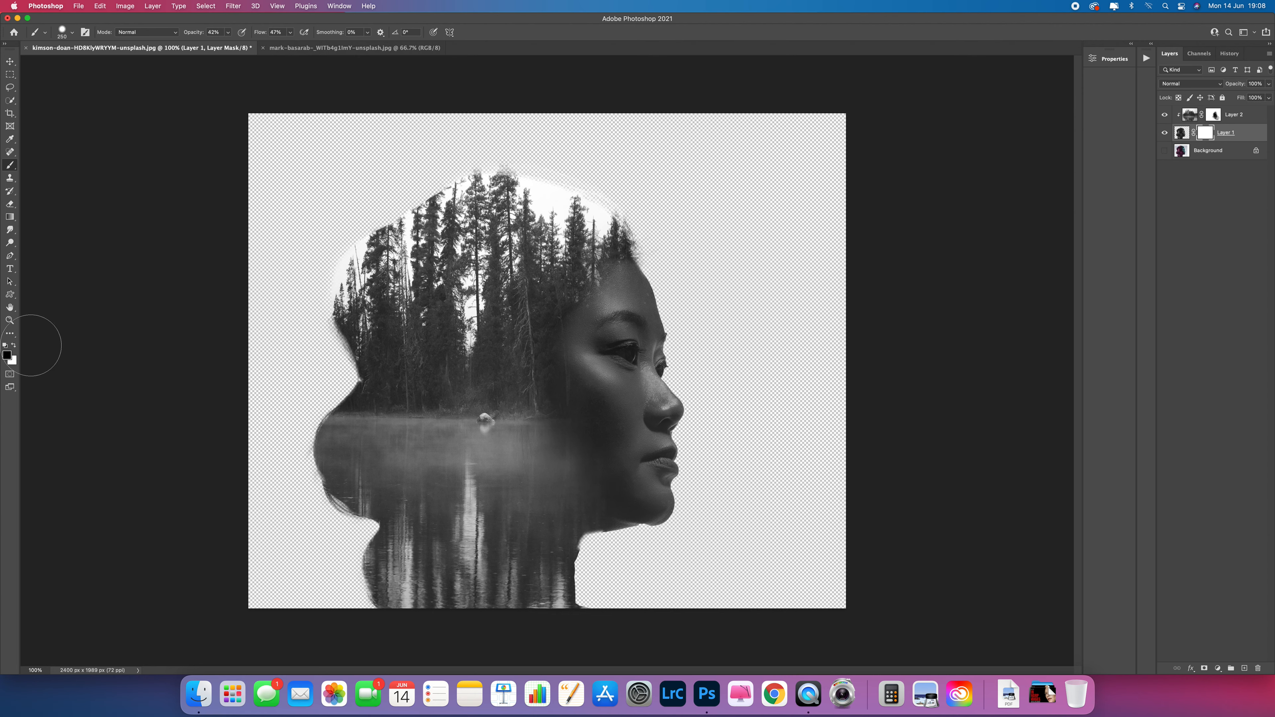
Erase the white sky above the trees near the forehead from Layer 1 with the Magic Eraser at tolerance 10
click(14, 346)
click(15, 204)
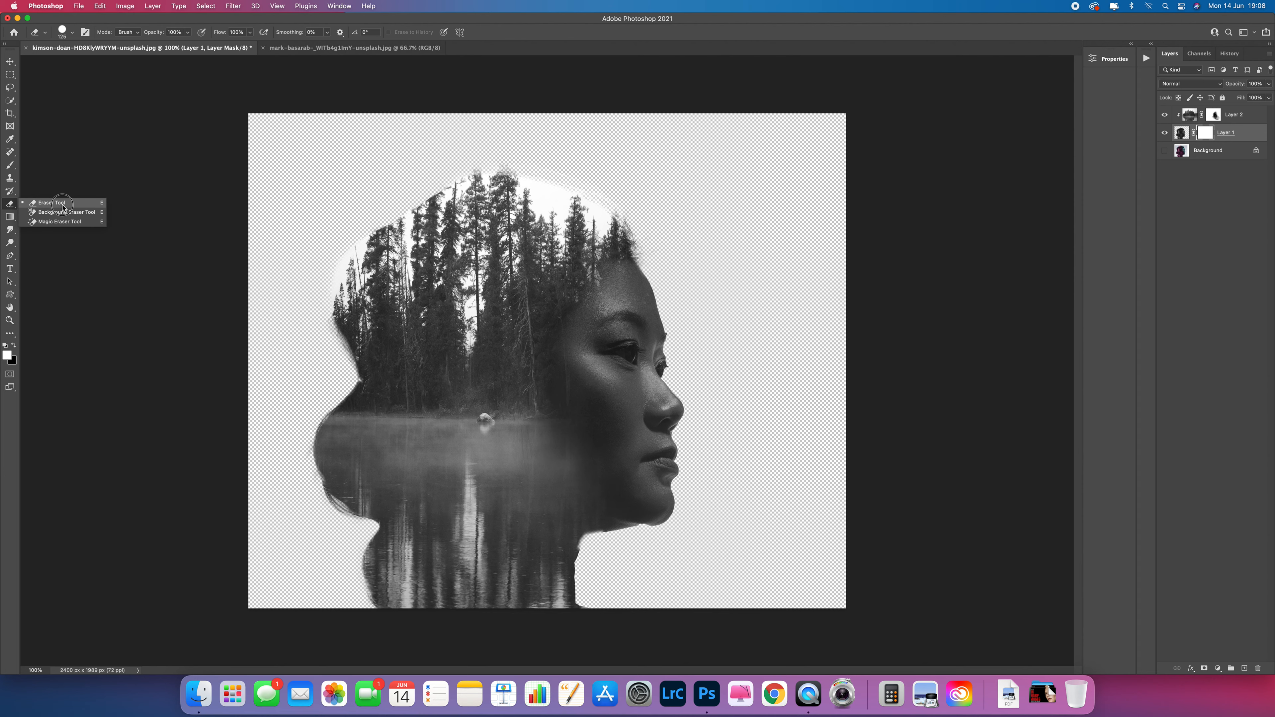
click(62, 222)
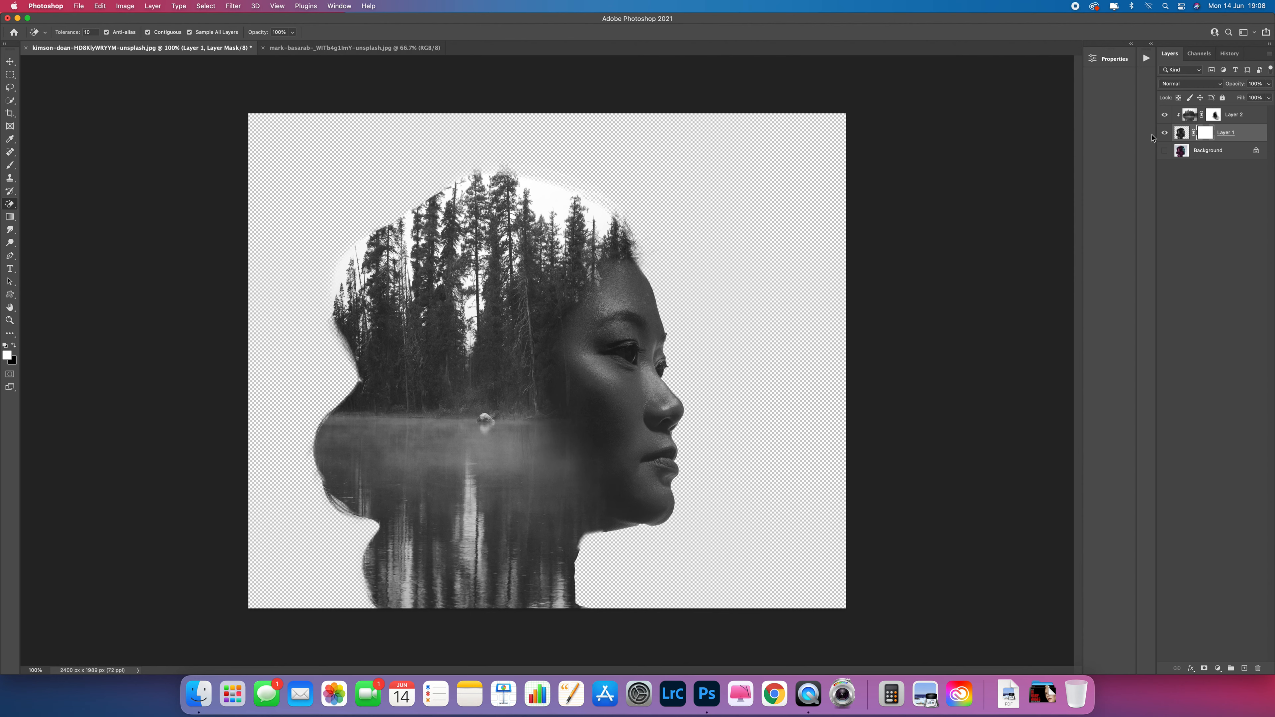
click(1184, 134)
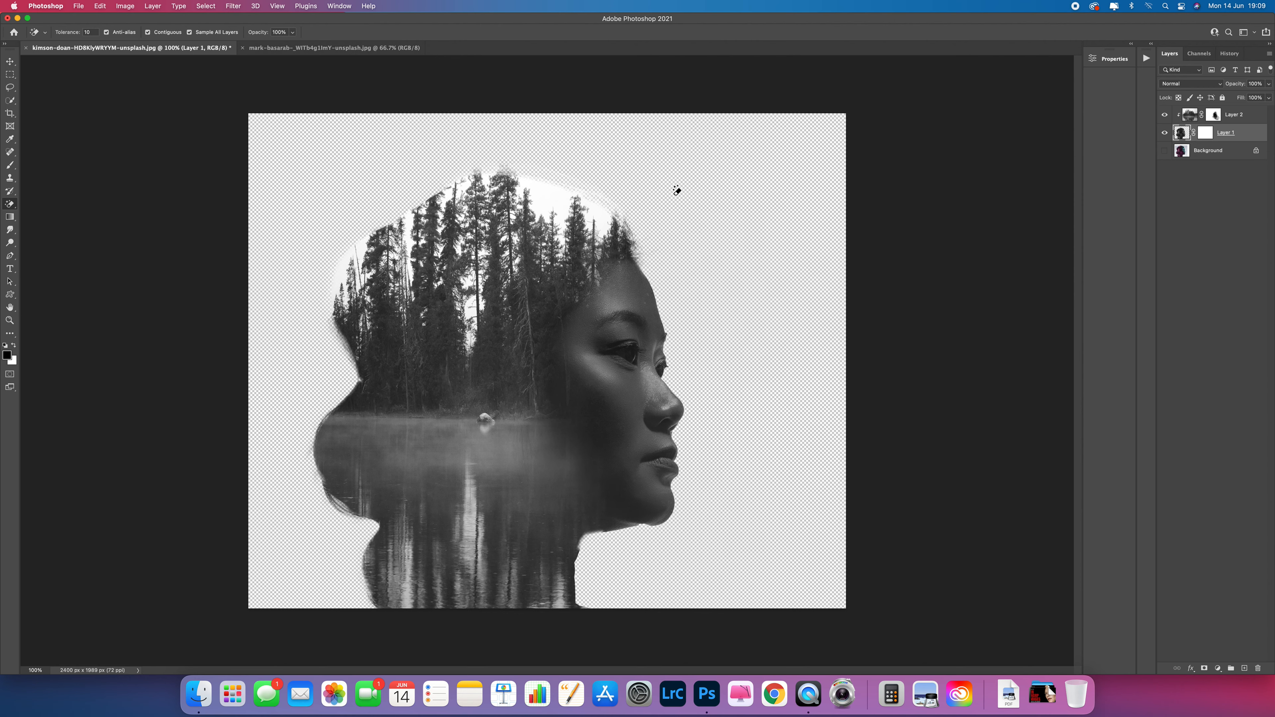
mouse_move(11, 206)
mouse_down()
mouse_move(48, 211)
mouse_move(51, 226)
mouse_up()
click(543, 206)
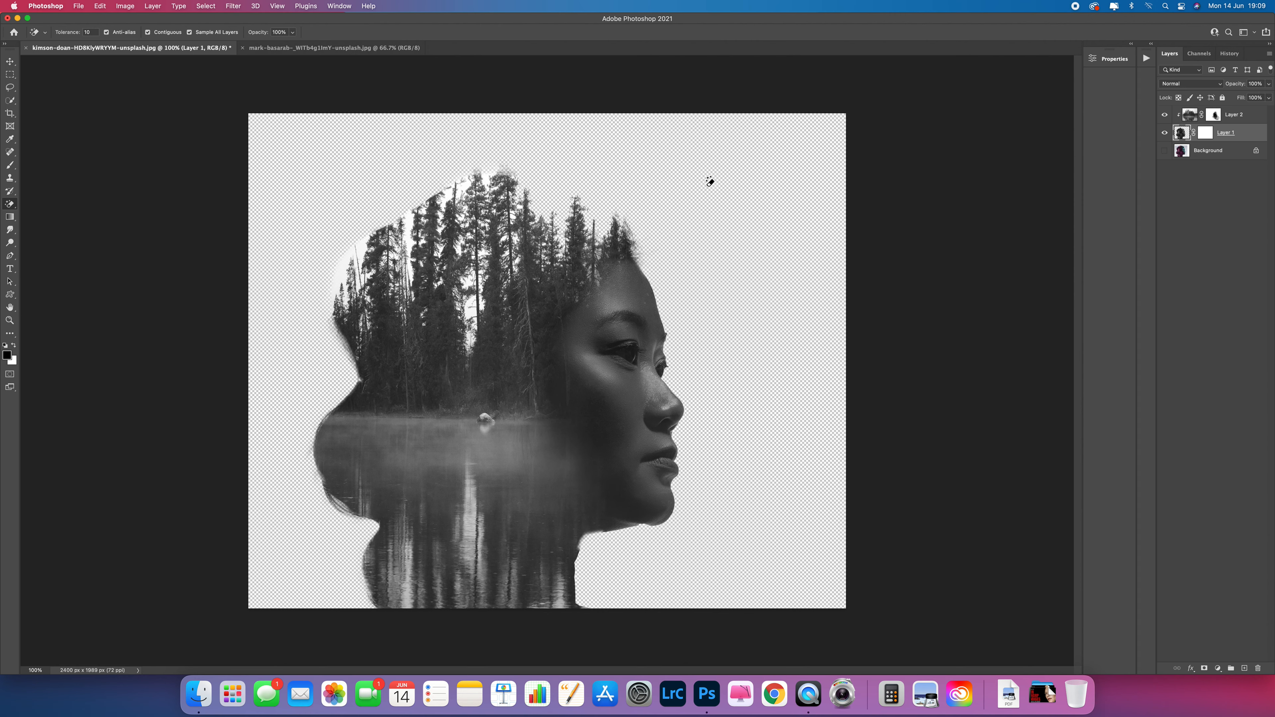
Erase the remaining sky at the back of the head and between the trees with the Magic Eraser, using tolerance 20
click(404, 226)
click(476, 302)
click(360, 257)
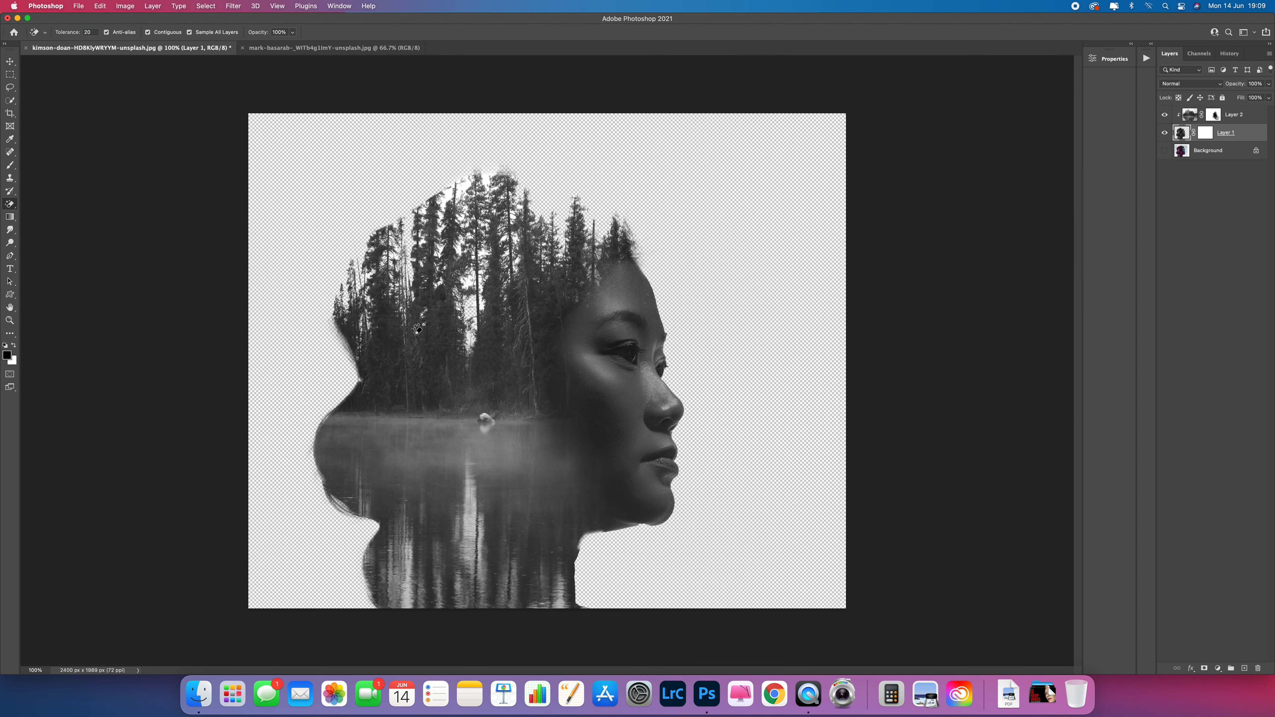
click(462, 187)
key(super+equal)
drag(423, 141, 569, 217)
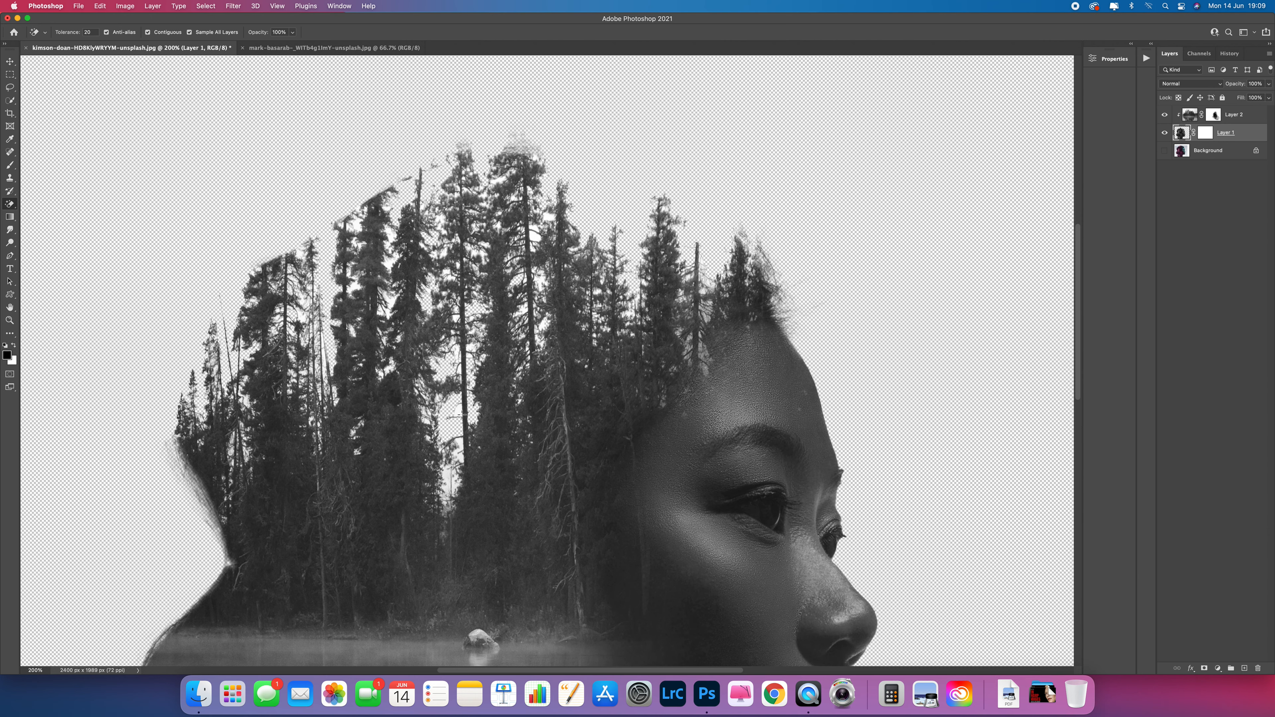
click(448, 480)
Clean the stray sky remnants along the treetops of Layer 1 using the Eraser at 30 px
drag(9, 204, 42, 206)
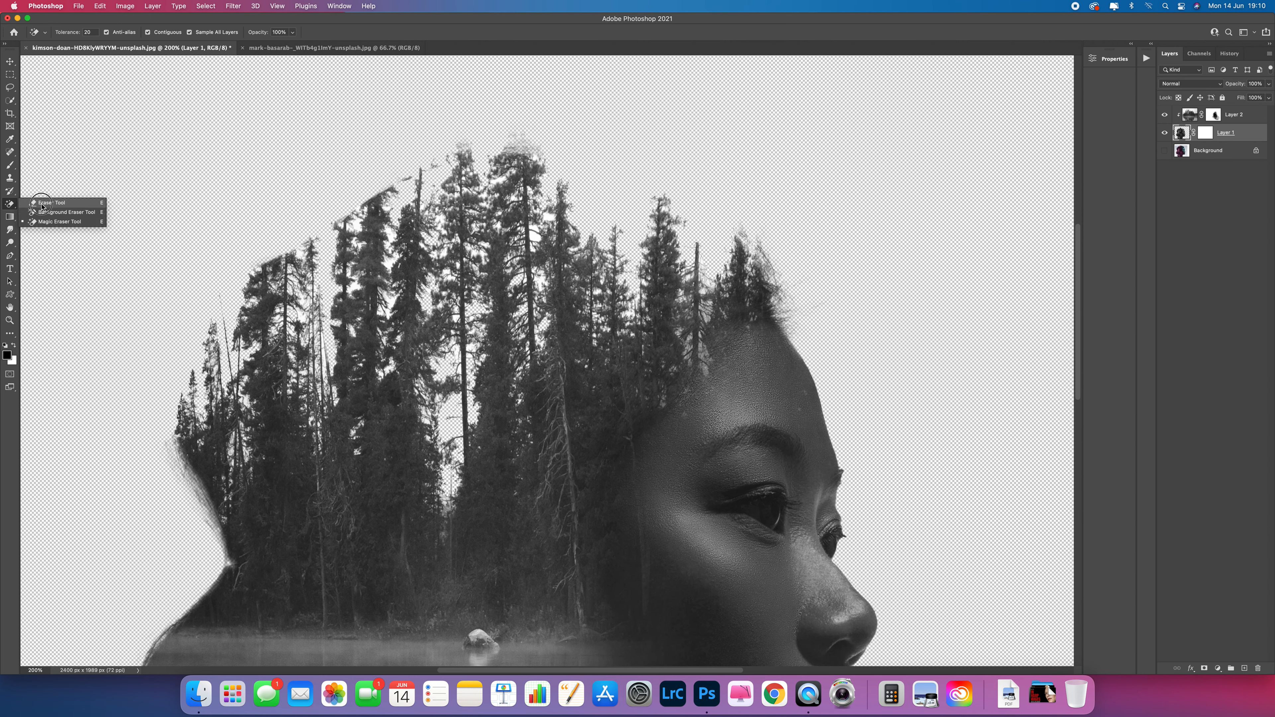
click(42, 206)
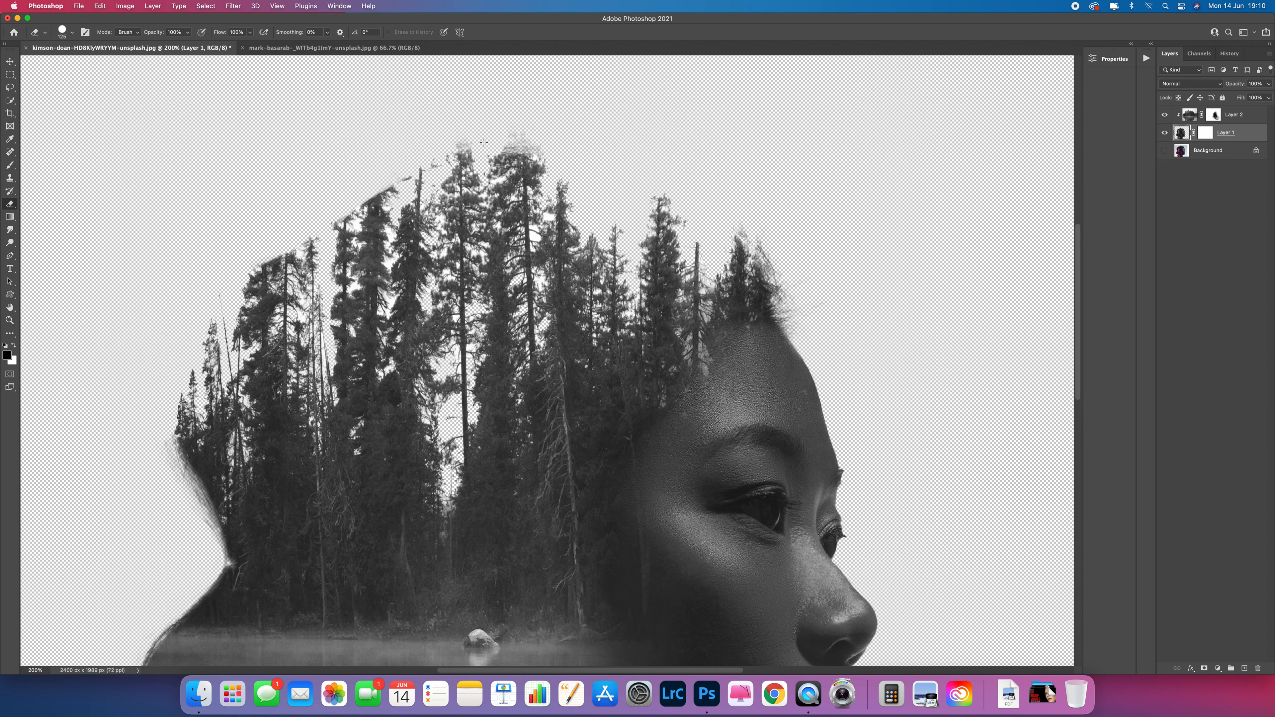
key(bracketleft)
key(bracketleft)
key(bracketleft)
key(bracketleft)
key(bracketleft)
key(bracketleft)
key(bracketleft)
key(bracketleft)
mouse_move(439, 171)
mouse_down()
mouse_move(433, 162)
mouse_move(470, 136)
mouse_move(506, 128)
mouse_move(499, 143)
mouse_move(538, 146)
mouse_move(598, 184)
mouse_move(715, 222)
mouse_up()
mouse_move(401, 166)
mouse_down()
mouse_move(407, 182)
mouse_move(404, 170)
mouse_up()
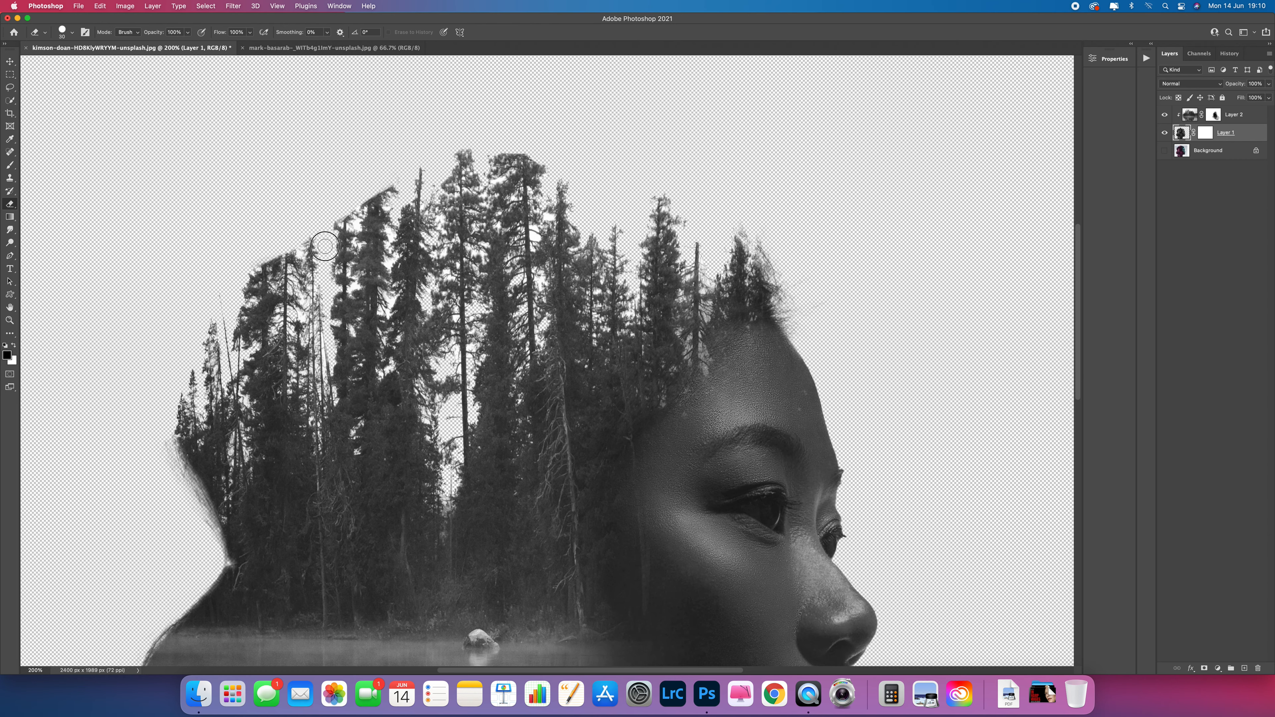
scroll(250, 307, down, 5)
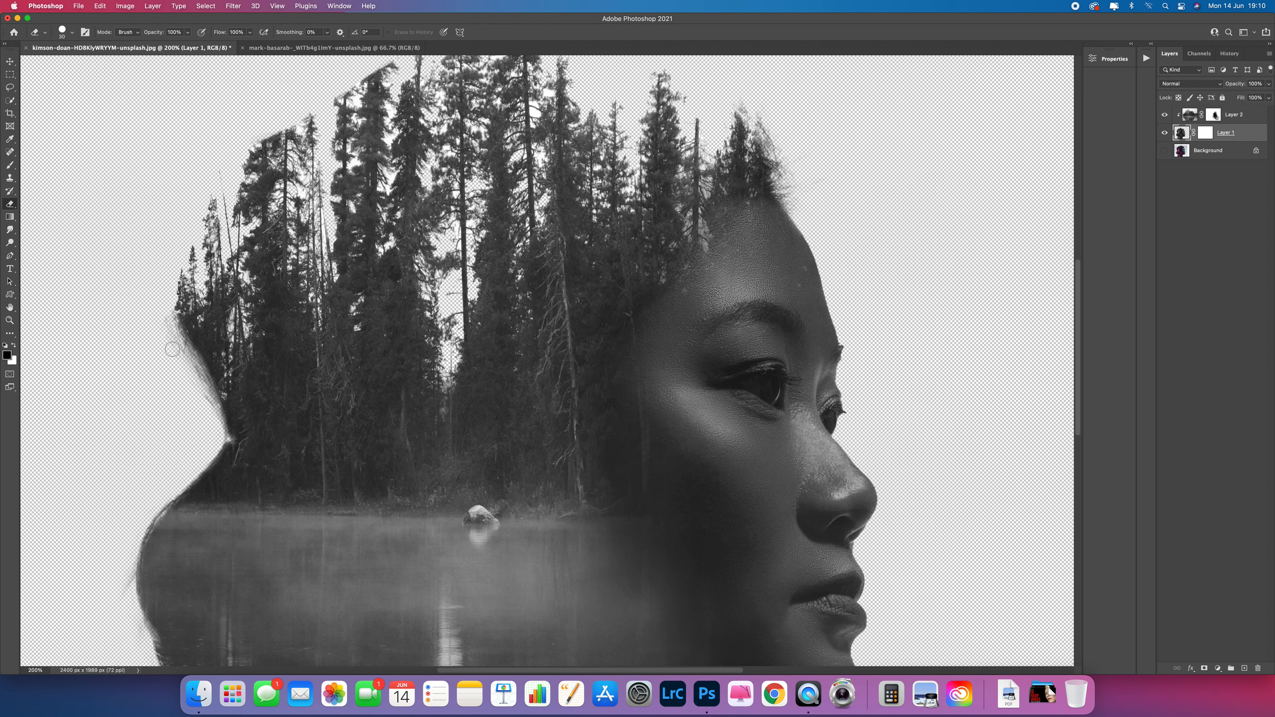
scroll(230, 424, down, 2)
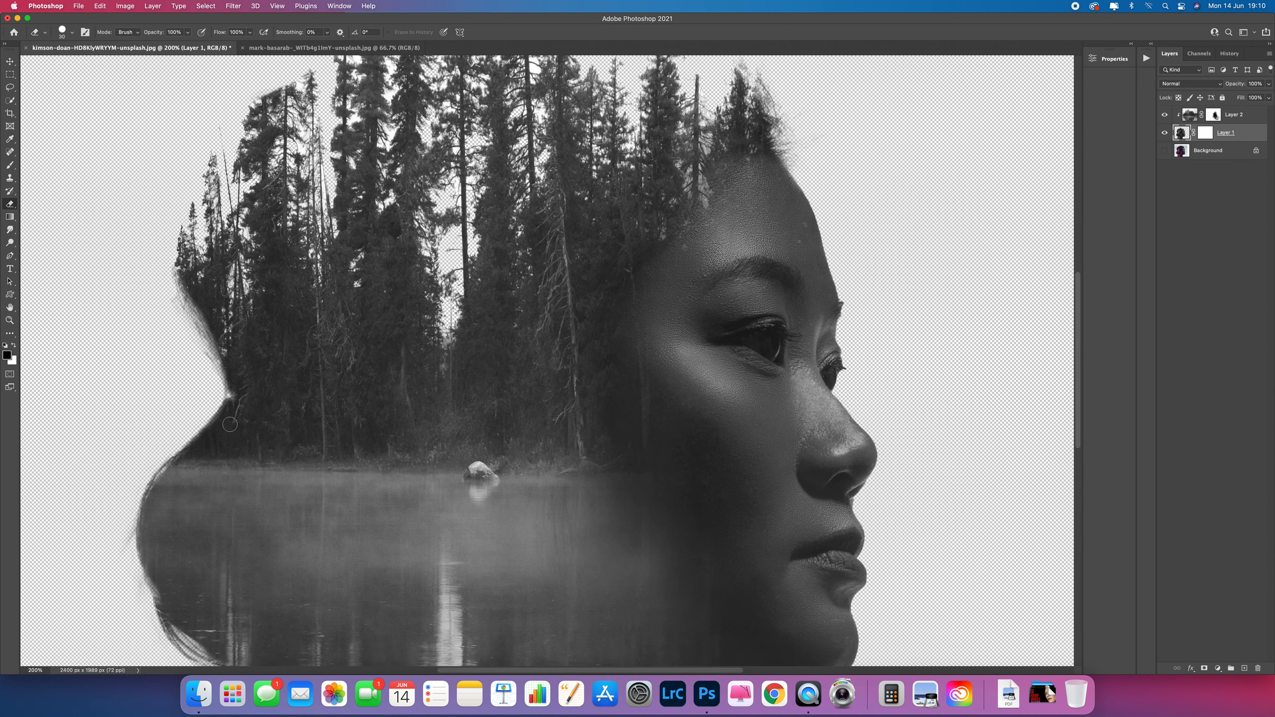
key(super+minus)
key(super+minus)
key(super+plus)
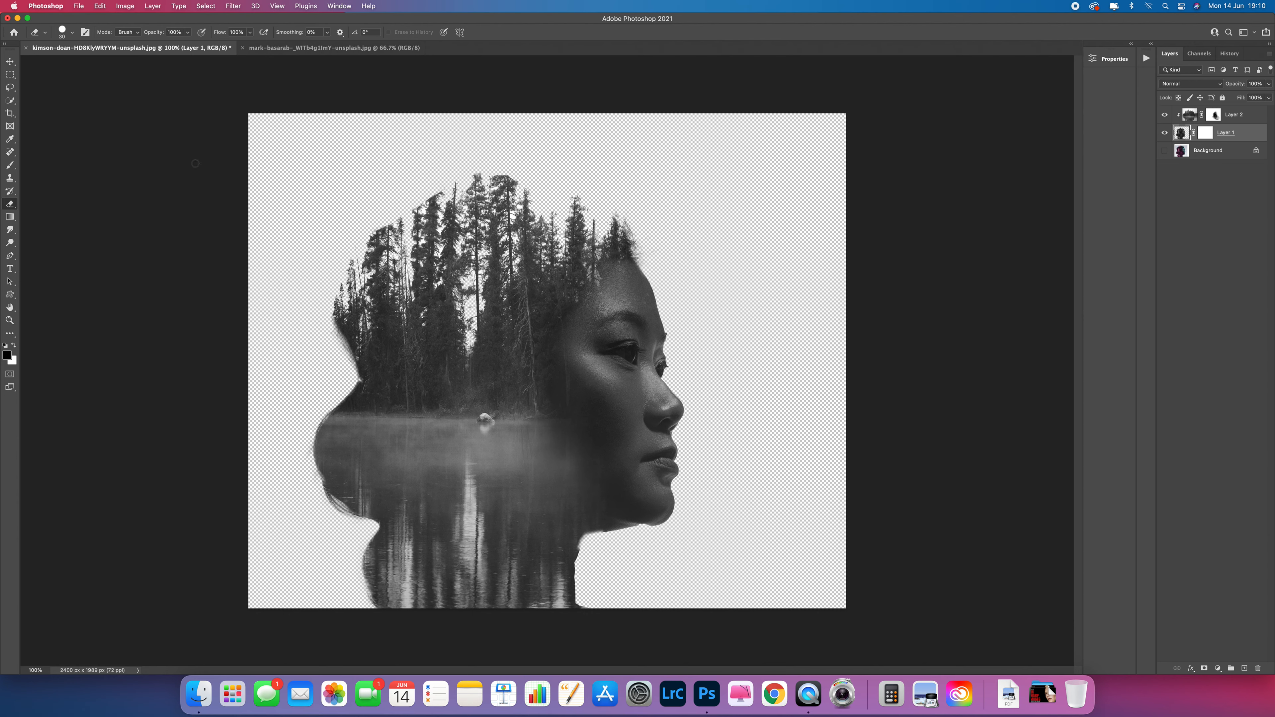
Try erasing the water reflections in the neck area with the Magic Eraser at tolerance 20
right_click(10, 204)
click(55, 224)
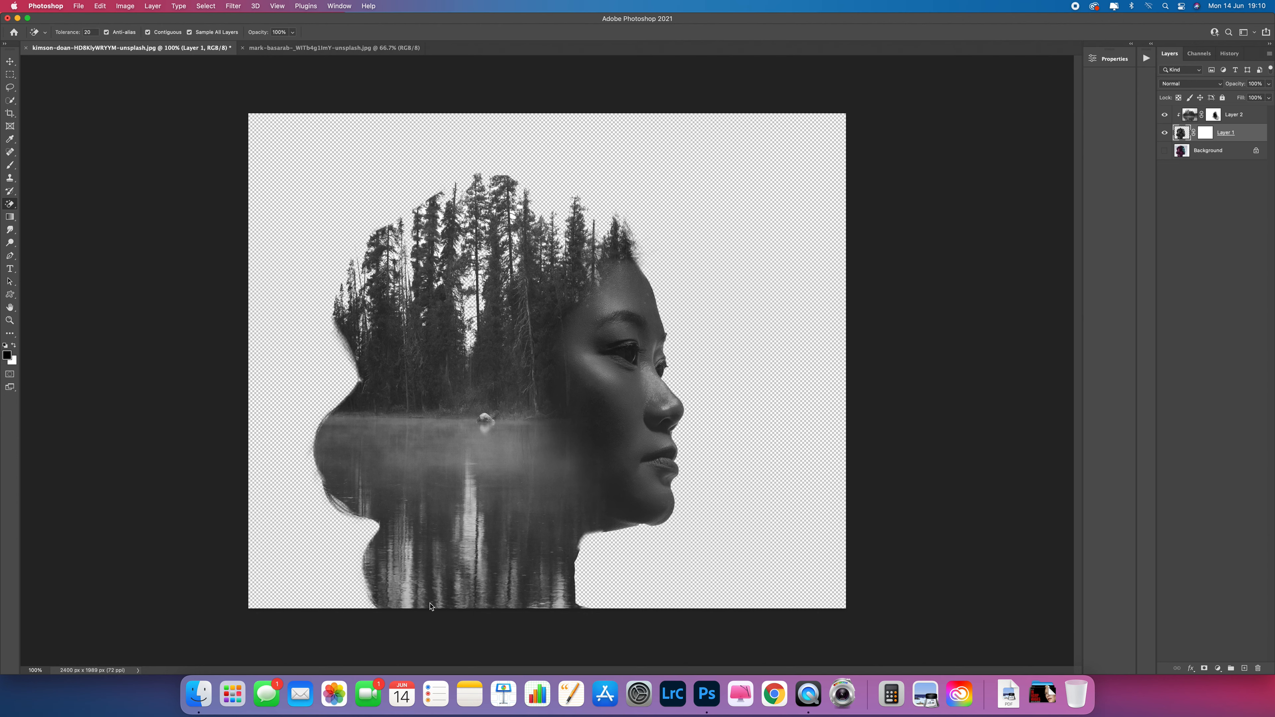
click(421, 596)
click(380, 570)
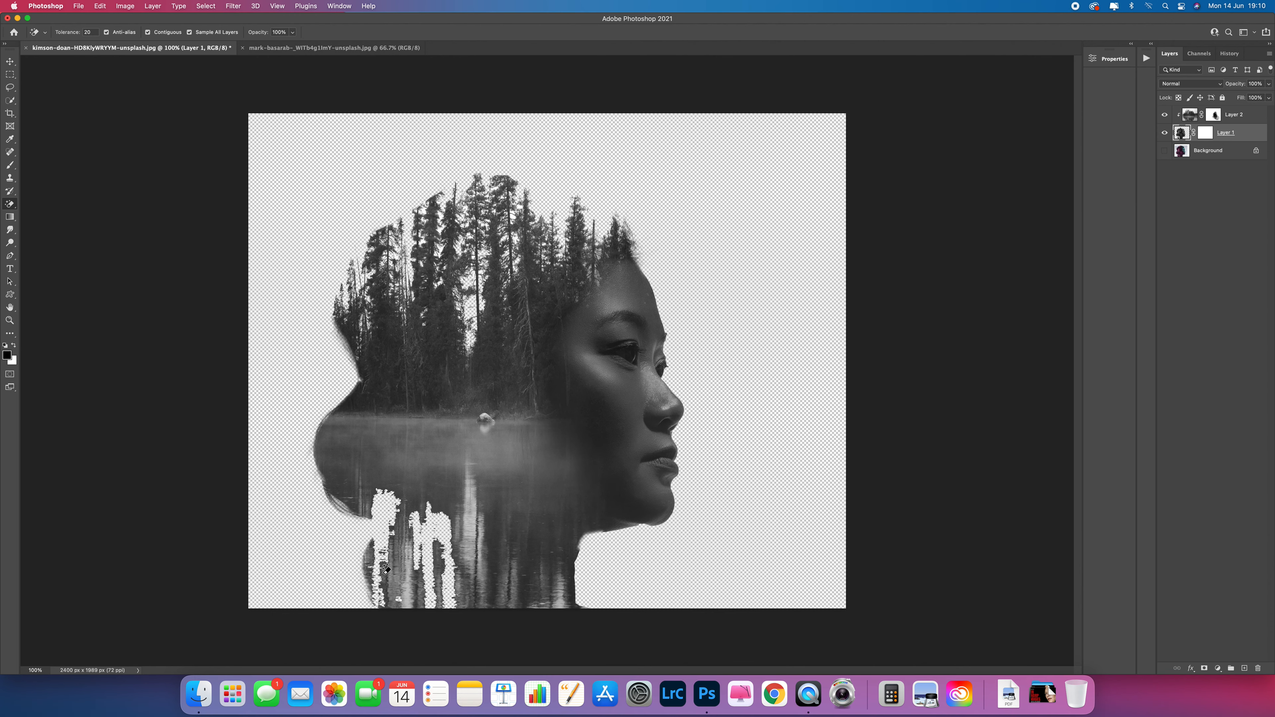
click(491, 588)
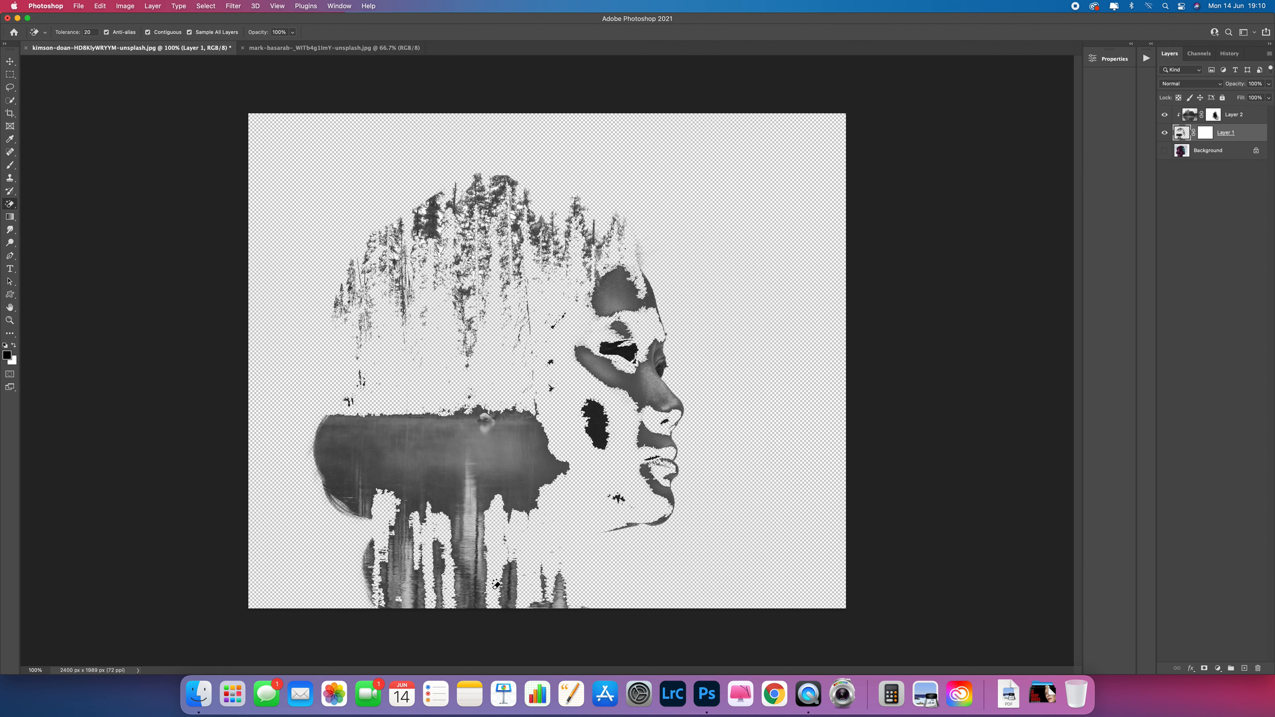
key(super+z)
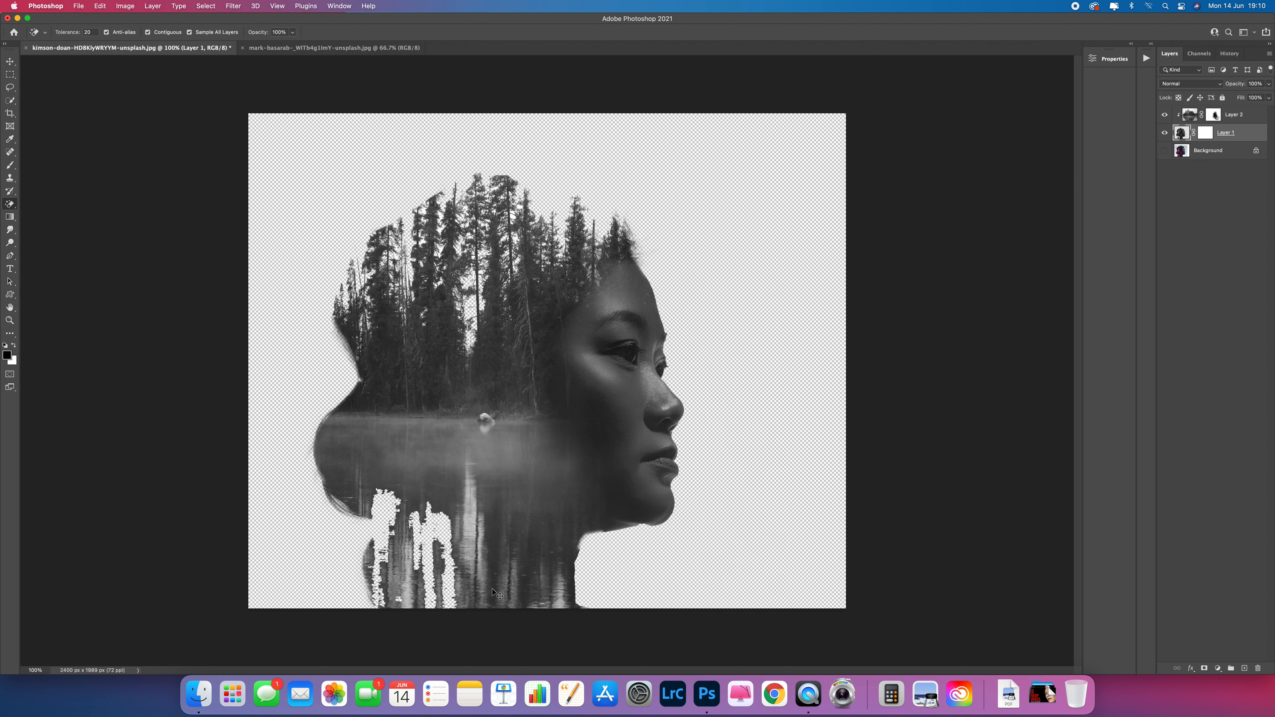
Try erasing the neck reflections with tolerance 10, and undo all the Magic Eraser edits to the water
click(89, 32)
click(531, 593)
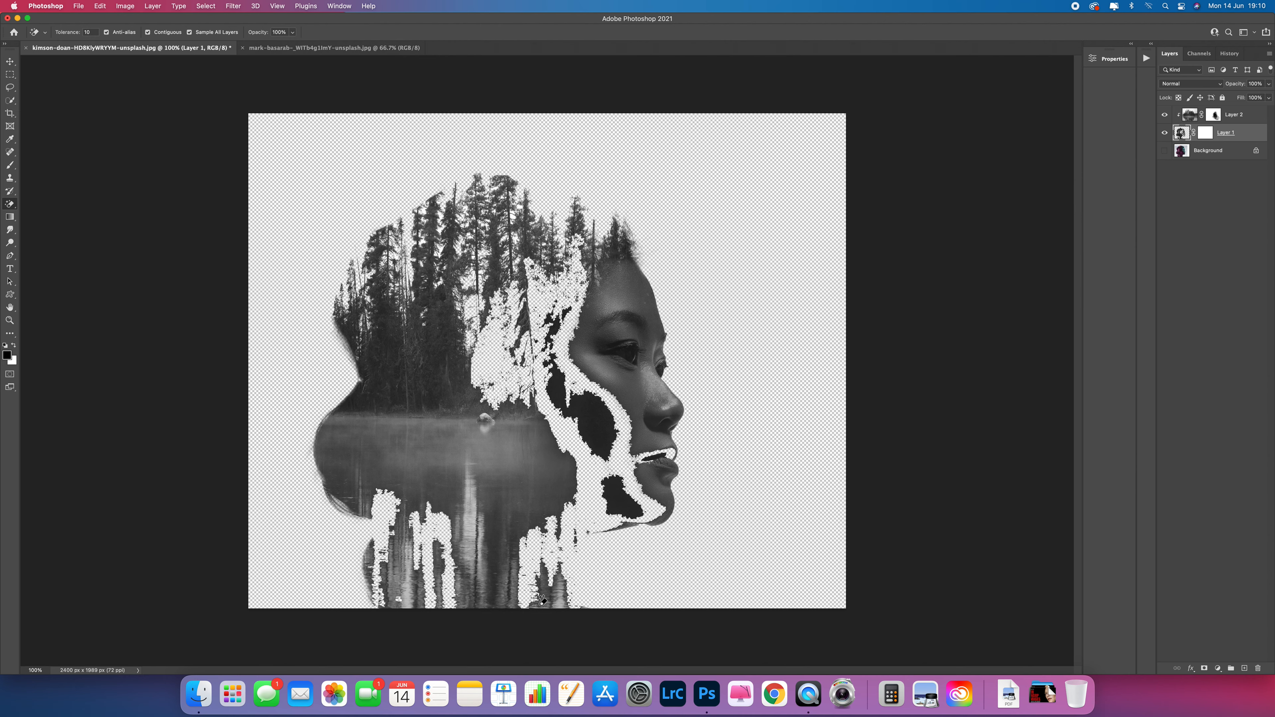
key(super+z)
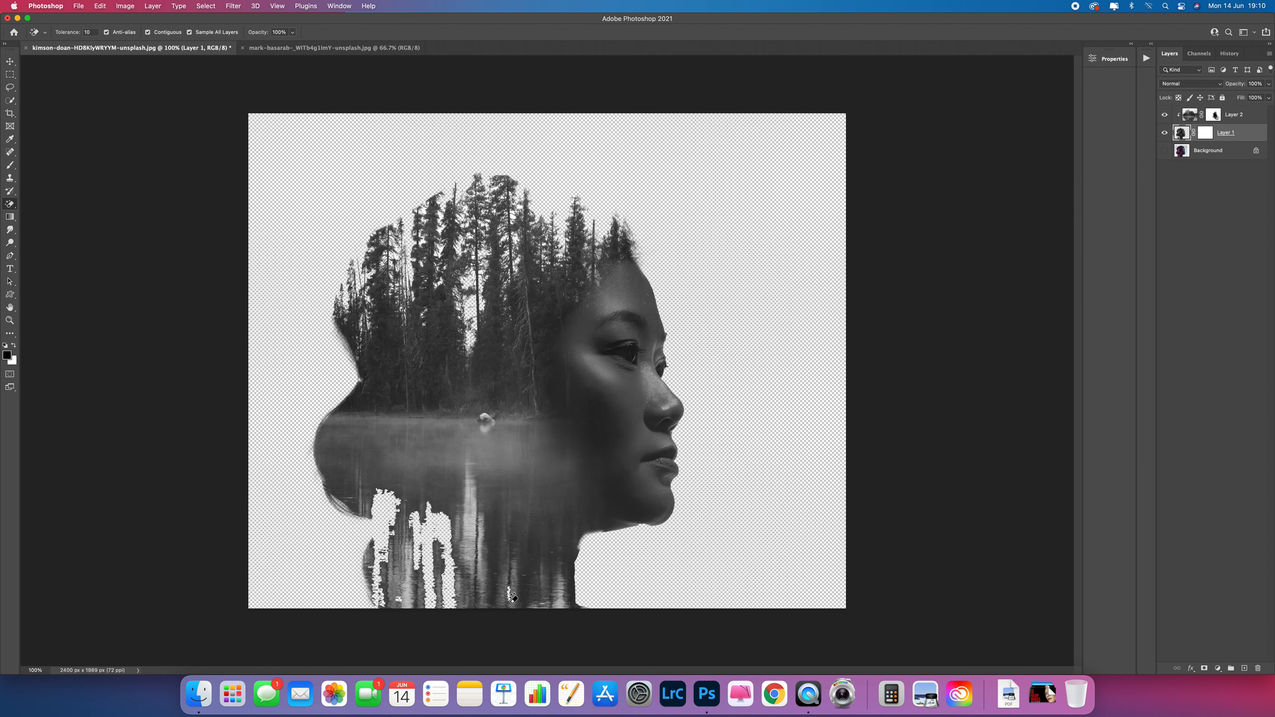
click(514, 576)
click(468, 588)
key(super+z)
key(super+z)
key(super+z)
key(super+z)
key(super+z)
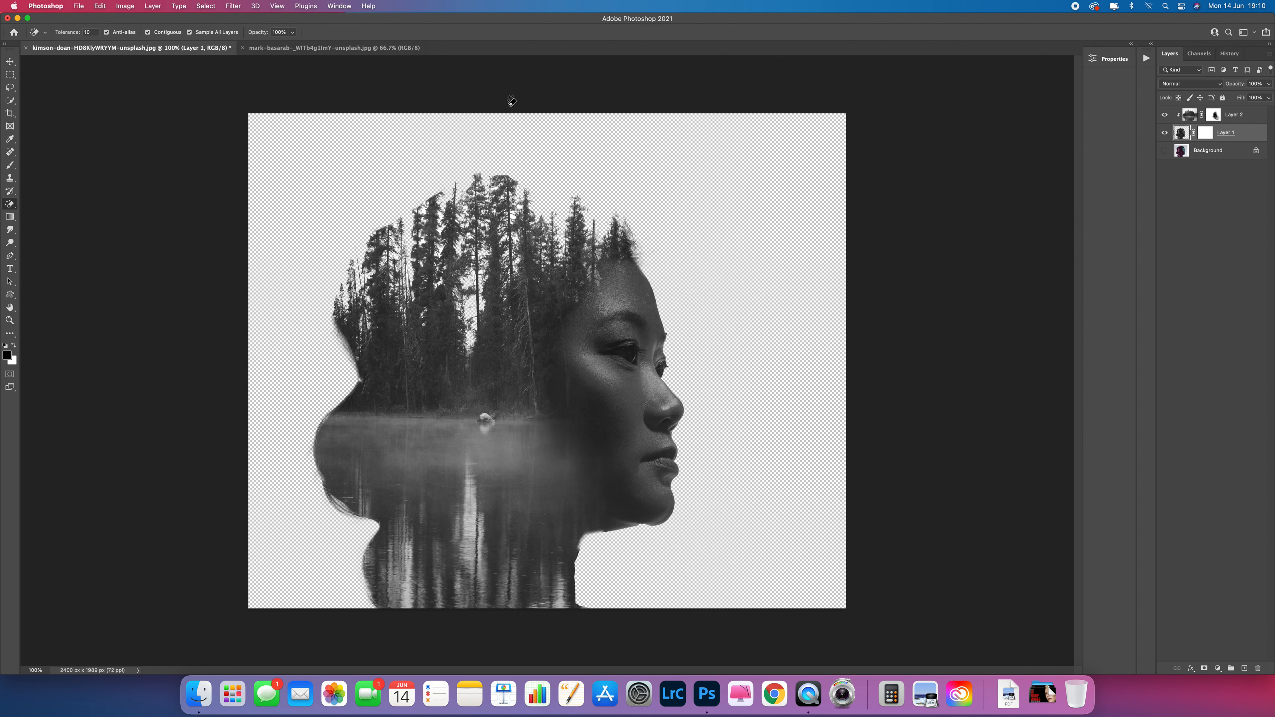
click(10, 204)
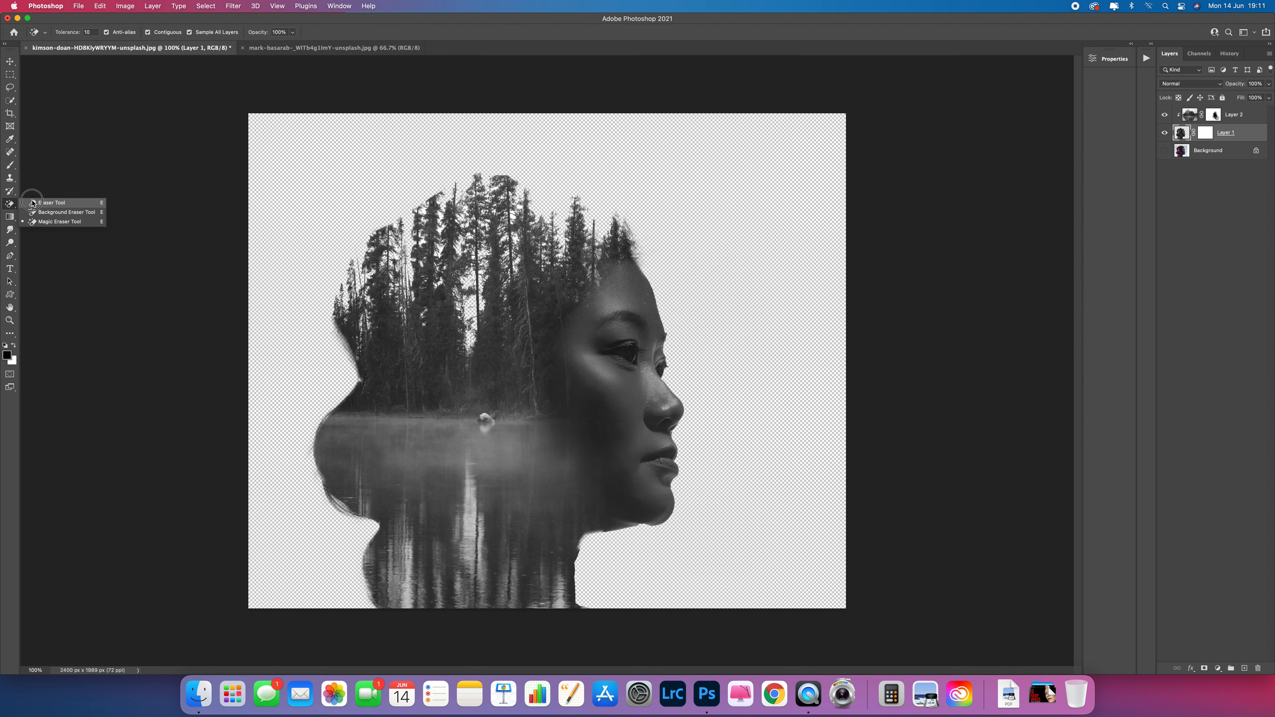
click(51, 198)
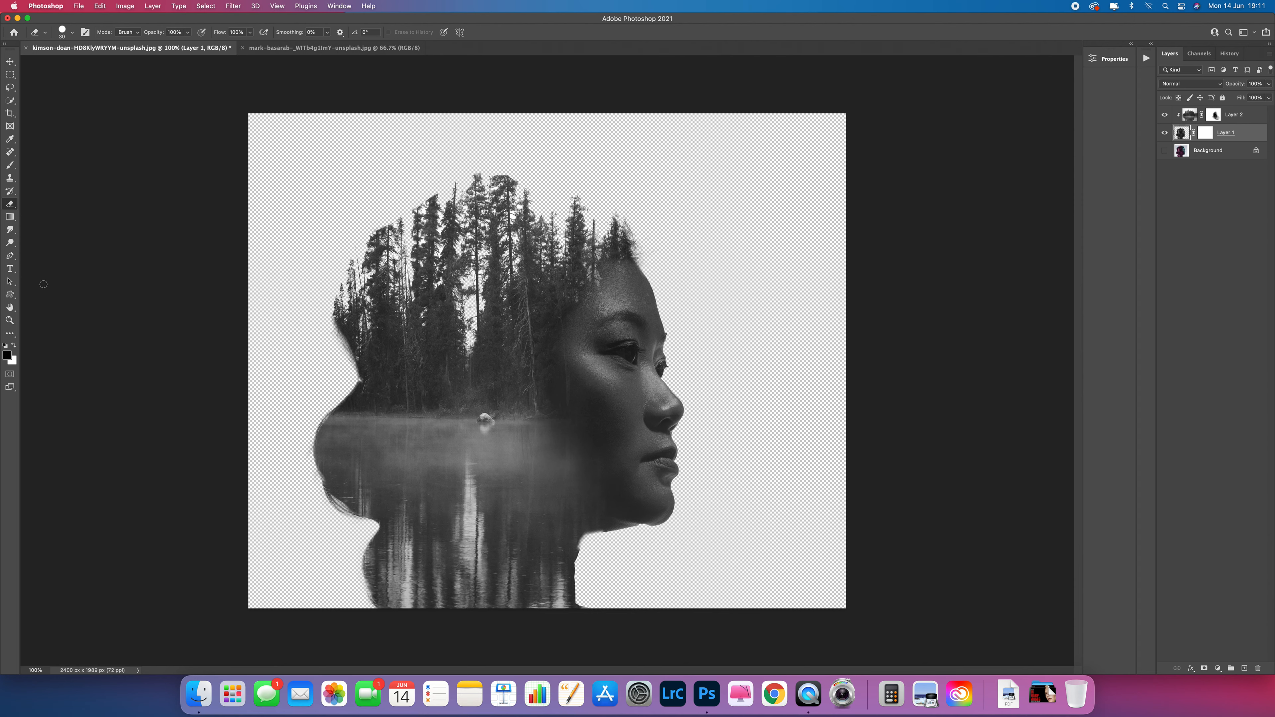
click(10, 209)
click(50, 229)
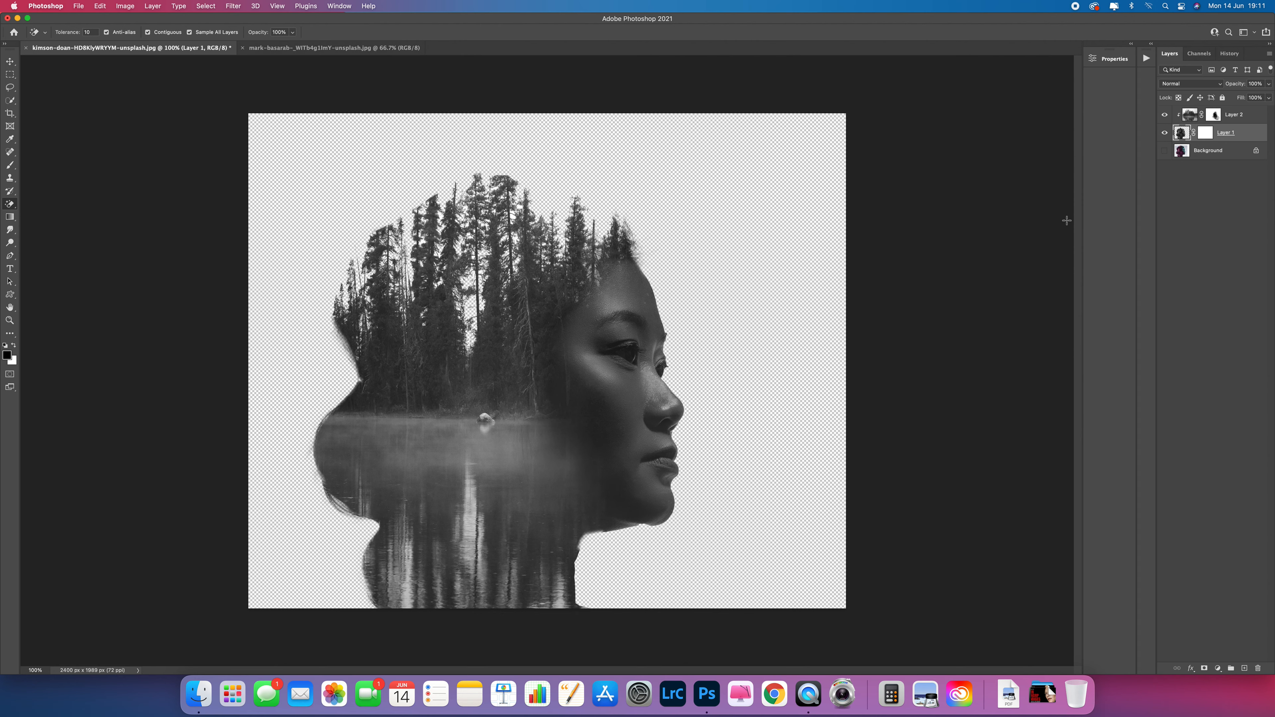
Try repositioning Layer 2's forest image with Free Transform
click(1213, 116)
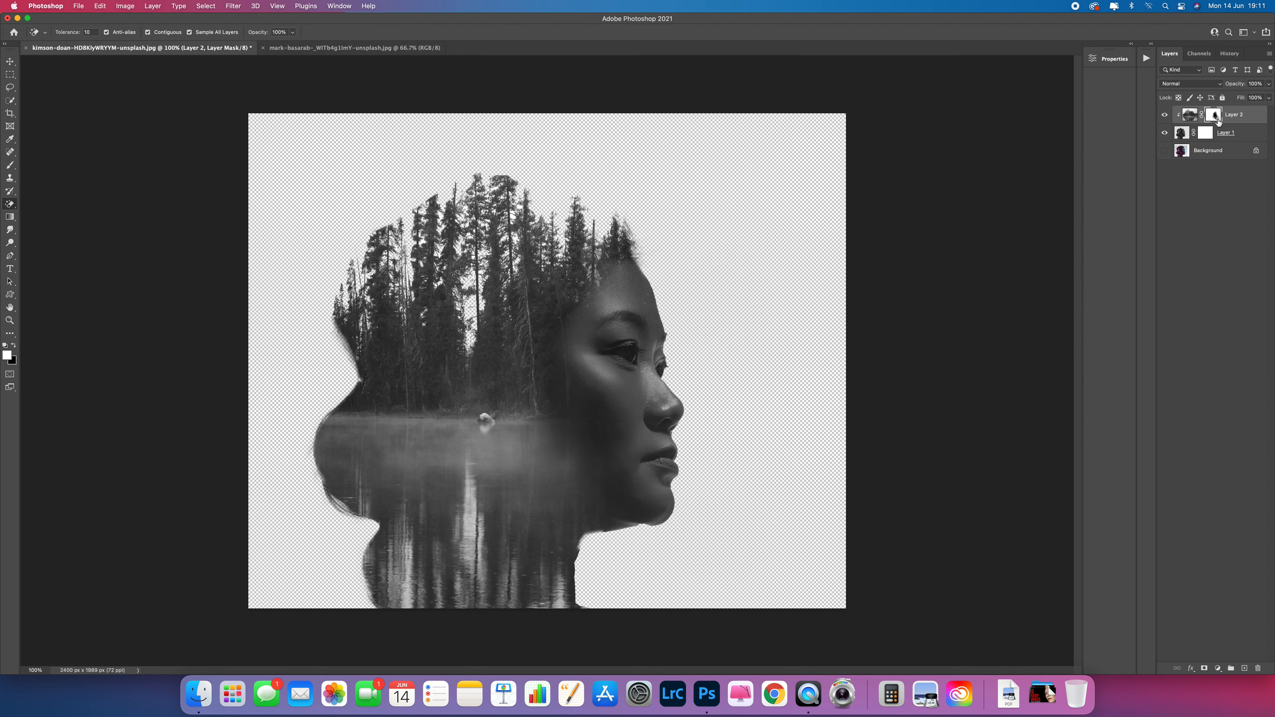
click(1190, 116)
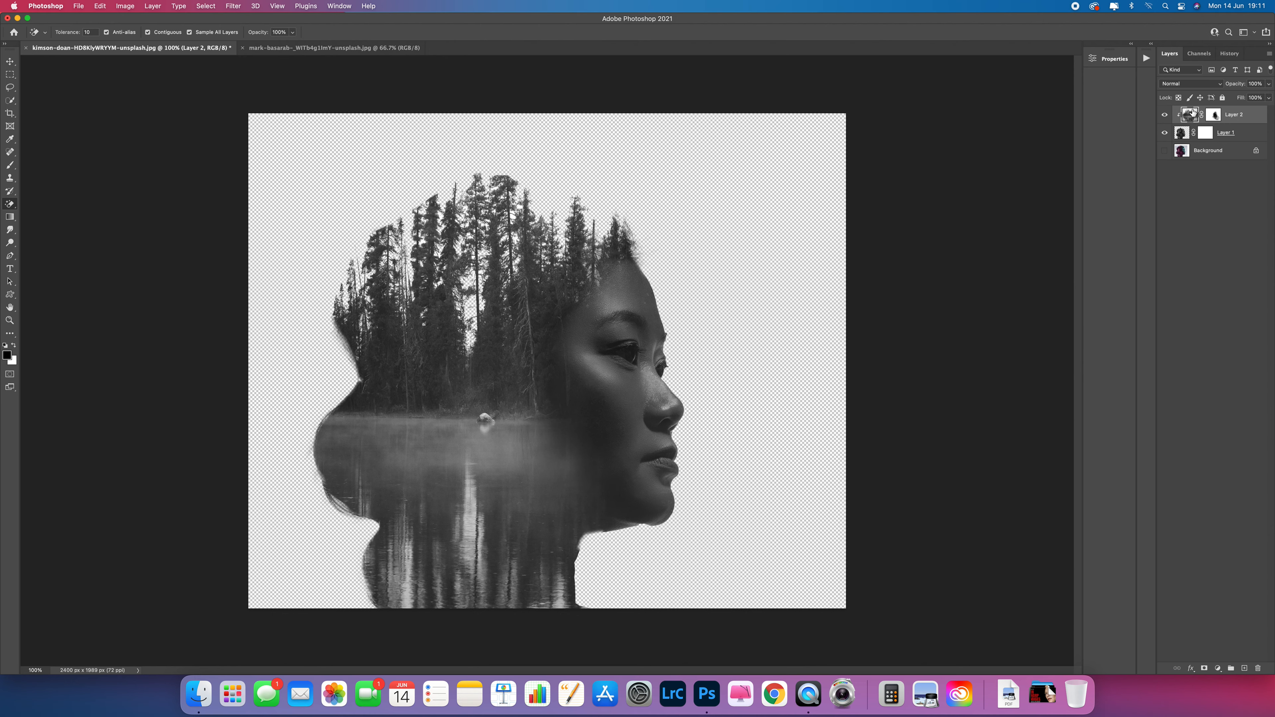
key(super+t)
mouse_move(571, 356)
mouse_down()
mouse_move(526, 357)
mouse_move(570, 356)
mouse_up()
key(Return)
key(super+minus)
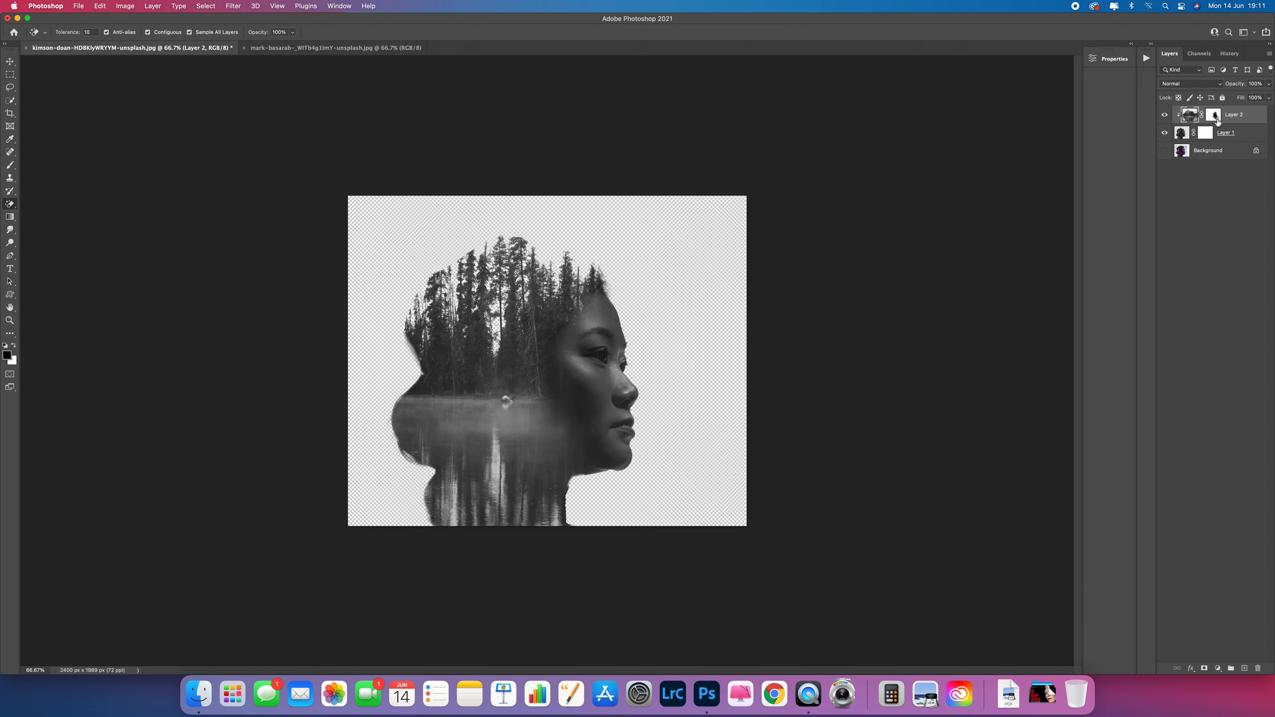
Brush white on Layer 2's mask to bring forest into the cheek, and clear it down to the jaw with black
click(1206, 130)
click(1216, 118)
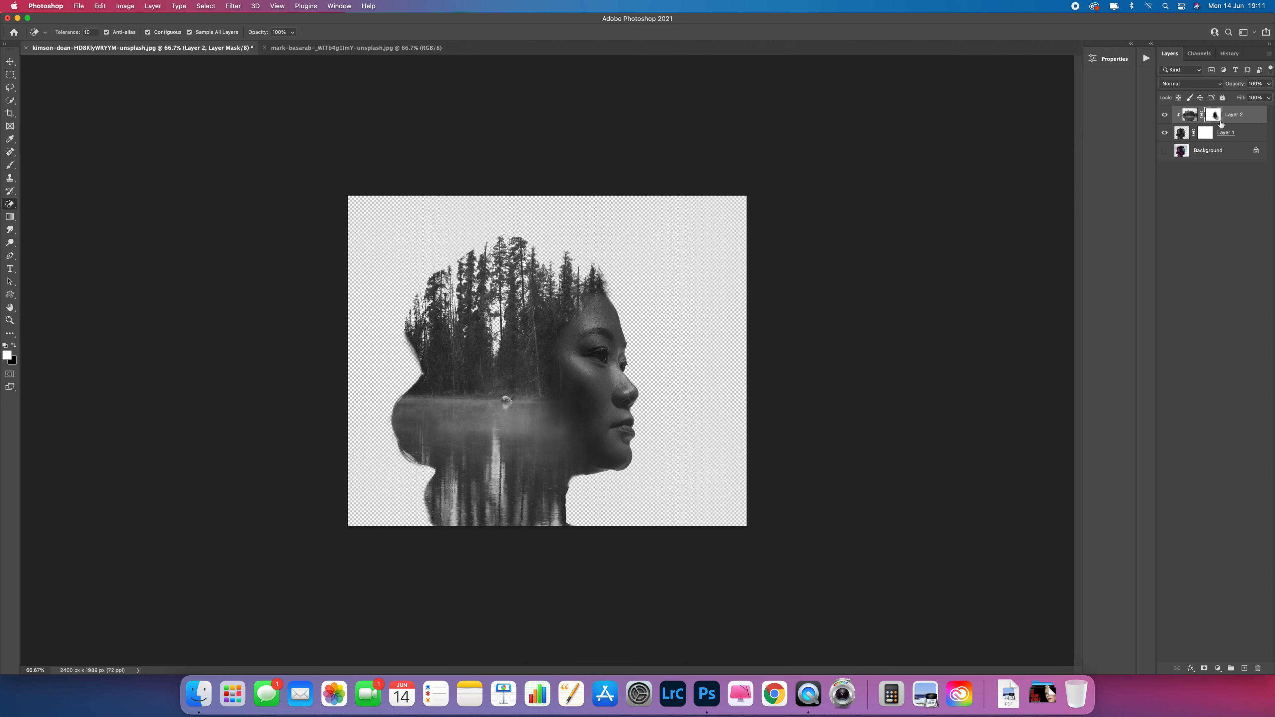
key(super+plus)
click(10, 169)
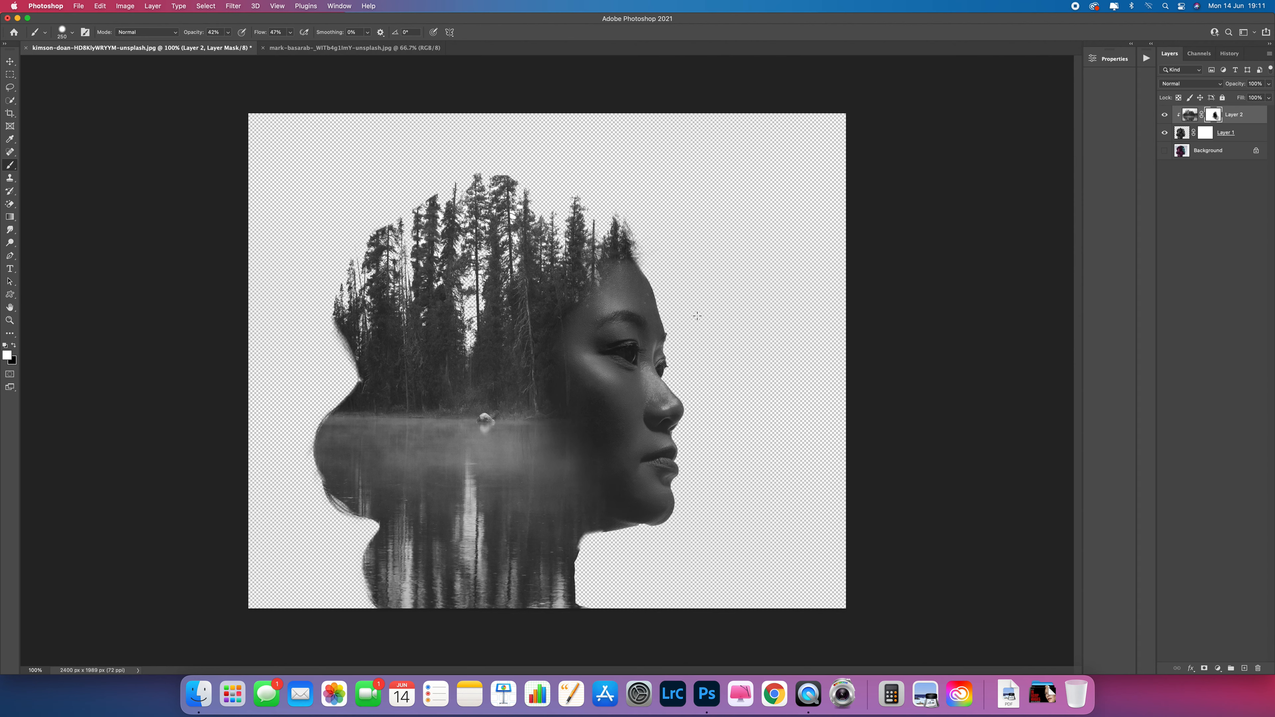
click(580, 418)
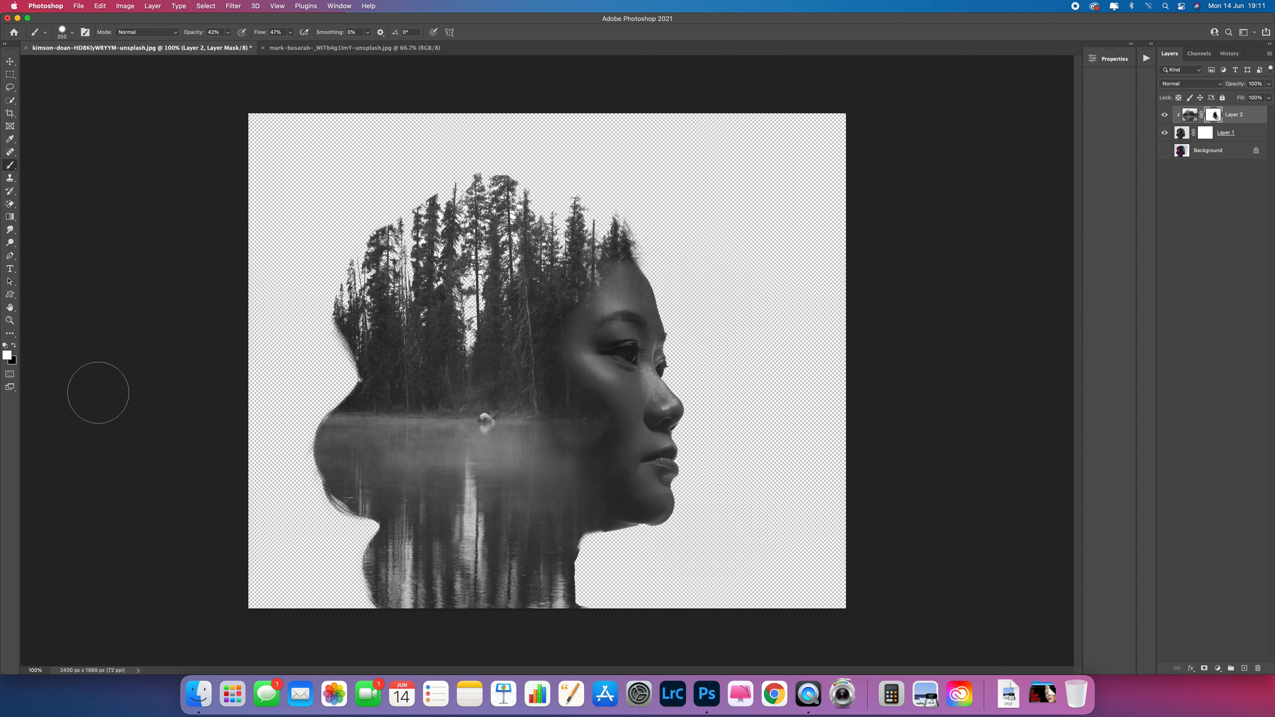
click(14, 345)
mouse_move(593, 422)
mouse_down()
mouse_move(598, 394)
mouse_move(605, 421)
mouse_move(572, 351)
mouse_move(634, 485)
mouse_up()
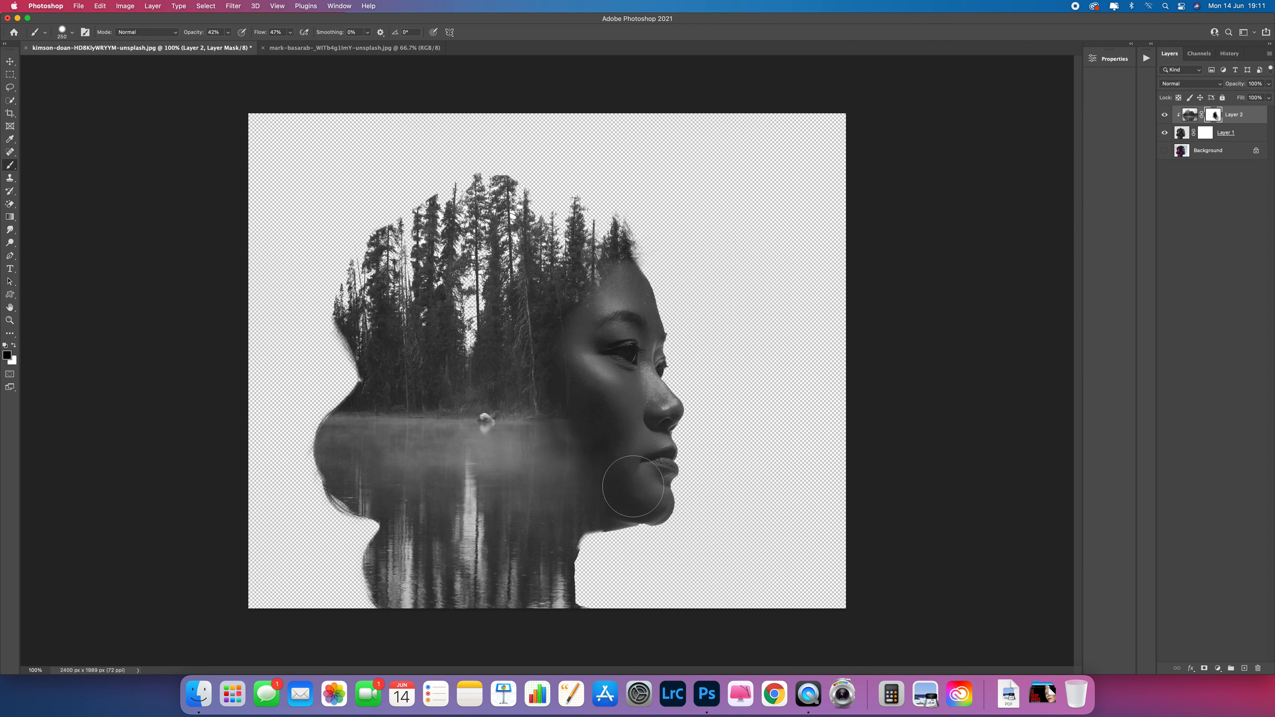
Soften the brush to 19% opacity and 8% flow, and set its size to 300 px
click(227, 32)
drag(227, 45, 215, 45)
click(290, 33)
drag(292, 45, 271, 58)
key(bracketright)
key(bracketright)
key(bracketright)
key(bracketright)
key(bracketleft)
key(bracketleft)
key(bracketleft)
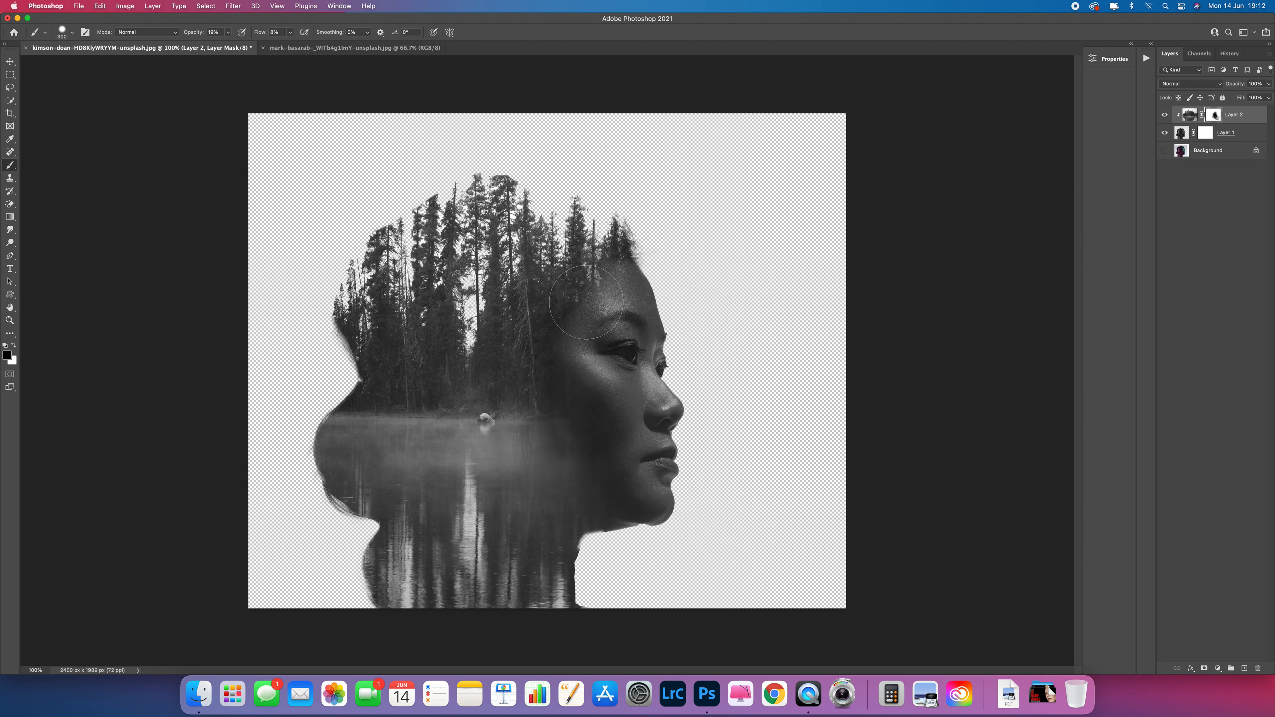
Brush black on Layer 2's mask along the hairline beside the face and around the jaw to soften the blend
mouse_move(556, 307)
mouse_down()
mouse_move(618, 292)
mouse_move(529, 364)
mouse_move(527, 331)
mouse_move(558, 374)
mouse_up()
mouse_move(584, 498)
mouse_down()
mouse_move(536, 360)
mouse_move(602, 273)
mouse_move(517, 397)
mouse_move(579, 336)
mouse_move(579, 299)
mouse_move(536, 416)
mouse_move(594, 283)
mouse_move(577, 289)
mouse_move(548, 372)
mouse_move(528, 382)
mouse_move(580, 284)
mouse_move(515, 399)
mouse_move(450, 424)
mouse_move(536, 393)
mouse_move(589, 257)
mouse_move(499, 345)
mouse_move(485, 422)
mouse_move(563, 291)
mouse_move(522, 342)
mouse_move(527, 435)
mouse_move(516, 420)
mouse_move(534, 329)
mouse_move(561, 295)
mouse_move(532, 469)
mouse_move(573, 500)
mouse_move(561, 528)
mouse_up()
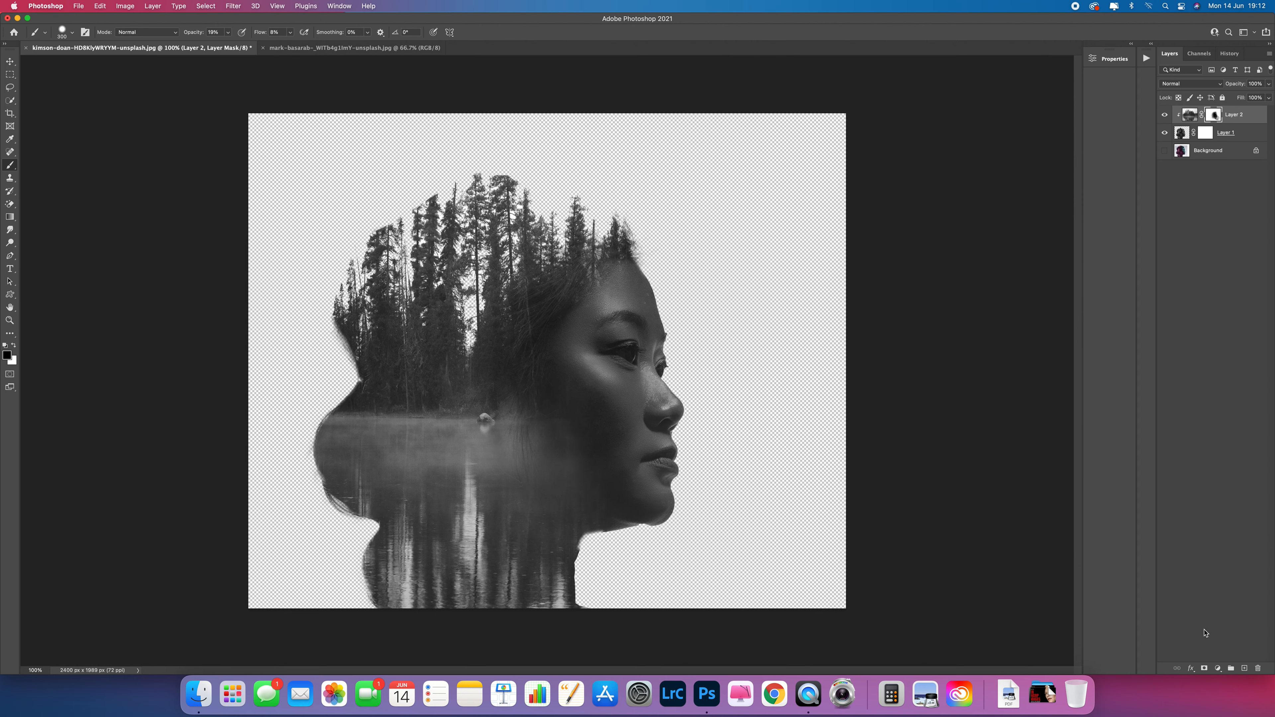
Add a white Solid Color fill layer and place it beneath Layer 1 as the backdrop
click(1218, 669)
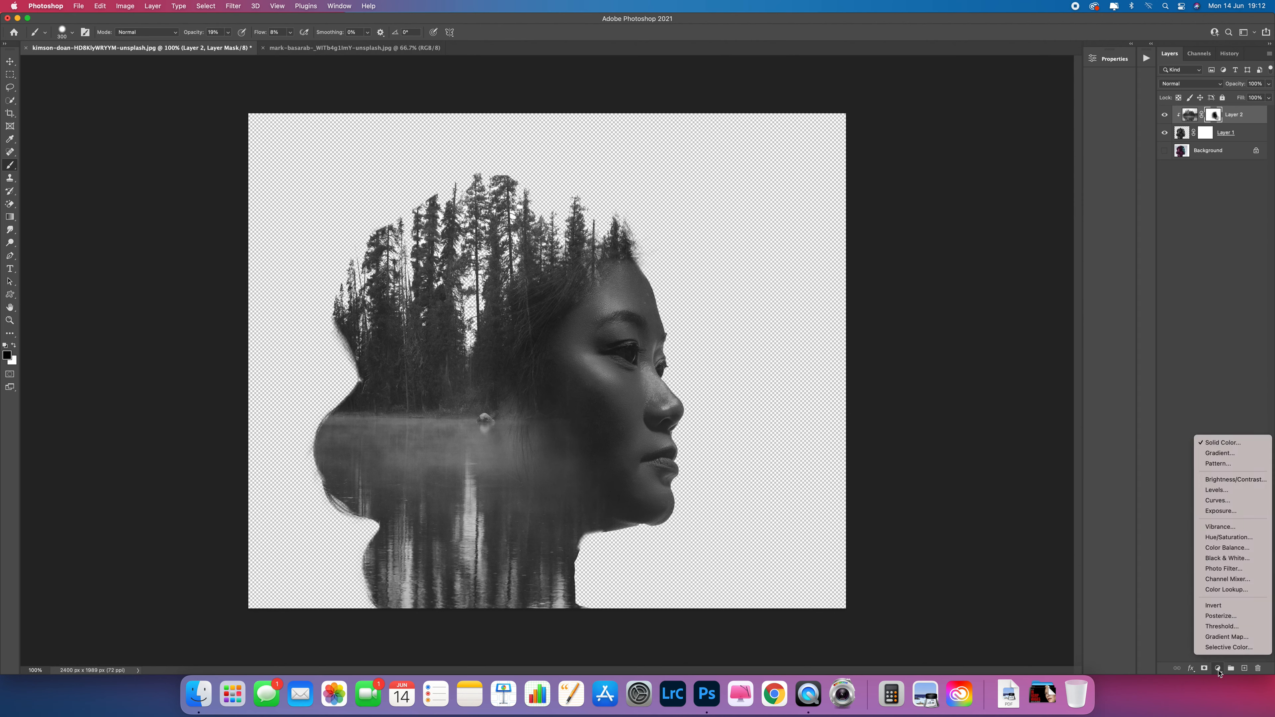
click(1233, 443)
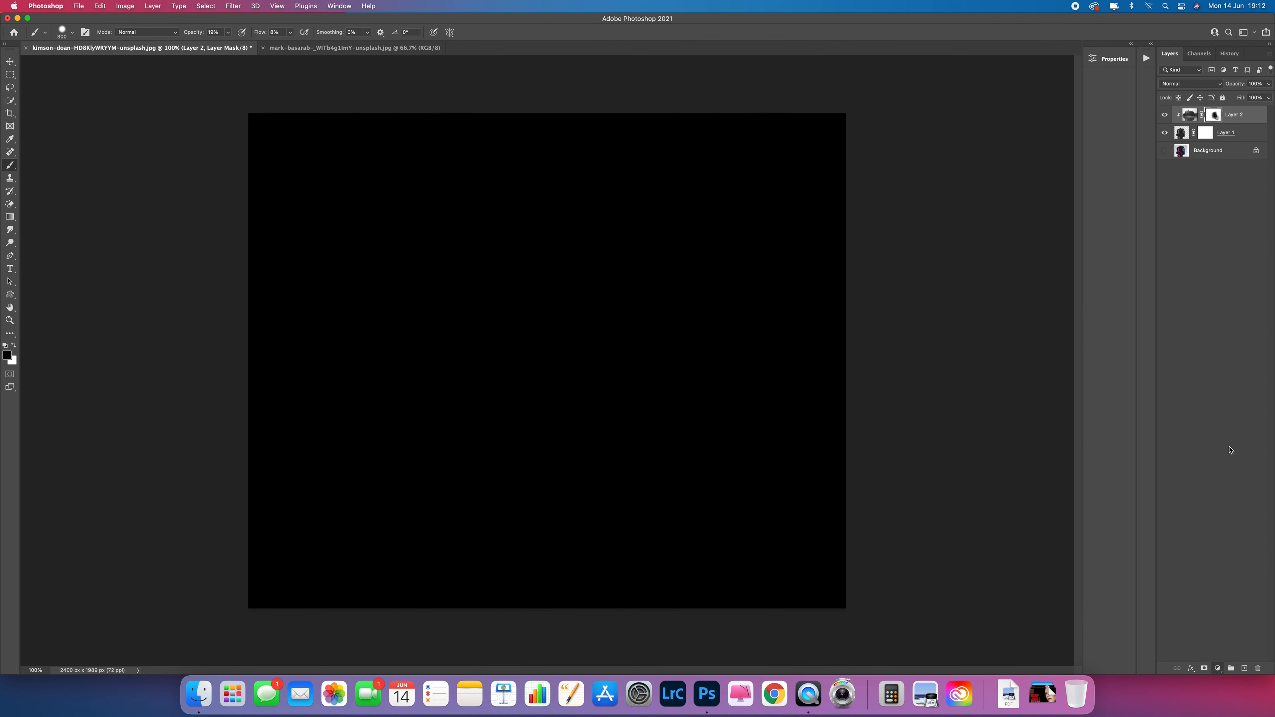
mouse_move(803, 175)
mouse_down()
mouse_move(800, 151)
mouse_move(674, 77)
mouse_move(687, 77)
mouse_up()
click(926, 100)
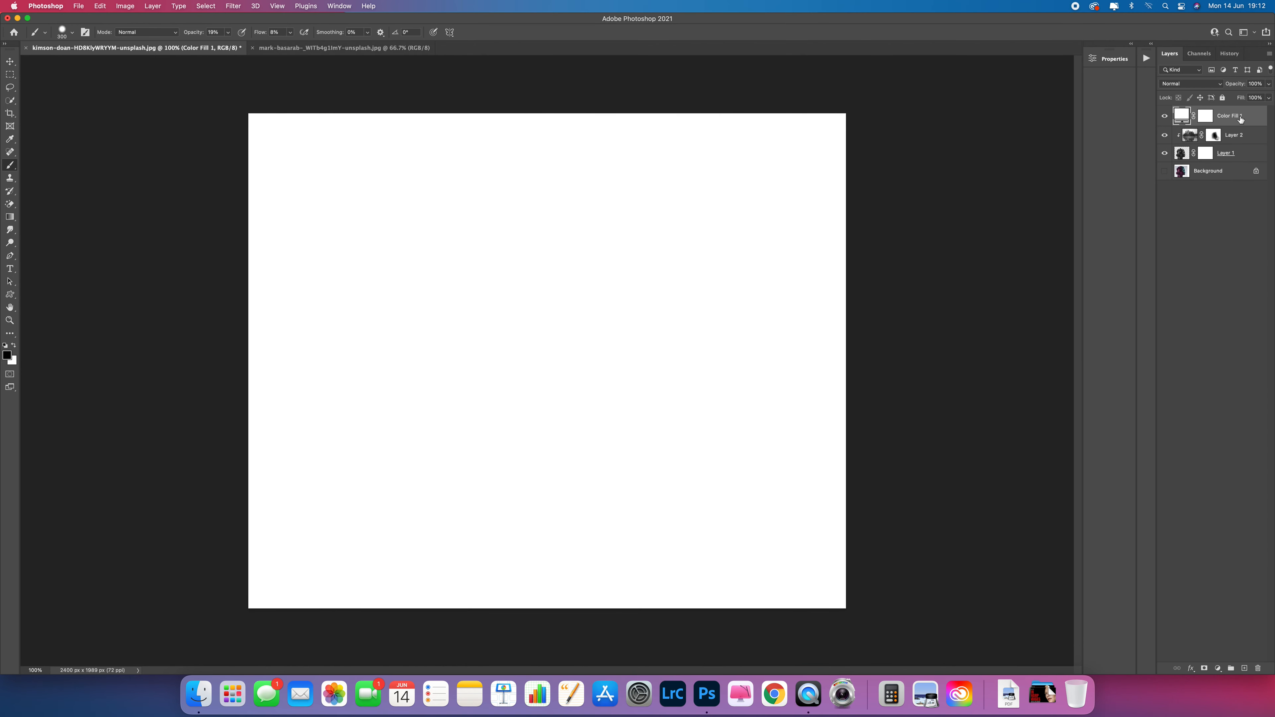
drag(1237, 115, 1240, 161)
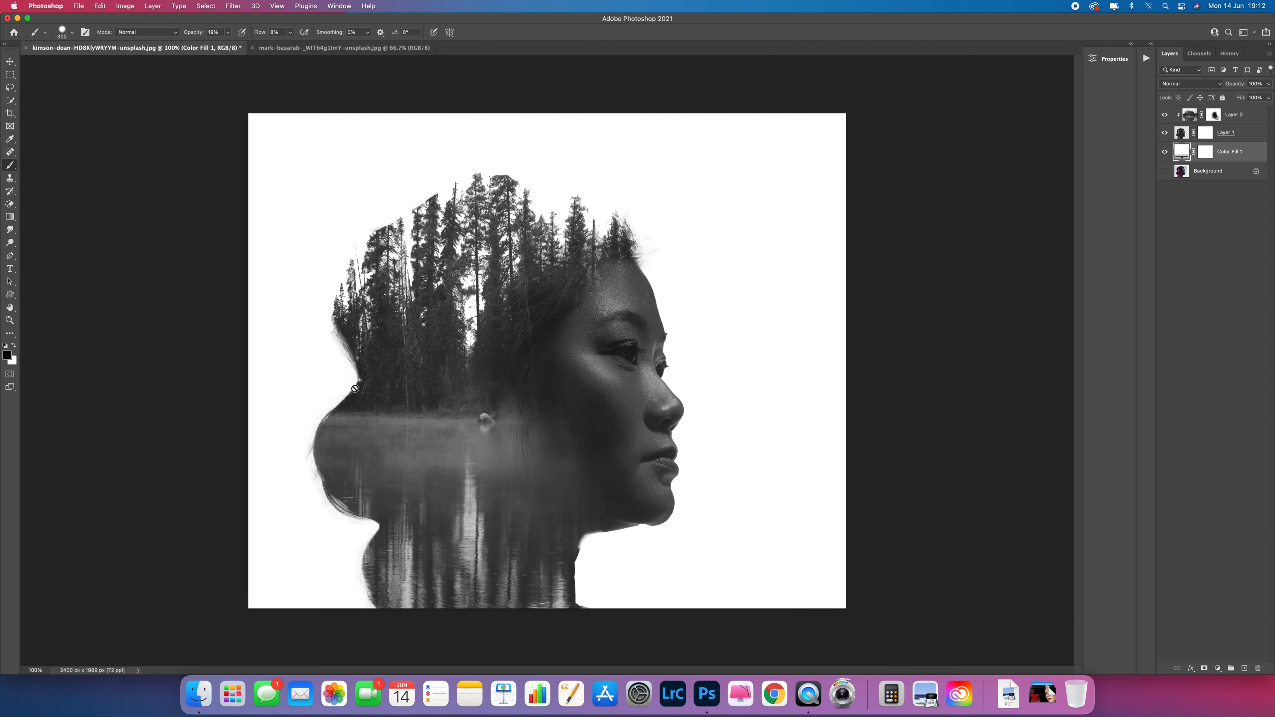
Set up the Eraser tool on Layer 1 with 49% opacity, 38% flow and lower hardness
key(super+plus)
drag(298, 157, 567, 375)
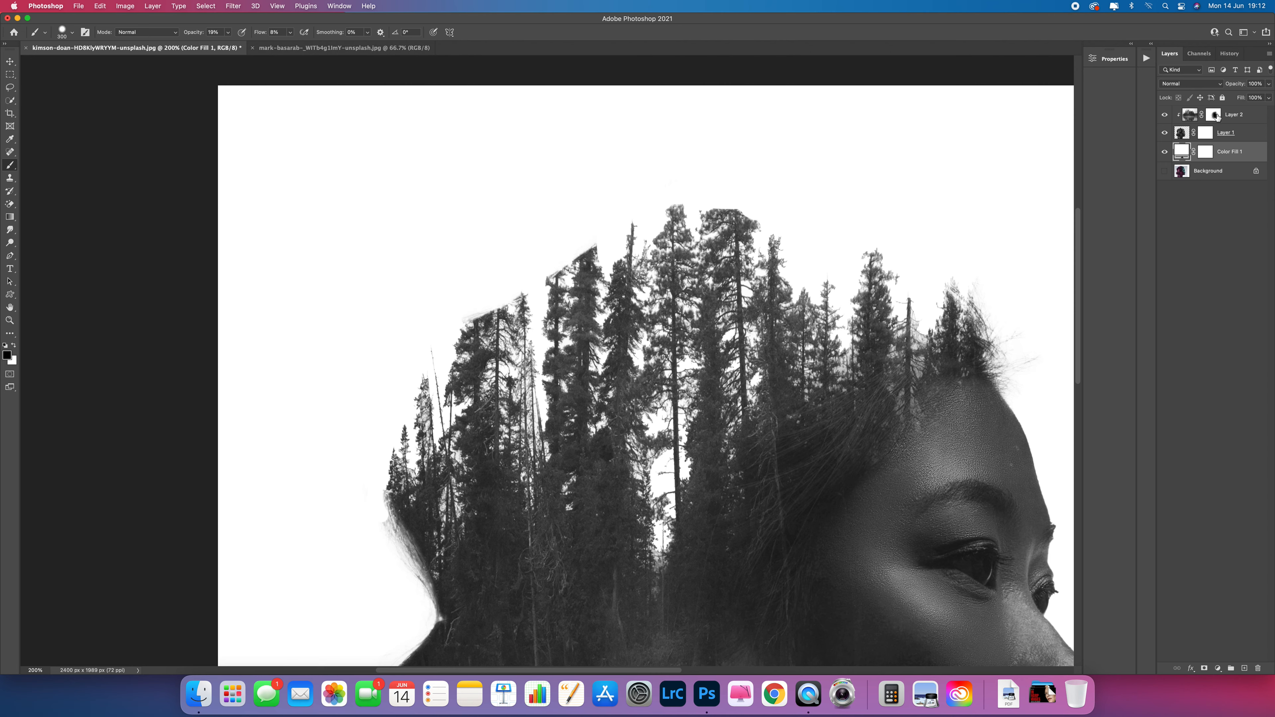
click(1183, 133)
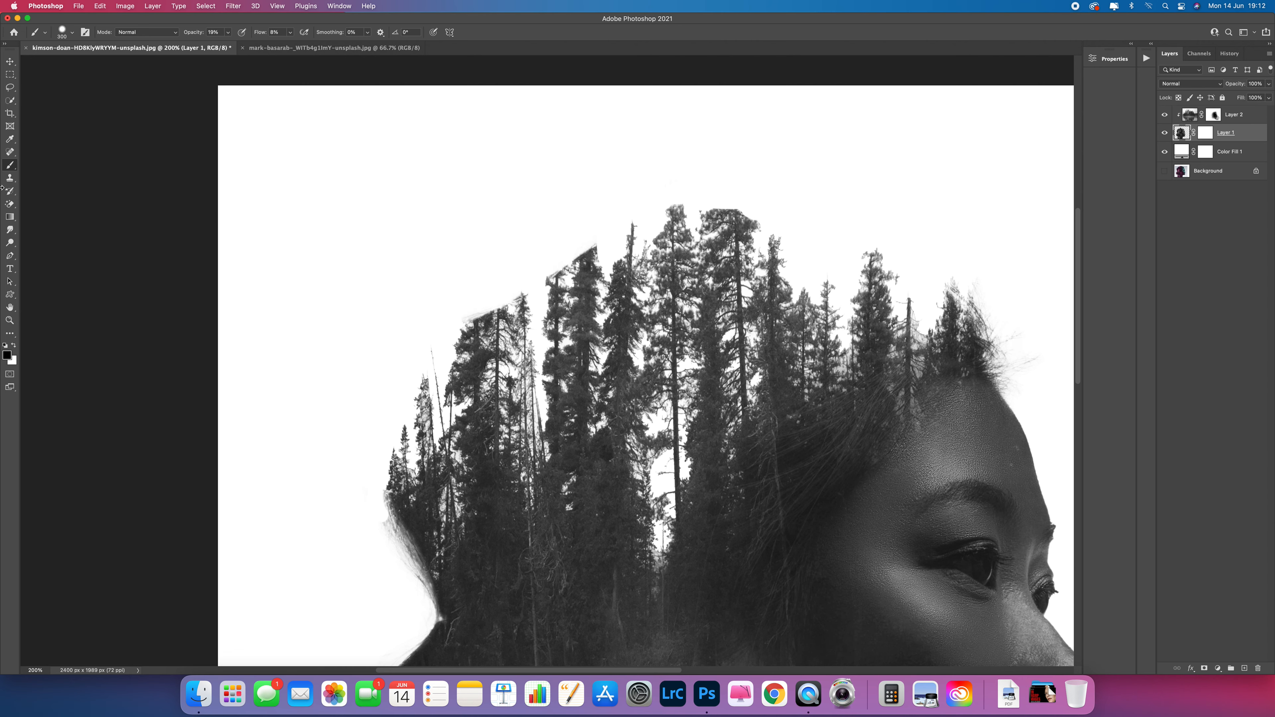
drag(10, 203, 63, 206)
click(63, 206)
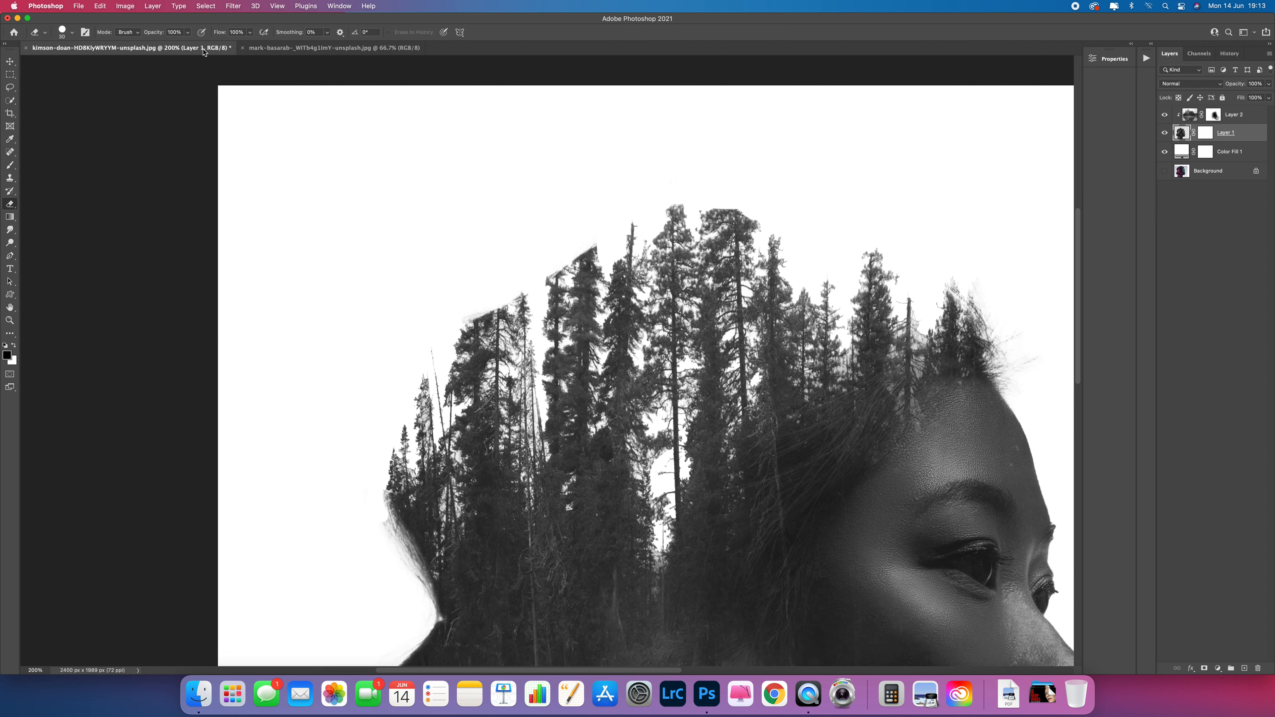
drag(189, 36, 166, 44)
click(250, 34)
drag(250, 44, 221, 45)
click(71, 35)
drag(98, 87, 44, 88)
click(158, 19)
Erase the hard cut-off edges above the treetops at the back of the head with a 20 px eraser
key(bracketleft)
drag(569, 271, 580, 262)
drag(593, 253, 596, 260)
mouse_move(492, 308)
mouse_down()
mouse_move(464, 317)
mouse_move(516, 291)
mouse_move(455, 327)
mouse_move(527, 276)
mouse_up()
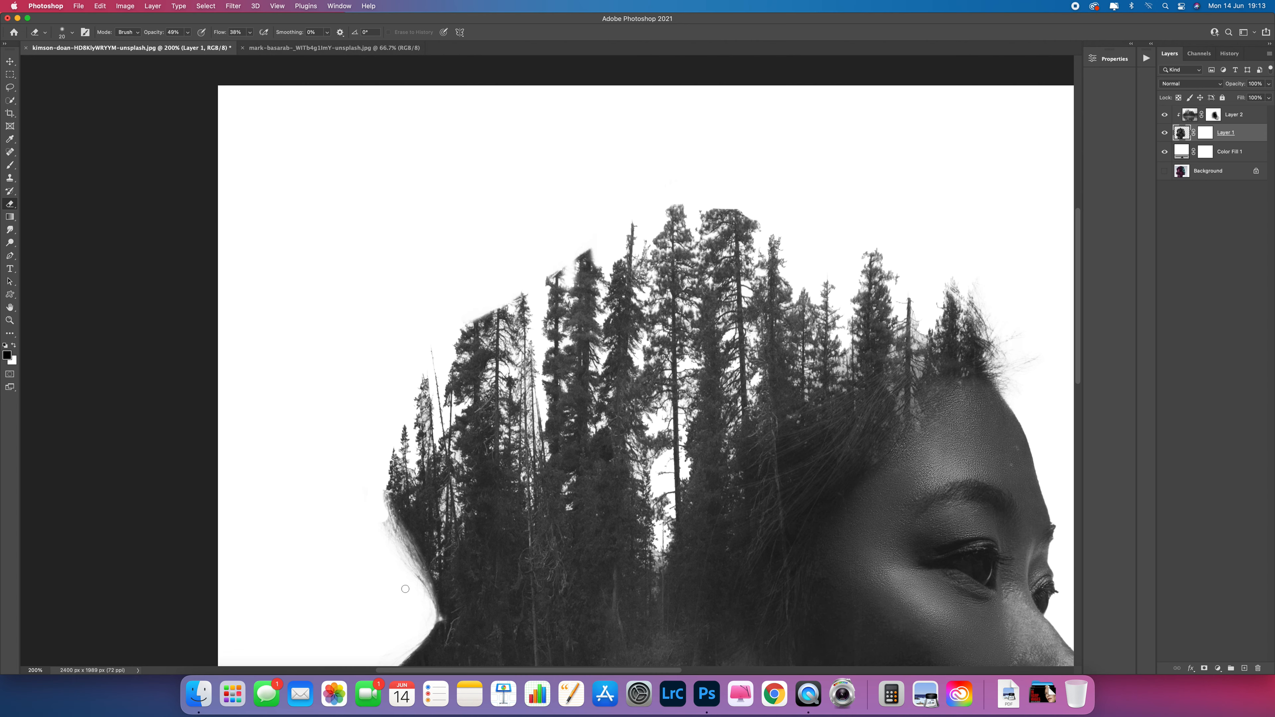
Enlarge the eraser and erase the stray hair fringe along the back of the head beside the trees
key(bracketright)
key(bracketright)
key(bracketright)
key(bracketright)
key(bracketright)
mouse_move(400, 577)
mouse_down()
mouse_move(371, 517)
mouse_move(404, 605)
mouse_move(404, 573)
mouse_move(360, 514)
mouse_move(372, 509)
mouse_move(389, 545)
mouse_move(369, 501)
mouse_move(404, 572)
mouse_move(364, 484)
mouse_up()
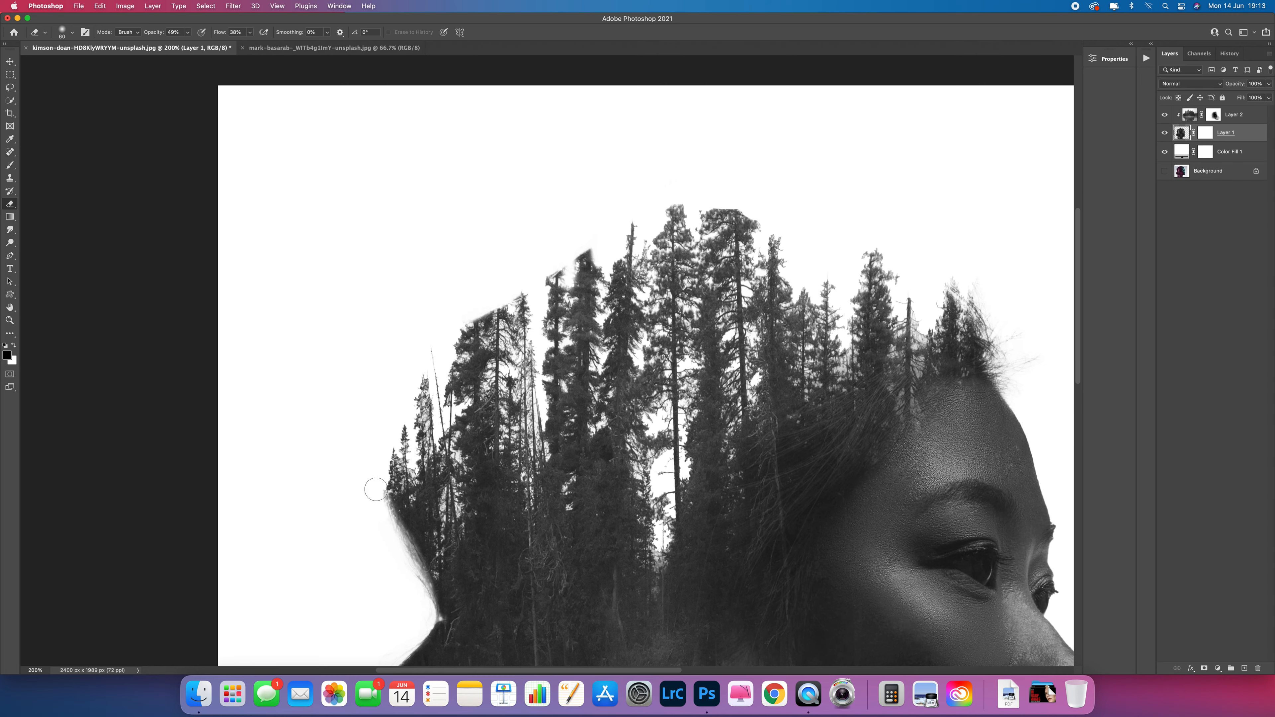
key(super+0)
key(super+minus)
key(super+plus)
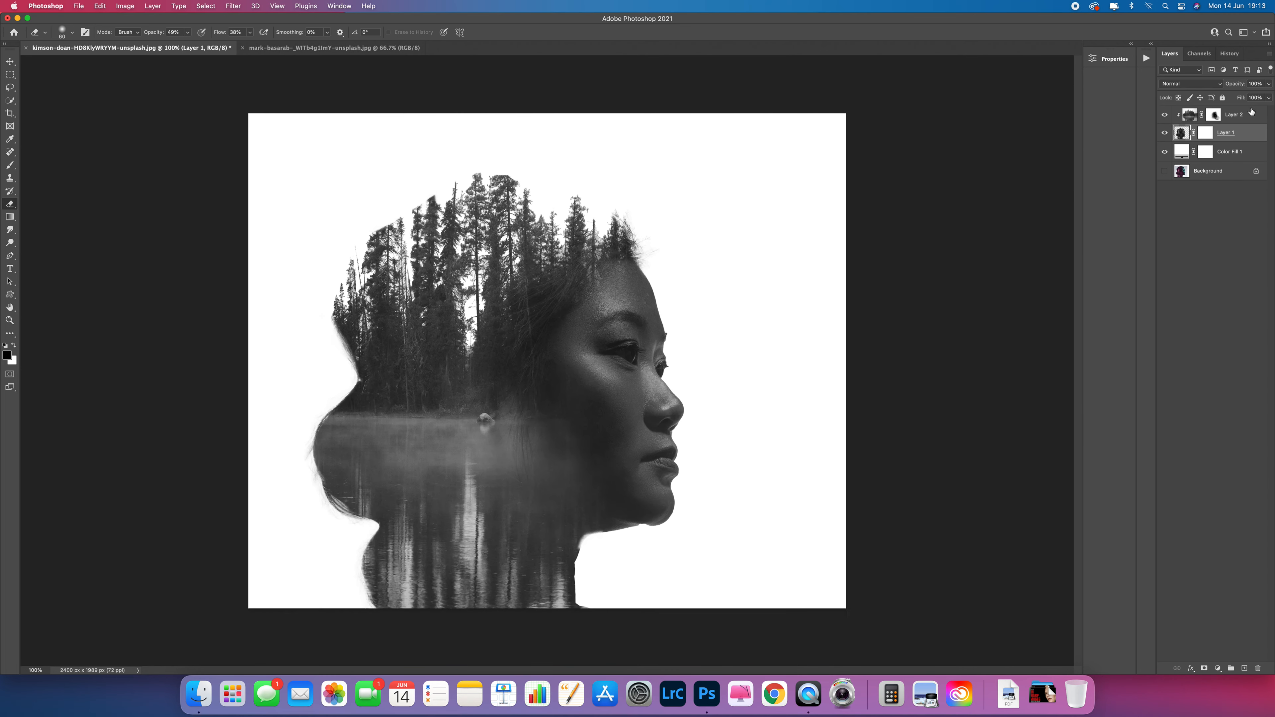
Try brushing black on Layer 1's mask over the cheek with a larger soft brush, and undo those strokes
click(1215, 116)
click(1204, 135)
click(10, 165)
drag(572, 349, 569, 388)
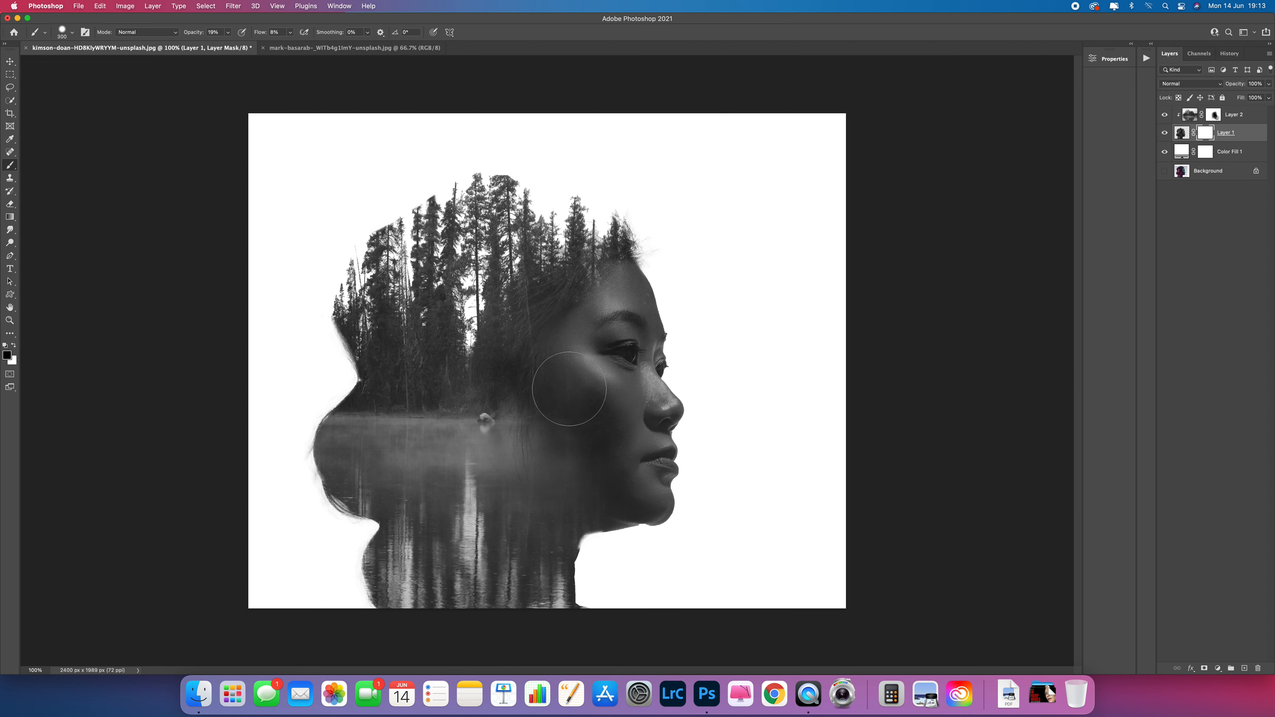
key(bracketright)
key(bracketright)
key(bracketright)
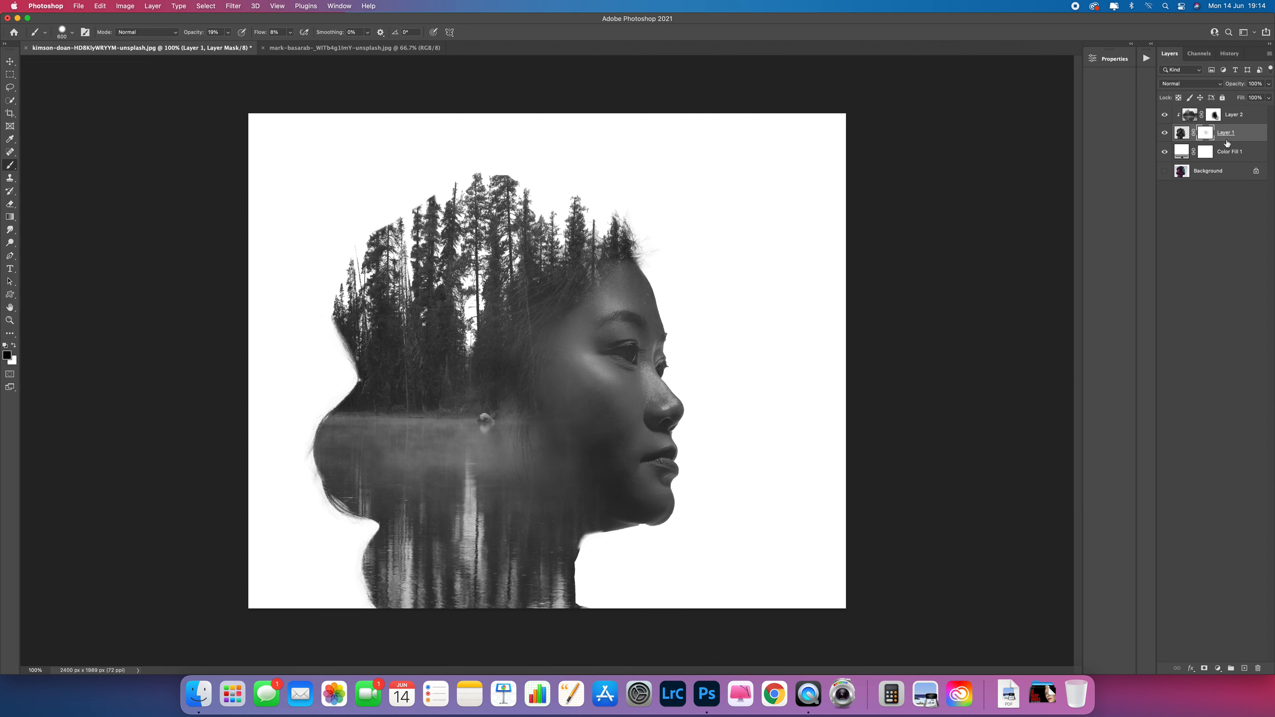
key(super+z)
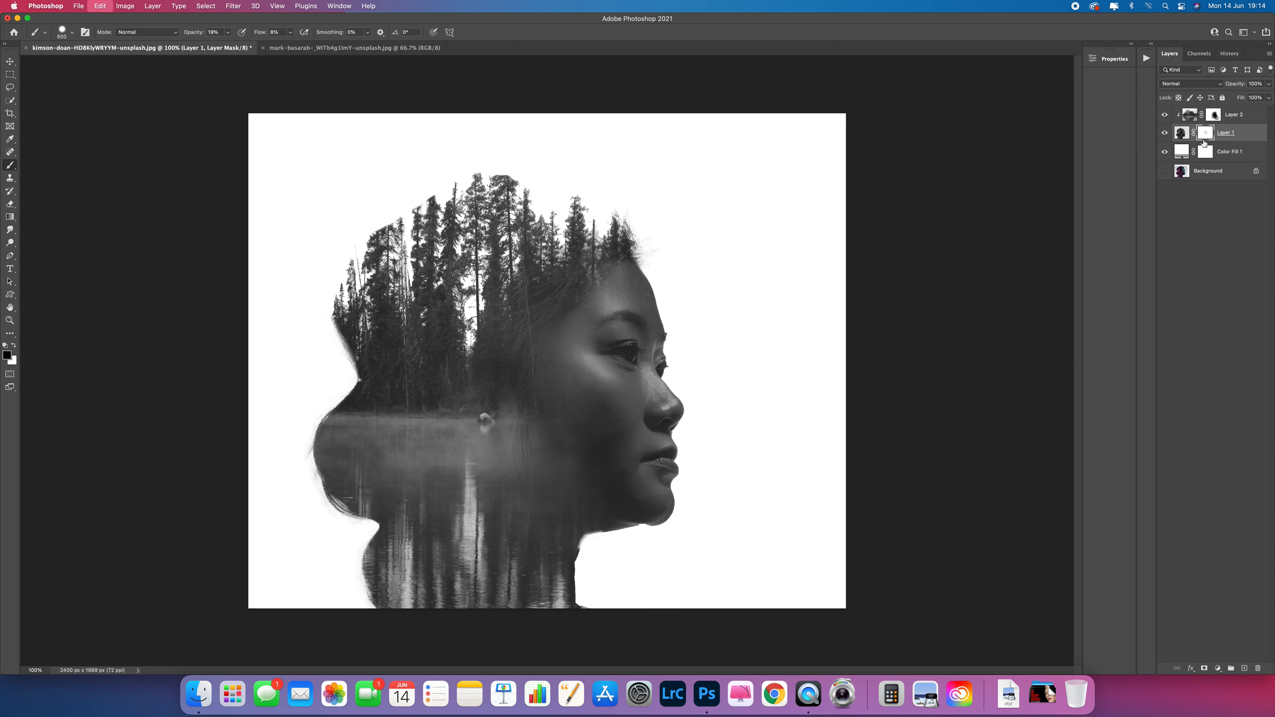
key(super+z)
key(super+z)
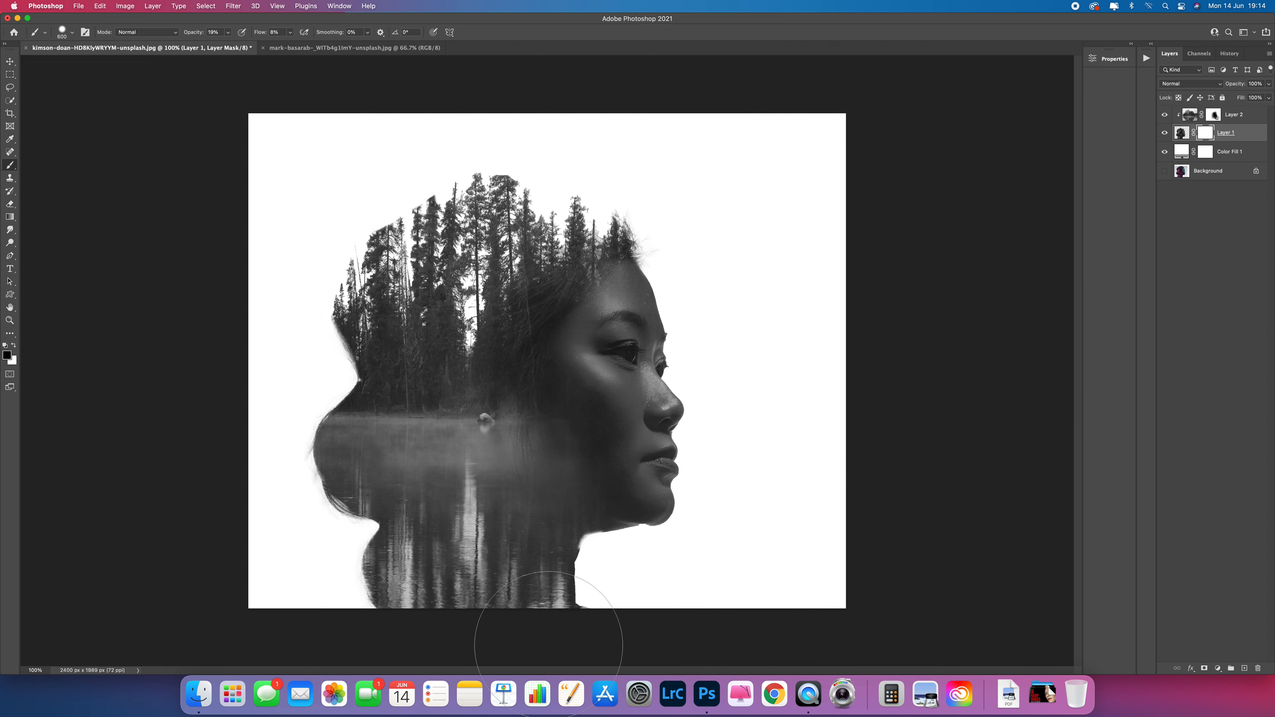
Fade the bottom of the neck into white on Layer 1 with the Eraser, enlarging it to 400 px
click(1179, 134)
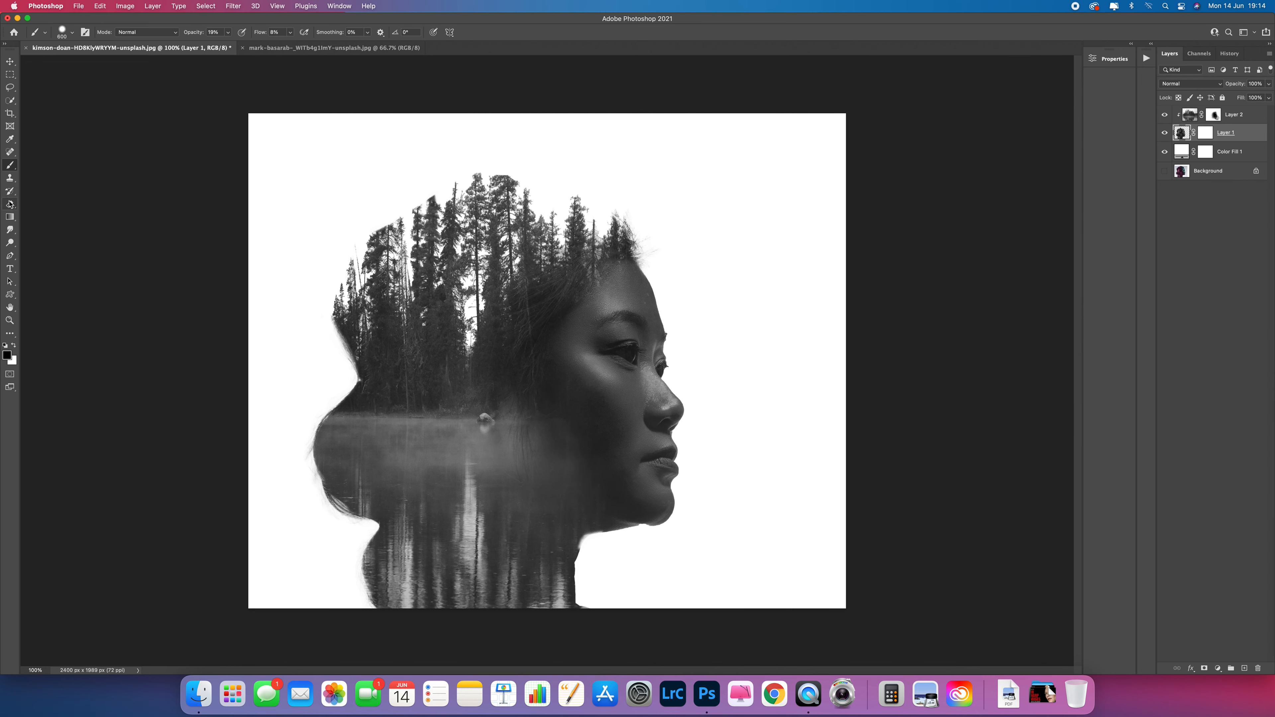
drag(10, 204, 48, 203)
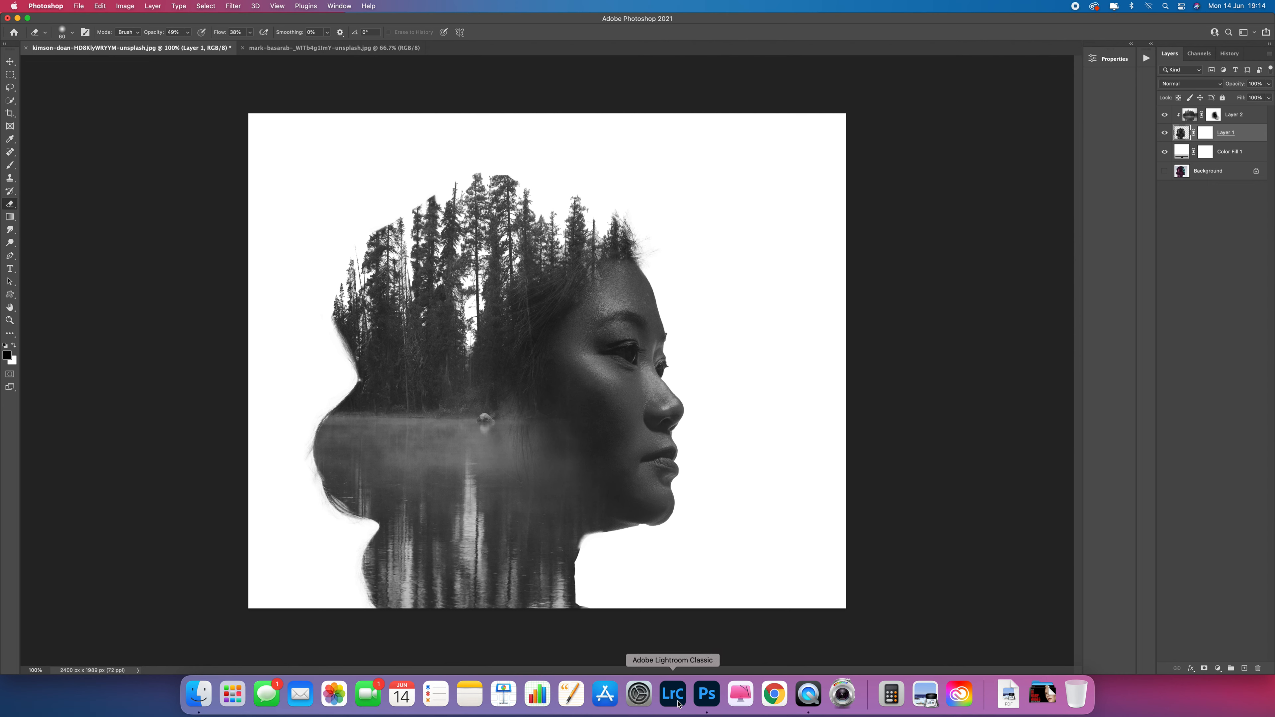
key(bracketright)
key(bracketright)
key(bracketright)
key(bracketright)
mouse_move(385, 591)
mouse_down()
mouse_move(595, 591)
mouse_move(540, 584)
mouse_move(609, 578)
mouse_move(590, 557)
mouse_move(313, 570)
mouse_move(606, 586)
mouse_move(284, 570)
mouse_move(501, 613)
mouse_move(649, 592)
mouse_move(307, 561)
mouse_move(663, 599)
mouse_up()
key(bracketleft)
key(bracketright)
key(bracketright)
click(569, 582)
key(bracketright)
key(bracketright)
key(bracketright)
key(bracketright)
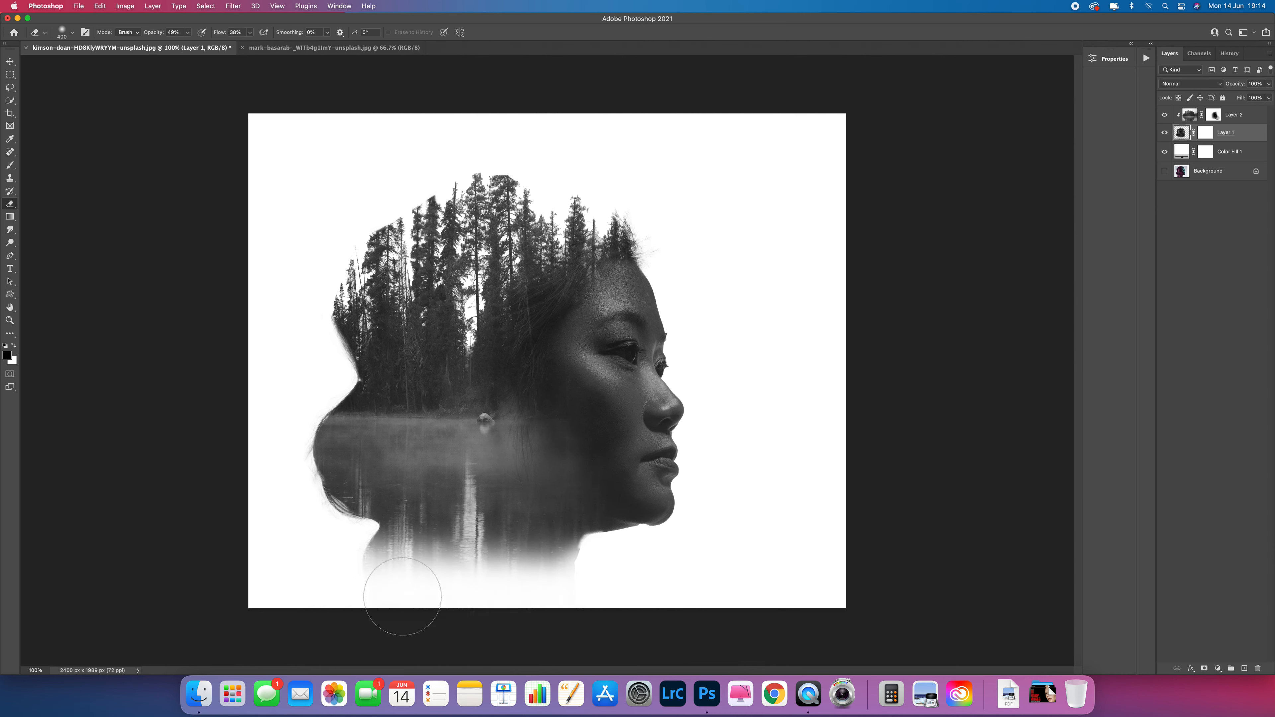
Try erasing the outer edge of the hair bun on Layer 1, and undo the erasing
mouse_move(330, 547)
mouse_down()
mouse_move(288, 405)
mouse_move(318, 577)
mouse_move(280, 388)
mouse_move(318, 578)
mouse_up()
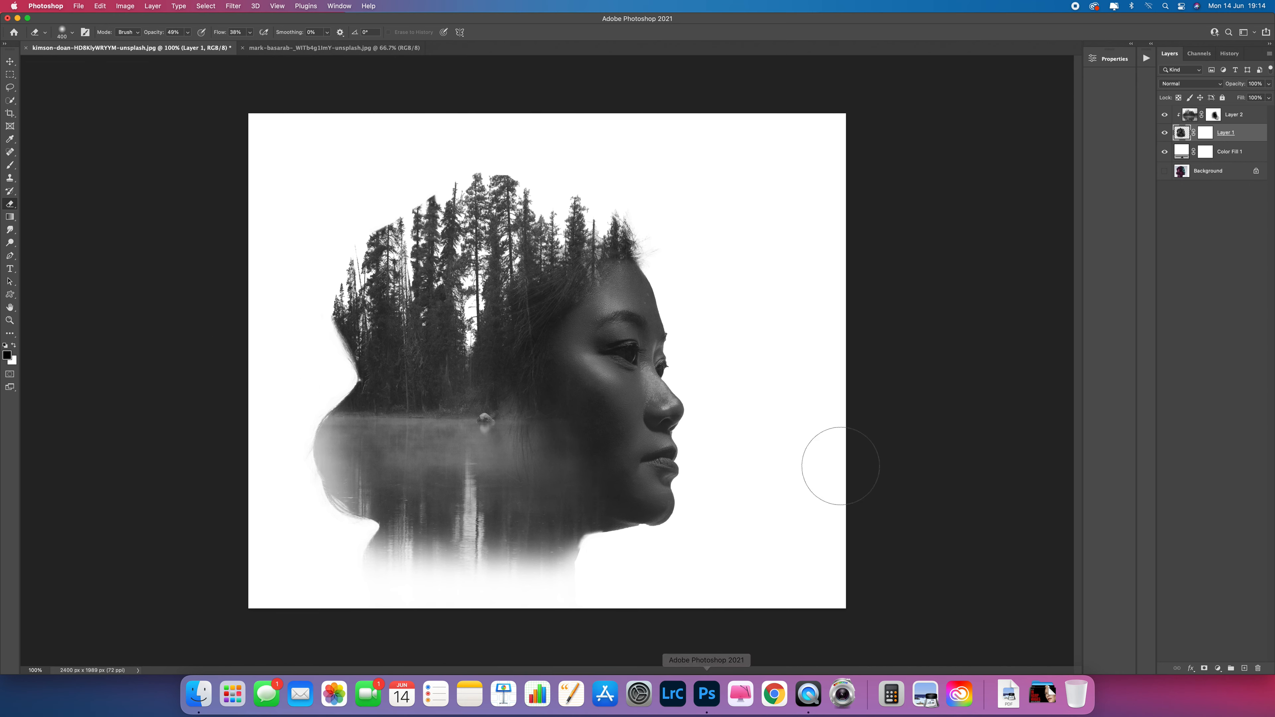
key(super+z)
key(super+z)
key(super+z)
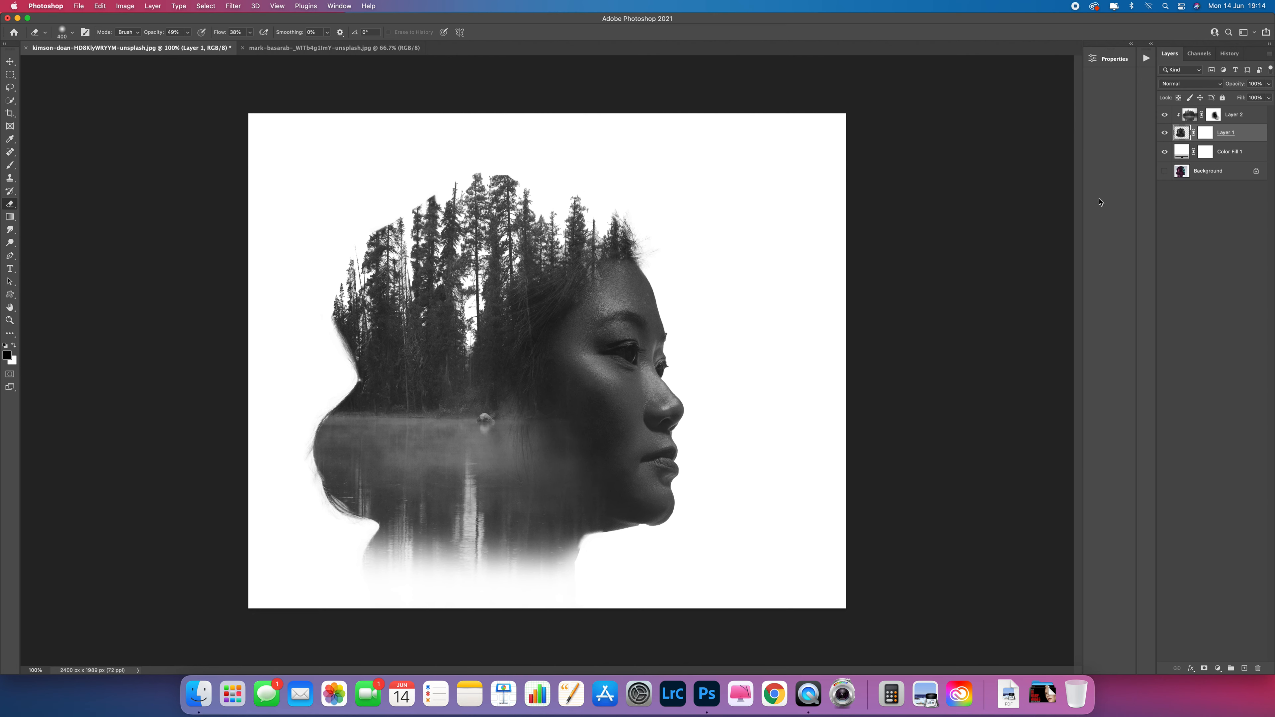
click(77, 4)
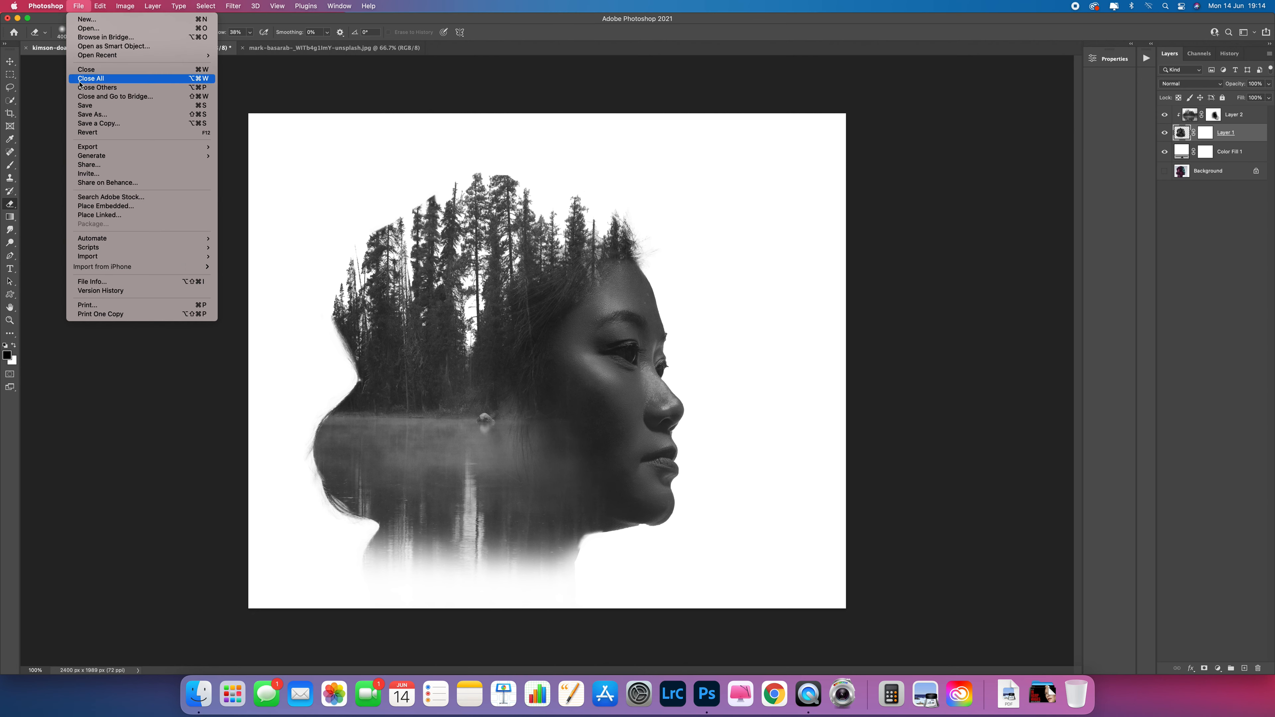
key(Escape)
key(shift+super+s)
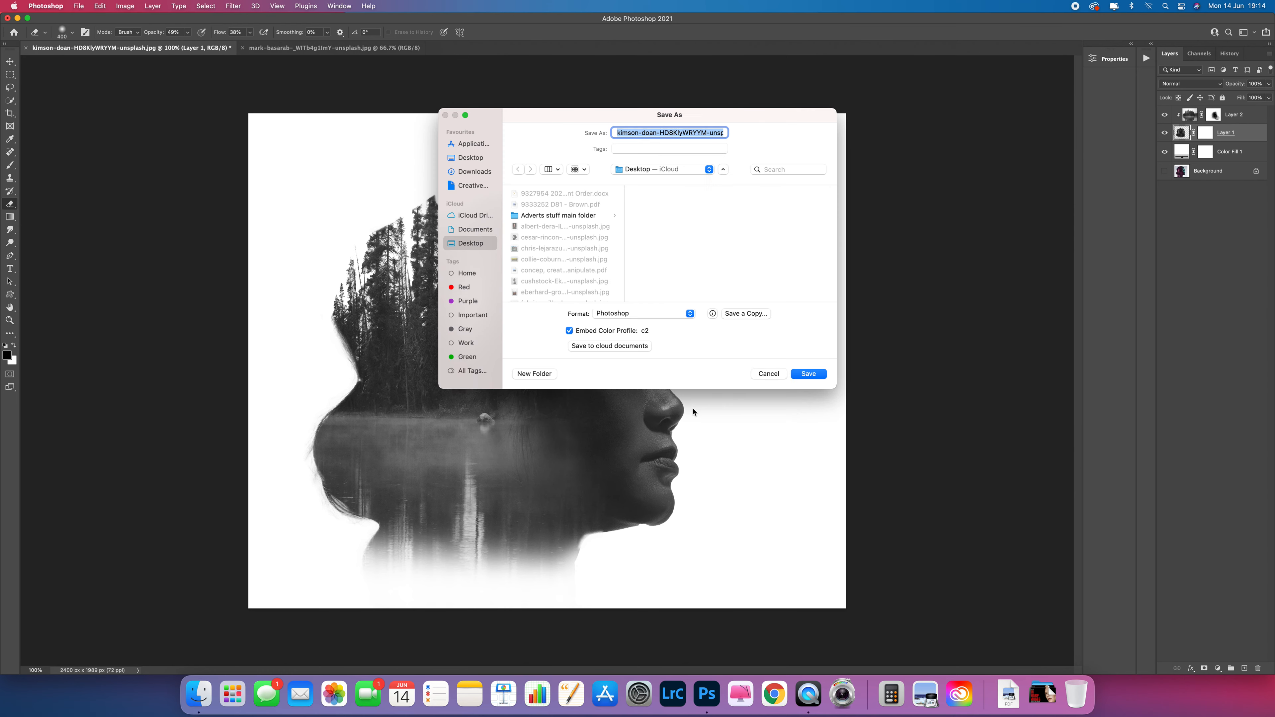
click(768, 373)
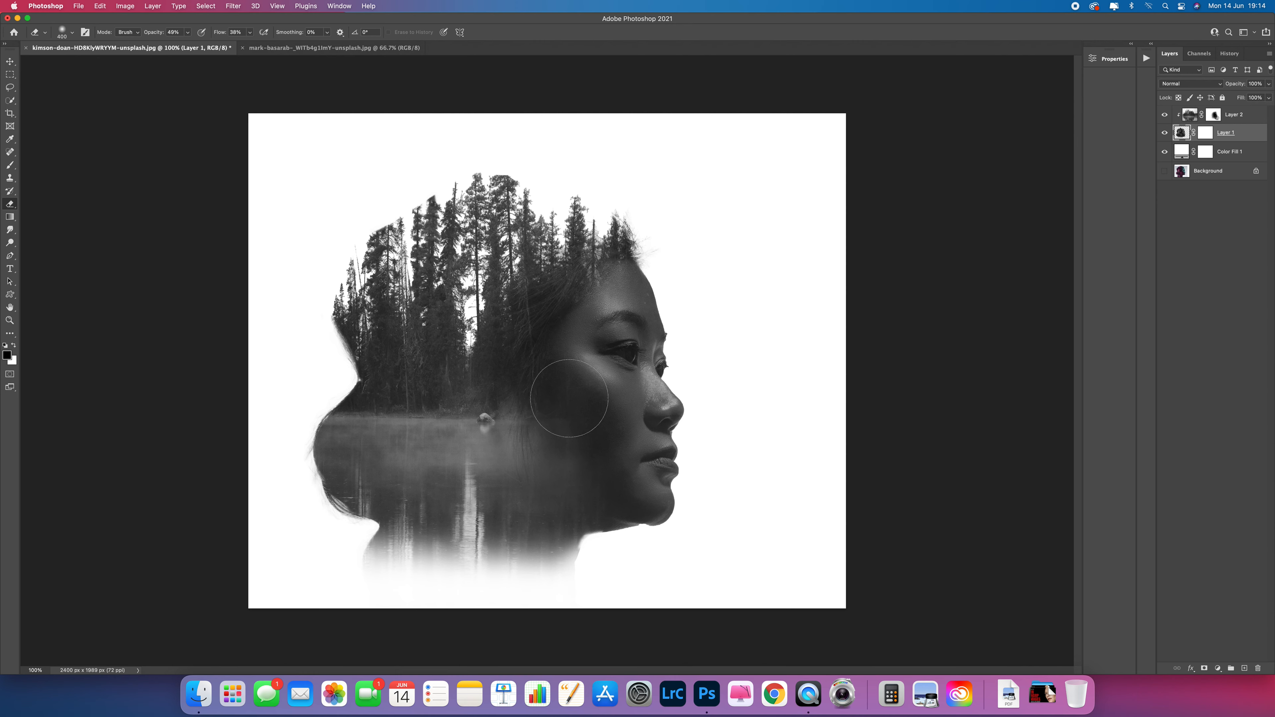
Try merging all visible layers into one, and undo the merge
click(153, 6)
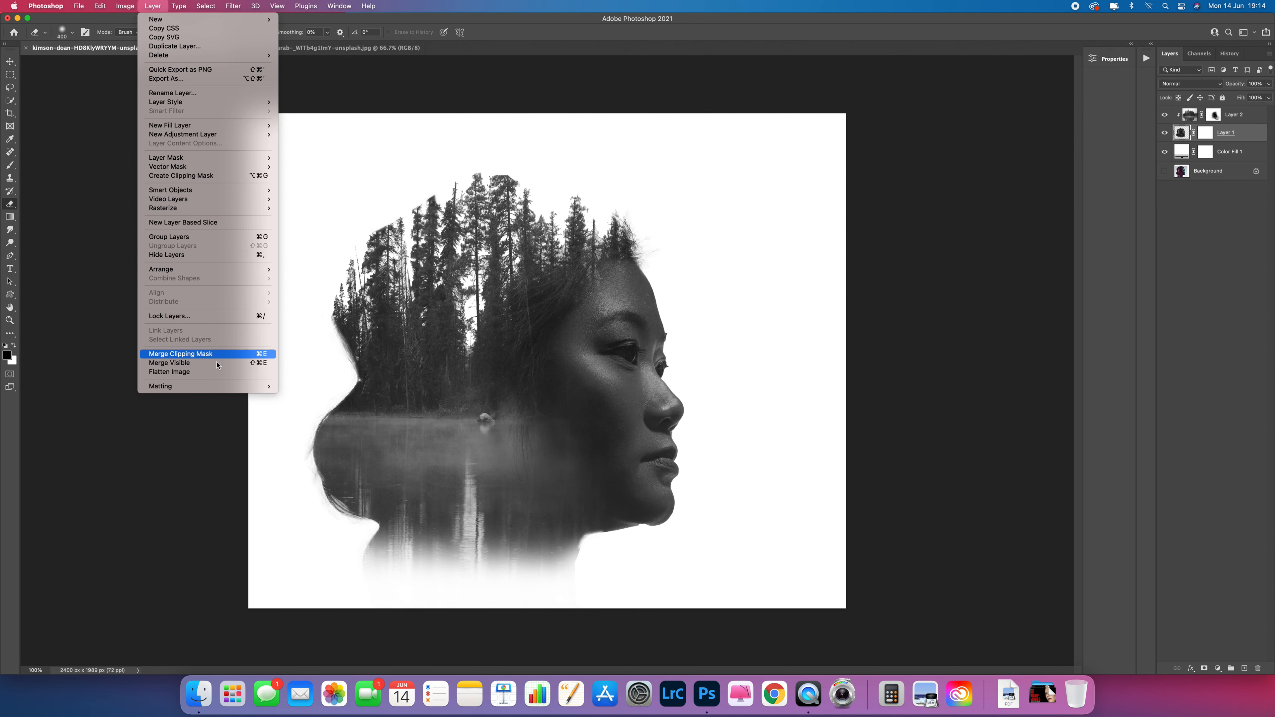
click(231, 369)
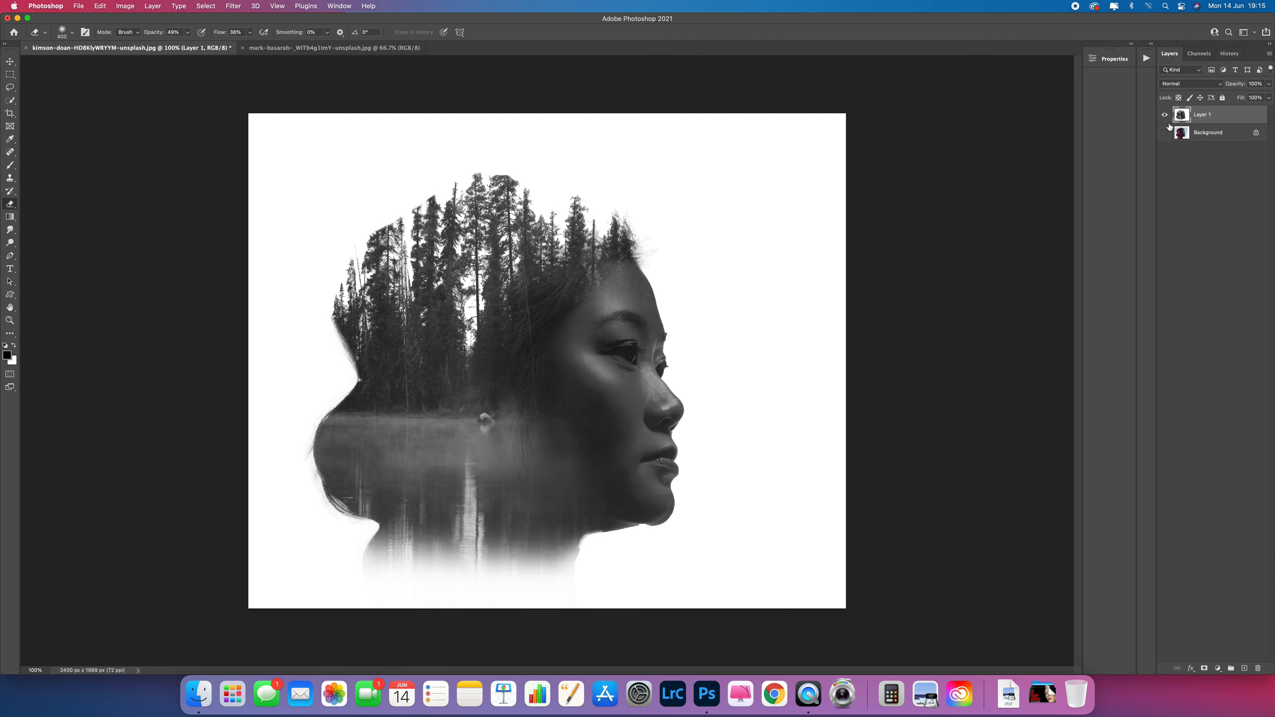
key(super+z)
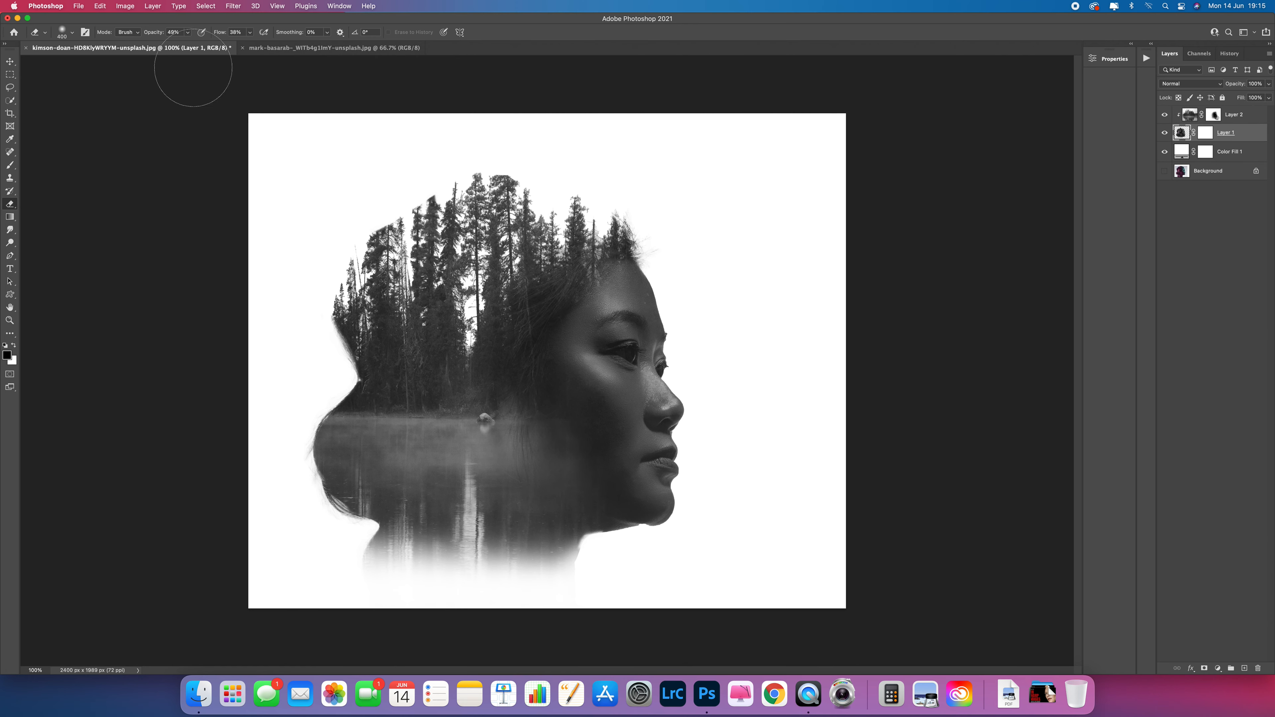
Save the document to the Desktop as a layered TIFF with ZIP image compression and RLE layer compression
click(78, 6)
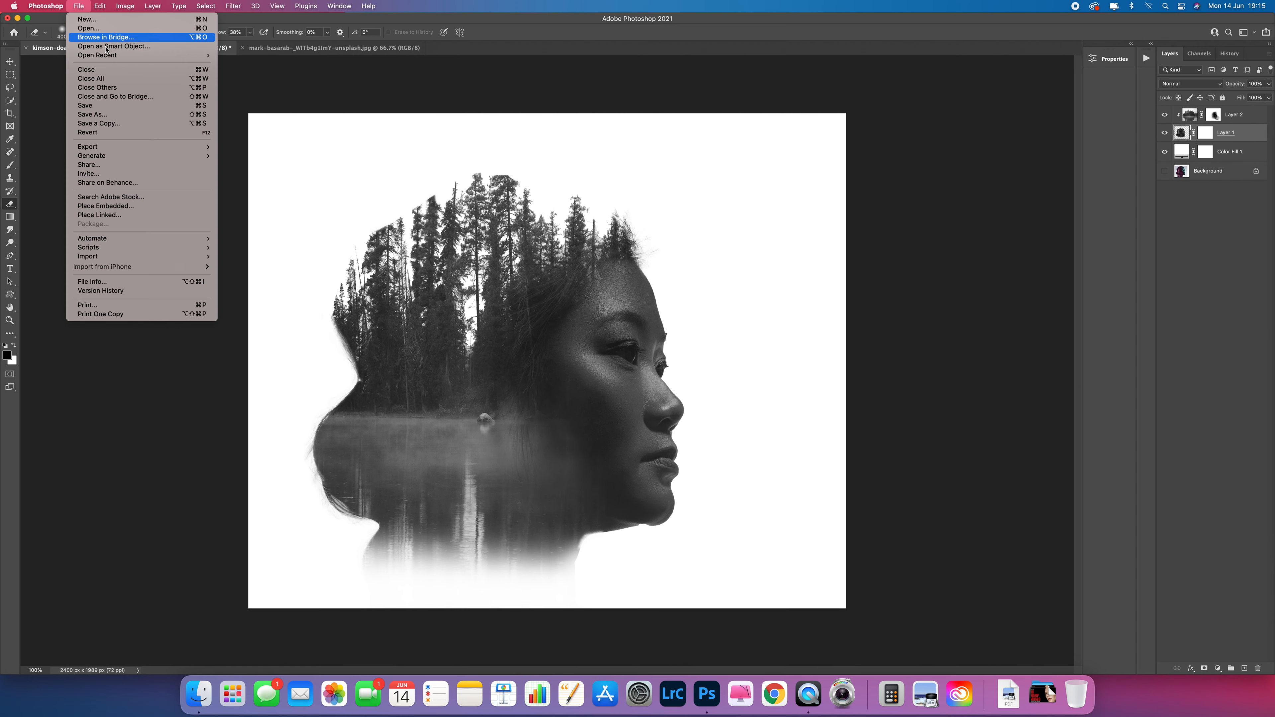
click(117, 115)
click(658, 312)
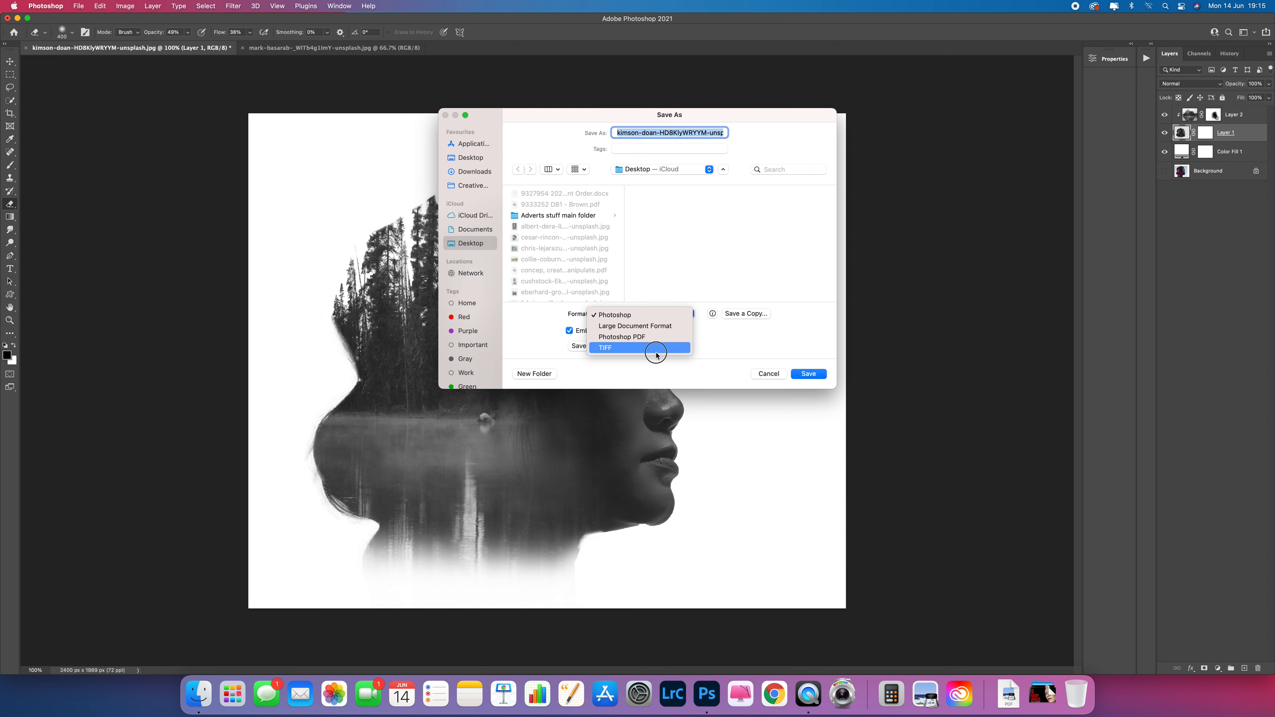
click(667, 350)
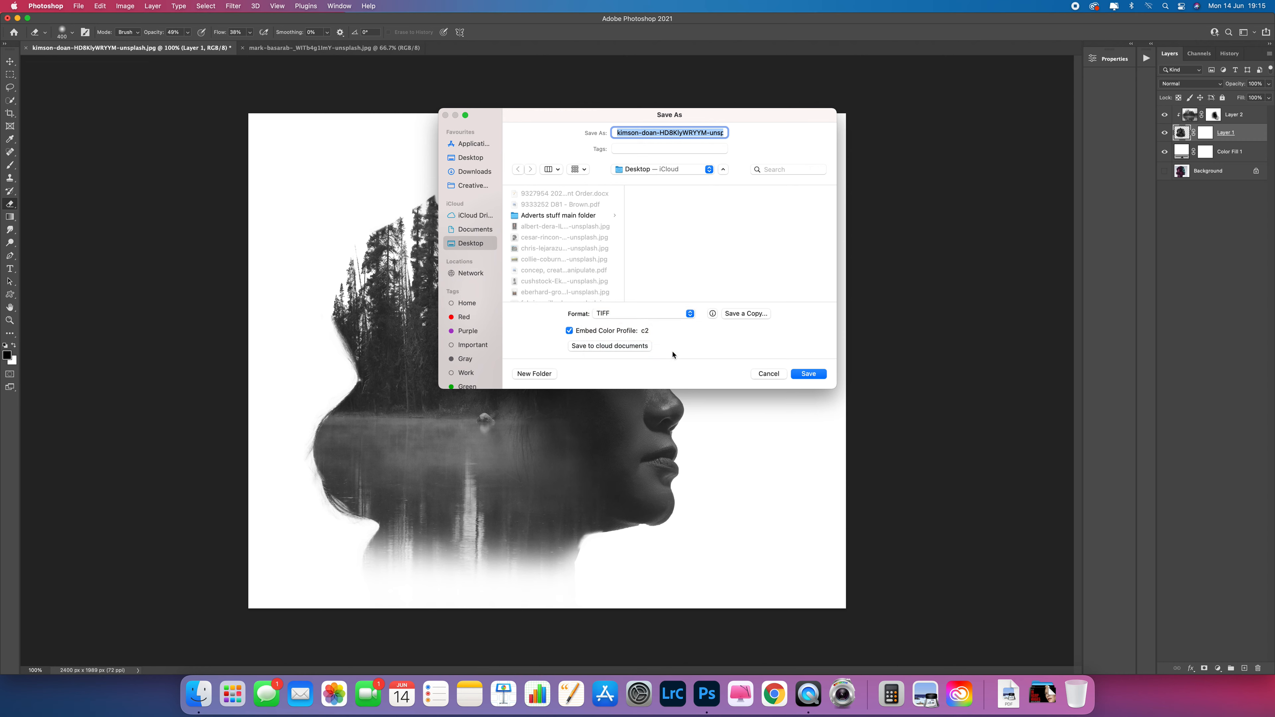
click(804, 375)
click(763, 284)
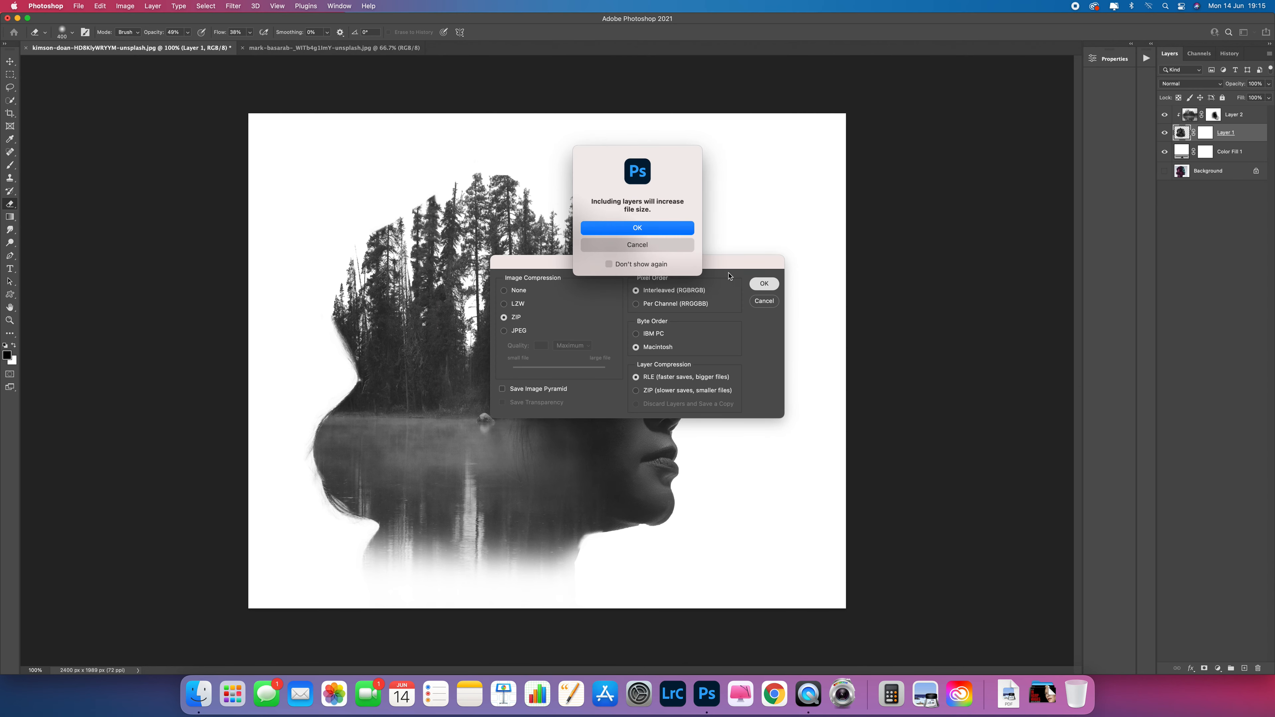
click(671, 234)
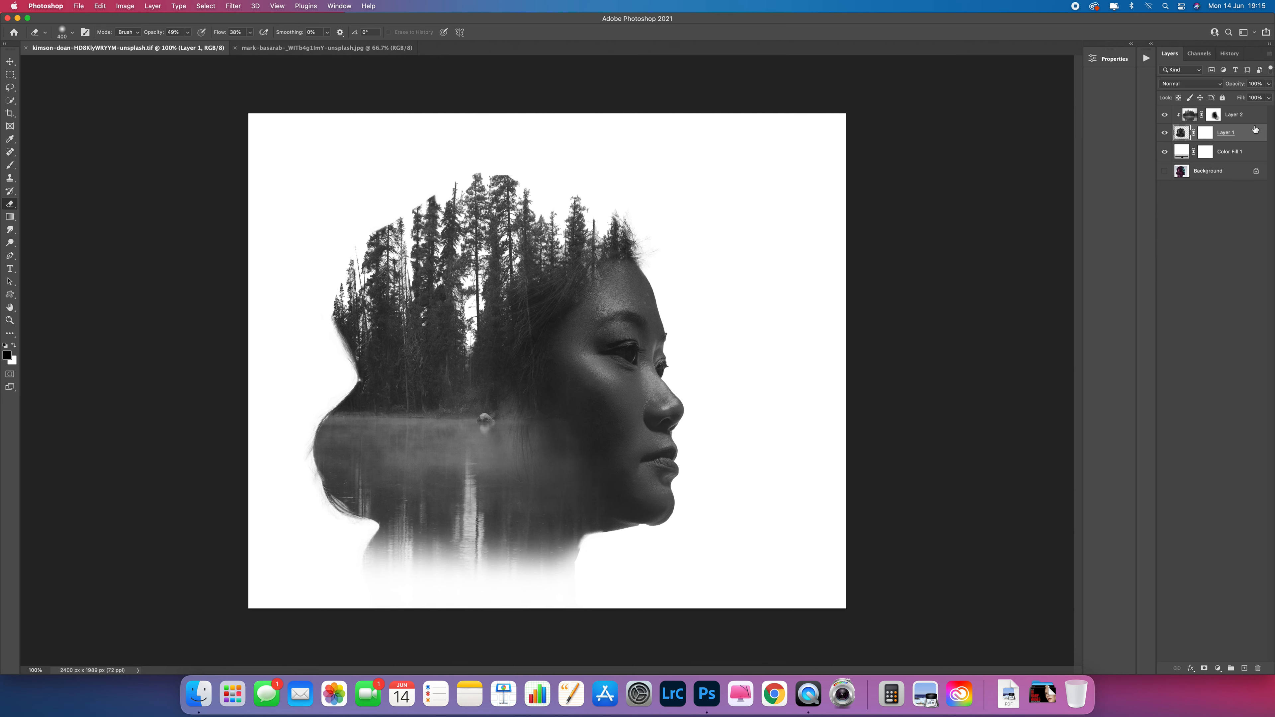
Erase Layer 2's mist over the cheek and beside the jaw, and reduce the eraser to 175 px
click(1203, 118)
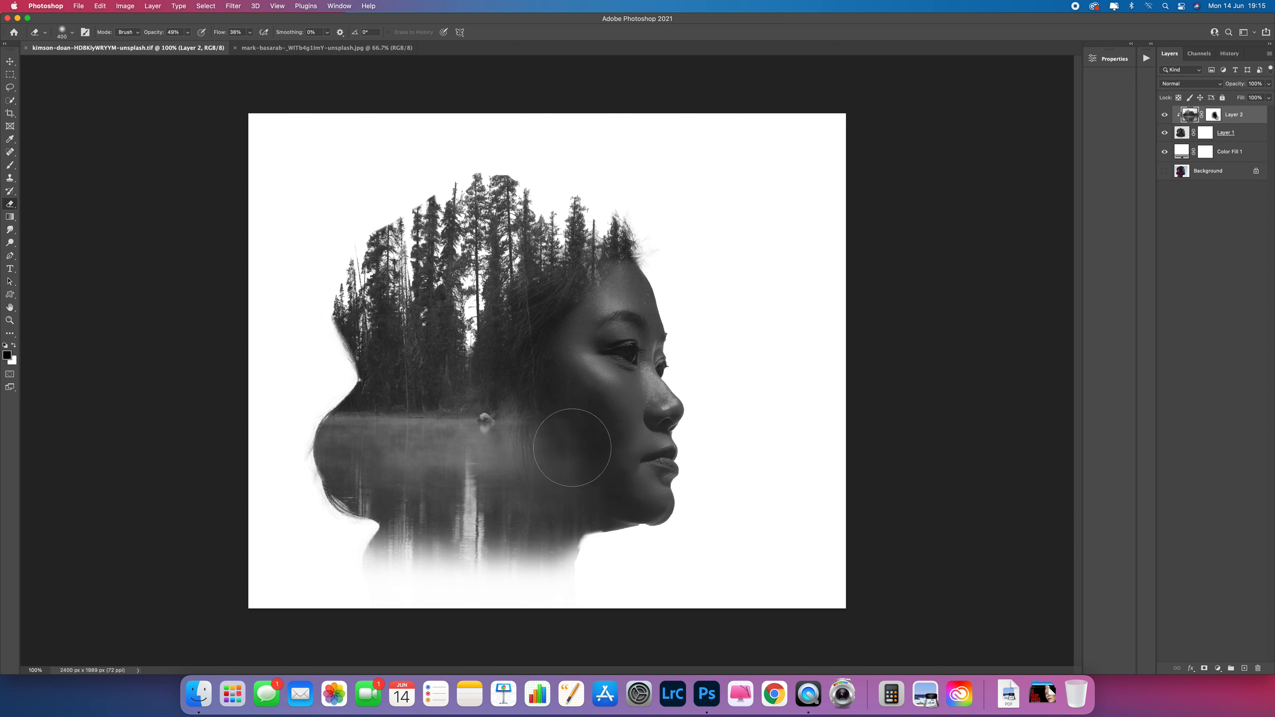
mouse_move(582, 427)
mouse_down()
mouse_move(546, 442)
mouse_move(536, 492)
mouse_move(564, 453)
mouse_move(556, 490)
mouse_move(535, 447)
mouse_move(548, 365)
mouse_move(549, 471)
mouse_move(538, 385)
mouse_move(582, 483)
mouse_move(579, 441)
mouse_move(537, 375)
mouse_move(564, 472)
mouse_up()
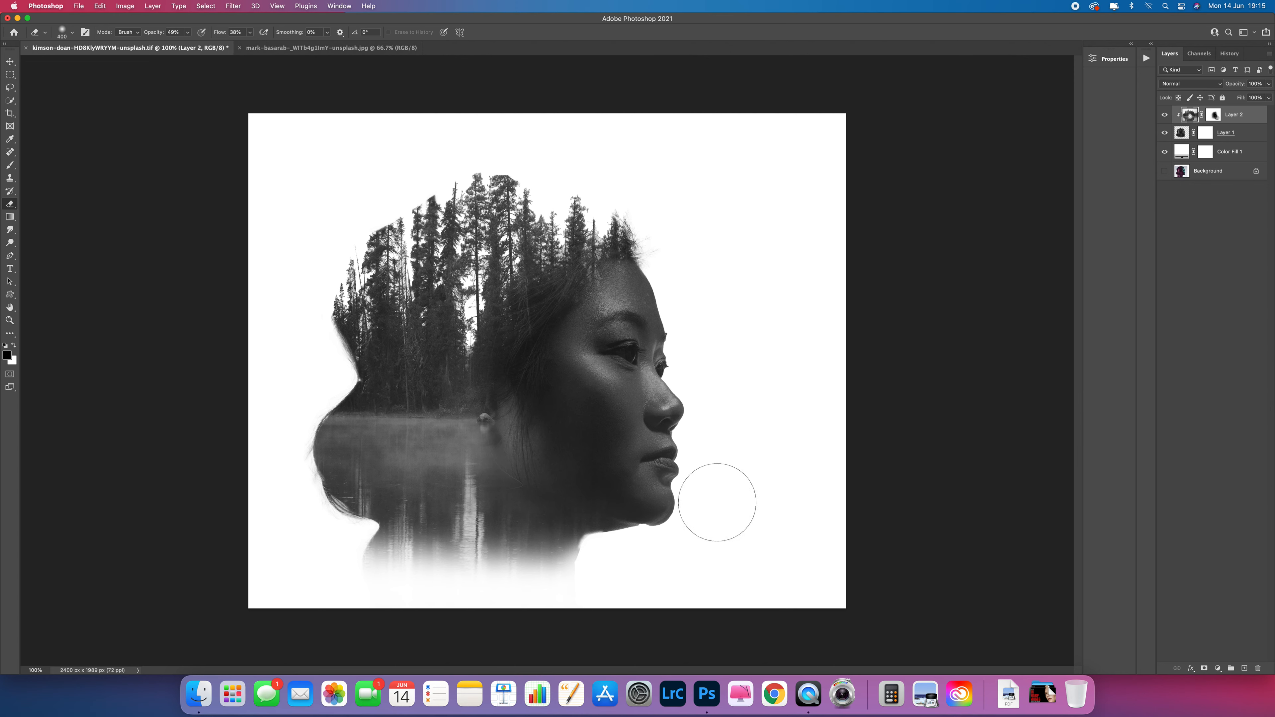
key(bracketleft)
key(bracketleft)
key(bracketleft)
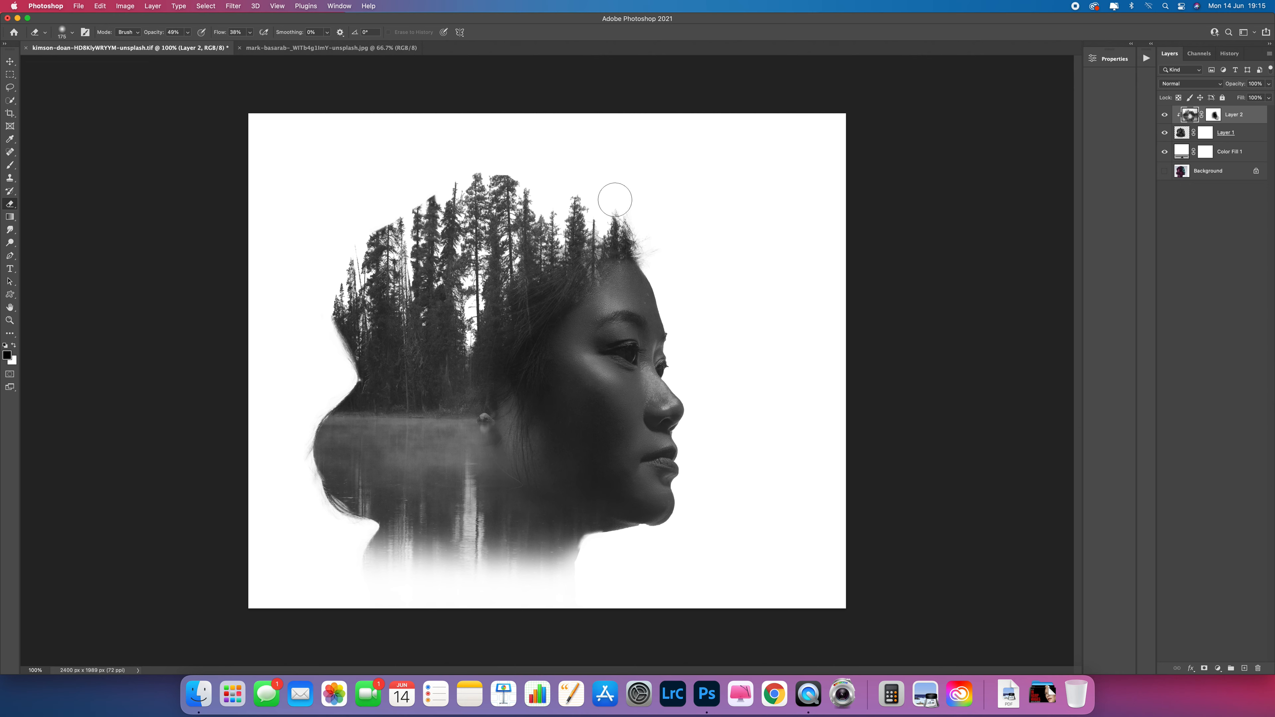